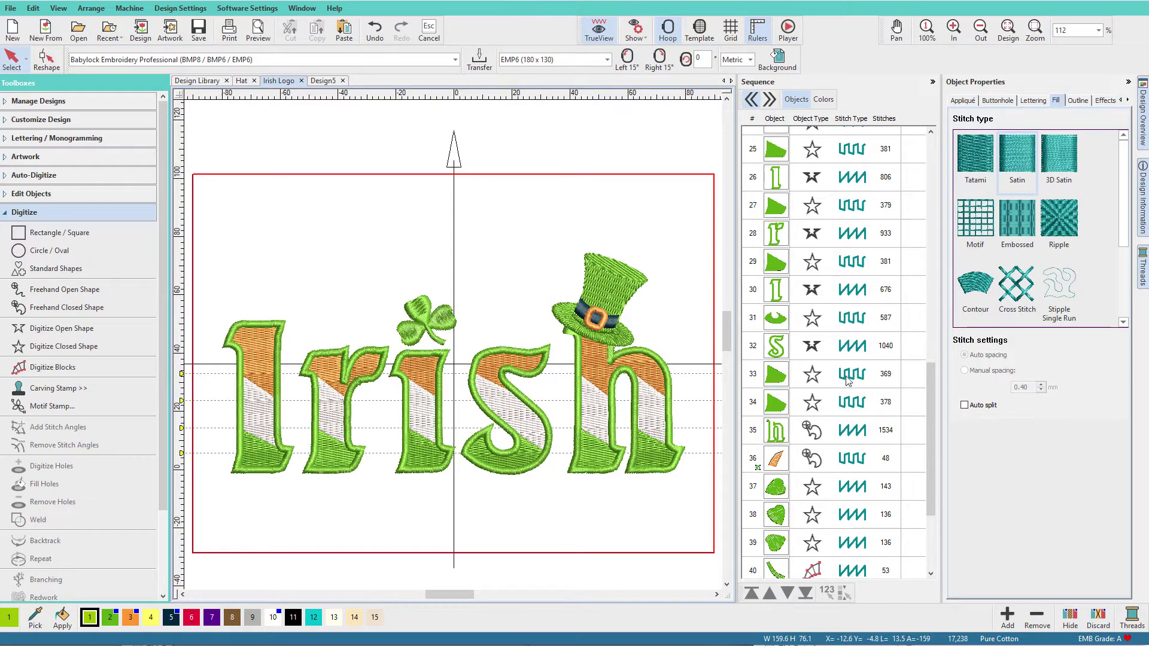
Step: Add the lettering "Irish" to the empty Design5 design
{"action": "left_click", "coordinate": [328, 82]}
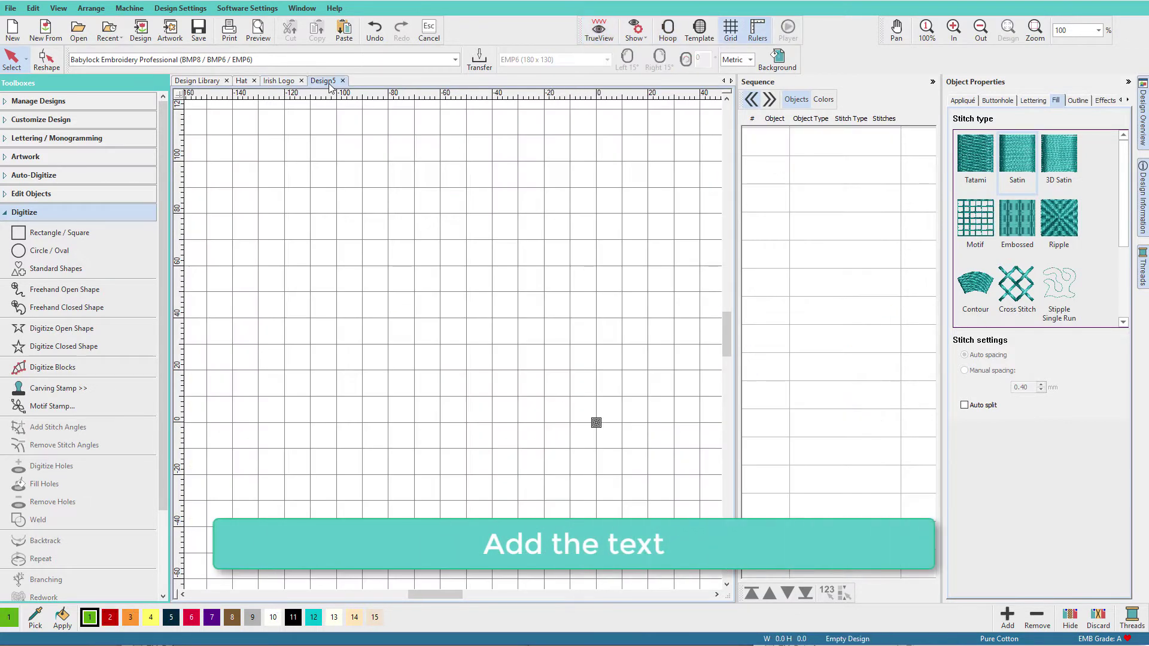
{"action": "left_click", "coordinate": [5, 144]}
{"action": "left_click", "coordinate": [21, 156]}
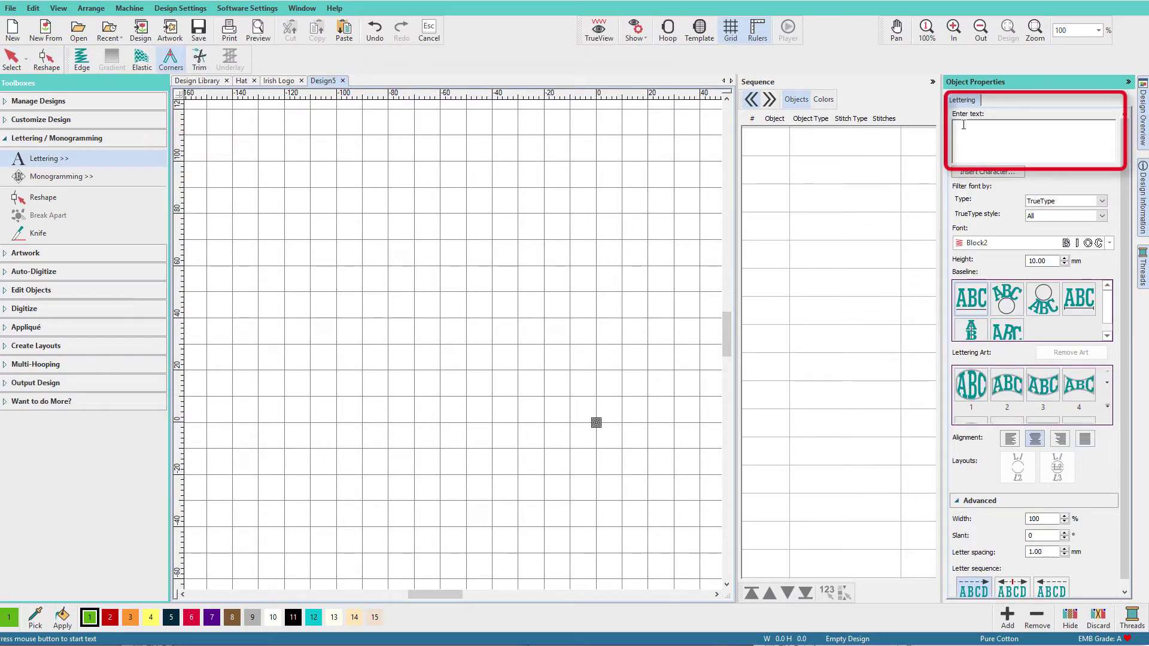
{"action": "key", "text": "Return"}
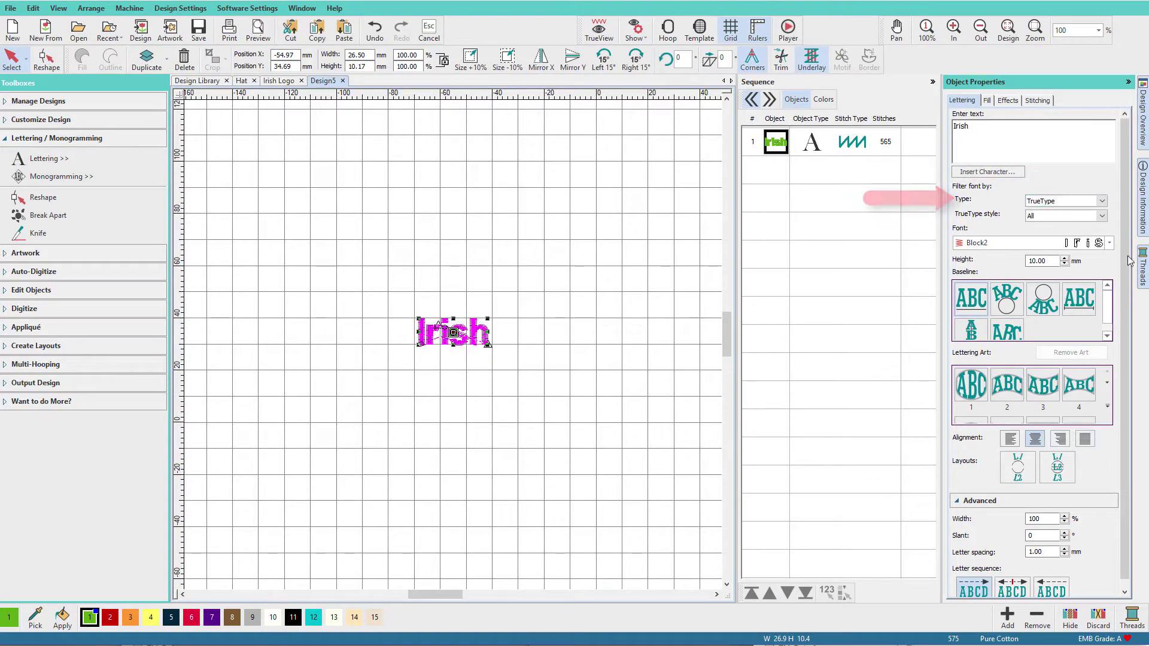
Step: Change the font of the "Irish" lettering to the TrueType font Seagull
{"action": "left_click", "coordinate": [1109, 243]}
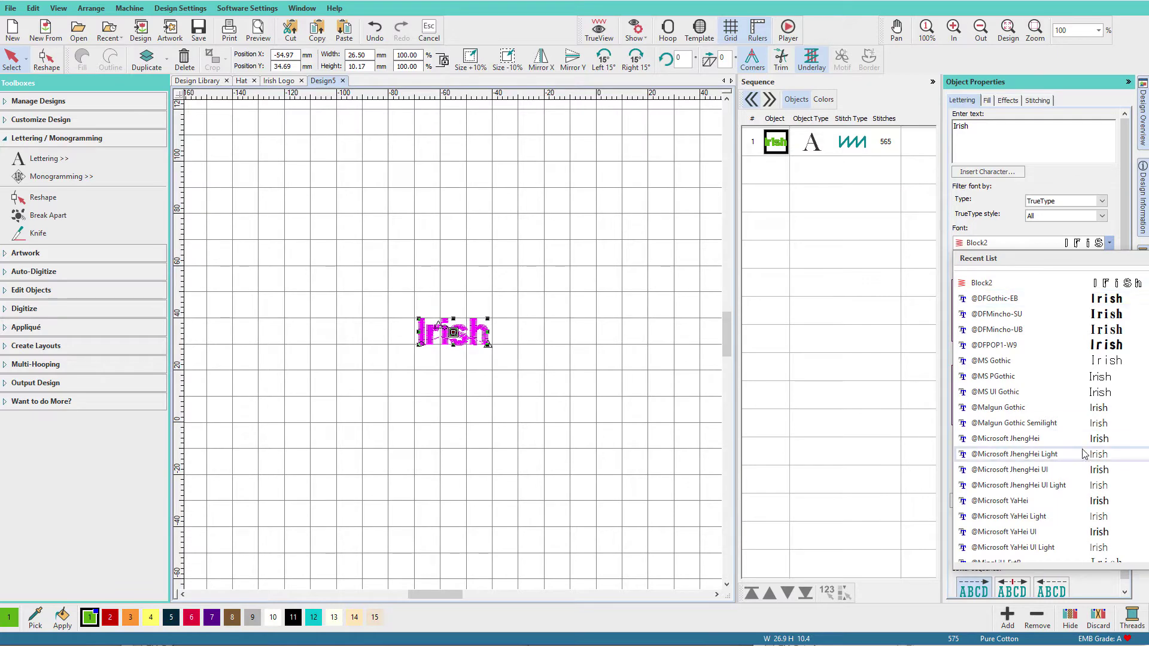
{"action": "scroll", "coordinate": [1074, 459], "scroll_direction": "down", "scroll_amount": 5}
{"action": "scroll", "coordinate": [1074, 458], "scroll_direction": "down", "scroll_amount": 20}
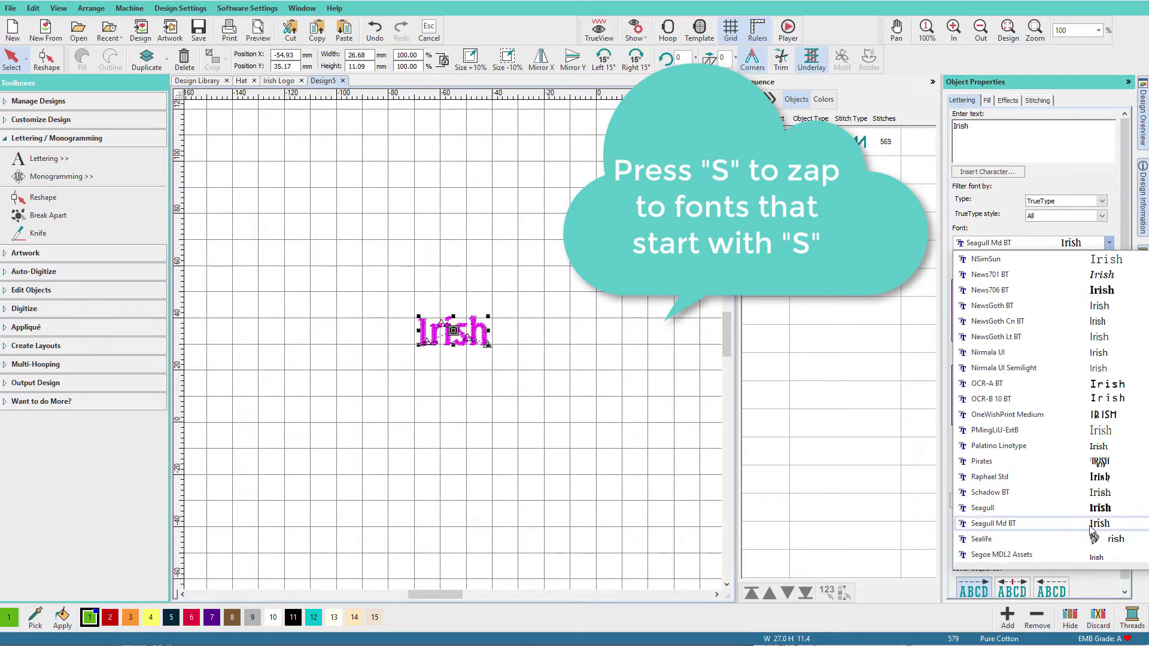
{"action": "key", "text": "s"}
{"action": "left_click", "coordinate": [1012, 507]}
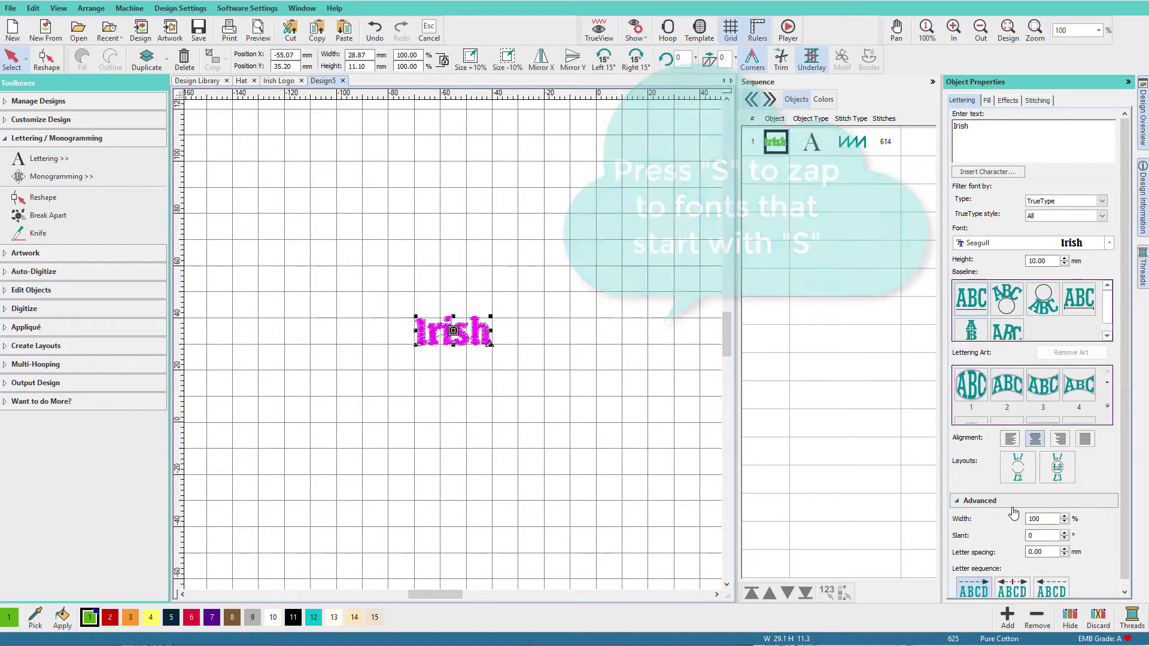
Step: Set the height of the "Irish" lettering to 50 mm
{"action": "double_click", "coordinate": [1041, 261]}
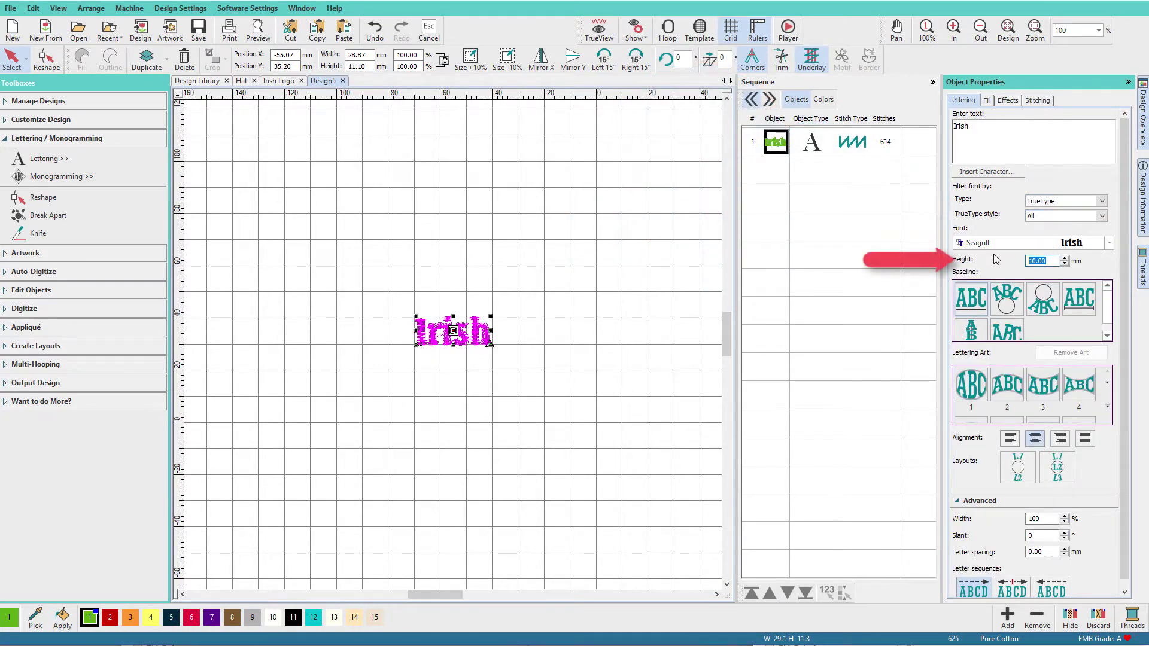
{"action": "type", "text": "50"}
{"action": "key", "text": "Return"}
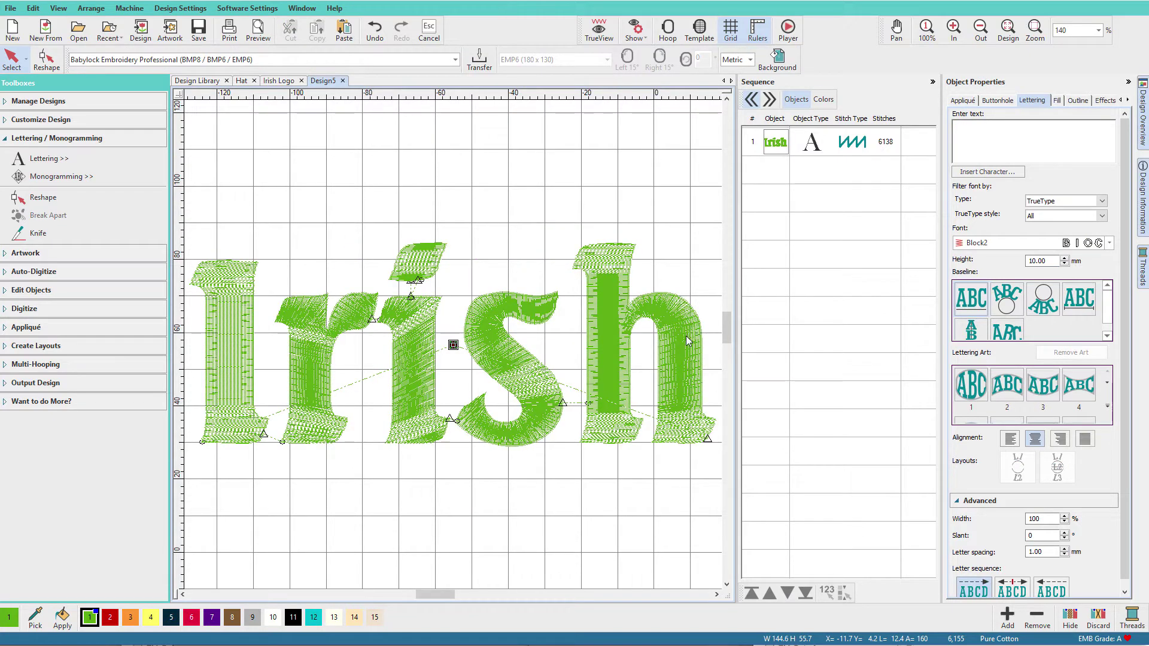
Step: Set the letter spacing of the "Irish" lettering to 3 mm
{"action": "left_click", "coordinate": [687, 341]}
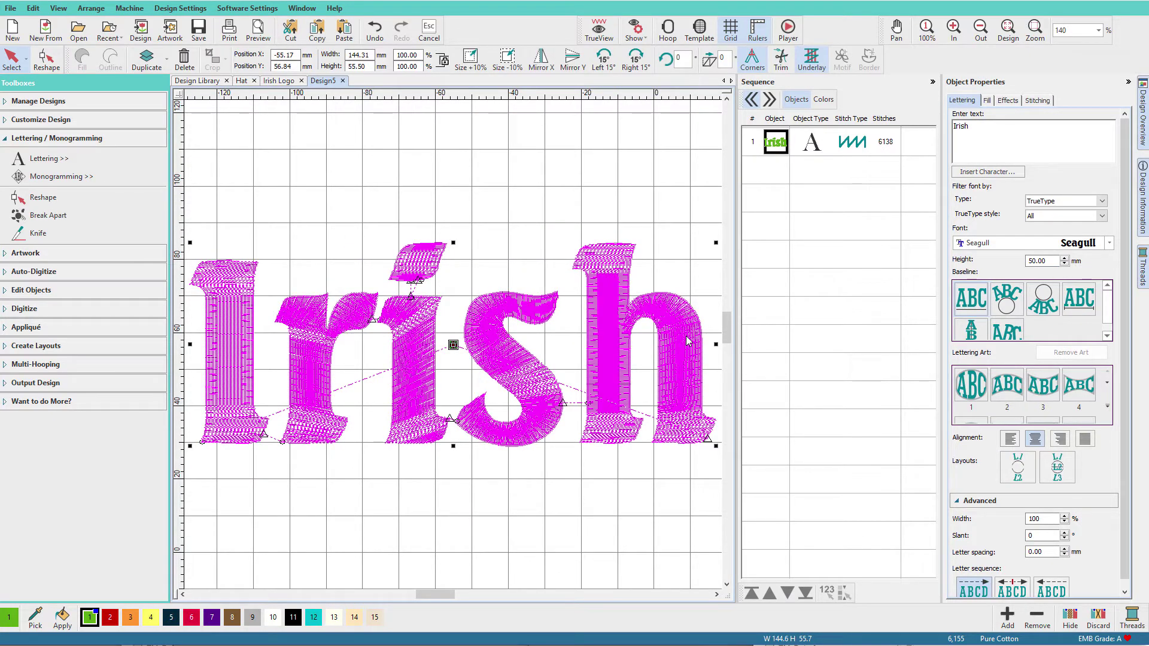
{"action": "double_click", "coordinate": [1040, 552]}
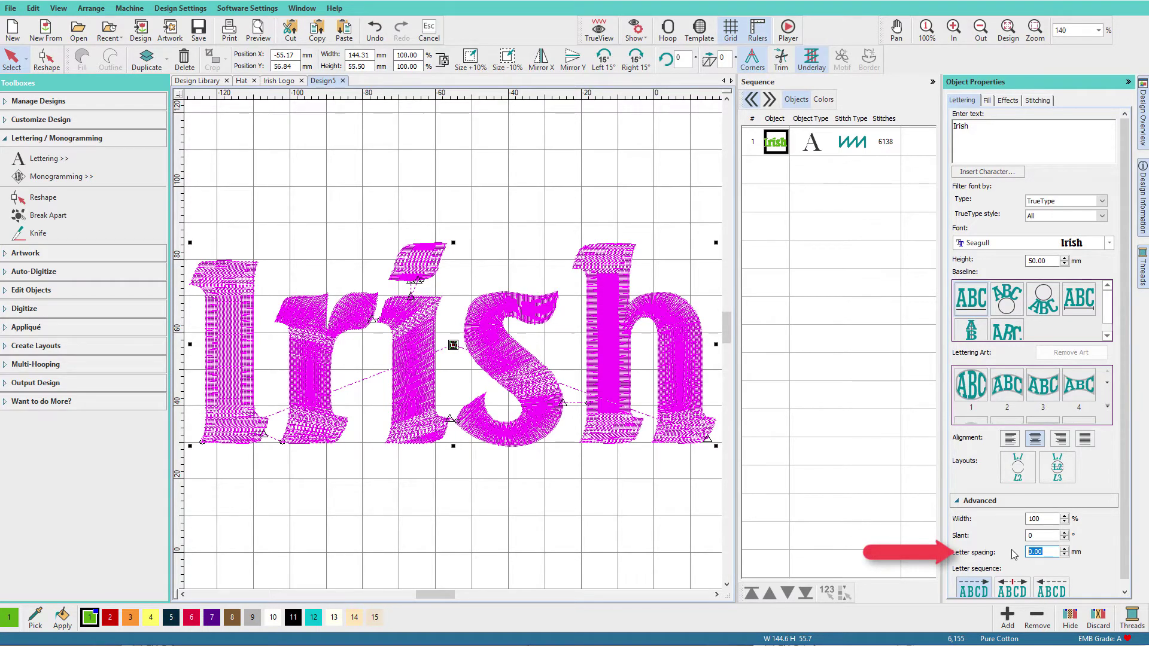
{"action": "type", "text": "3"}
{"action": "key", "text": "Return"}
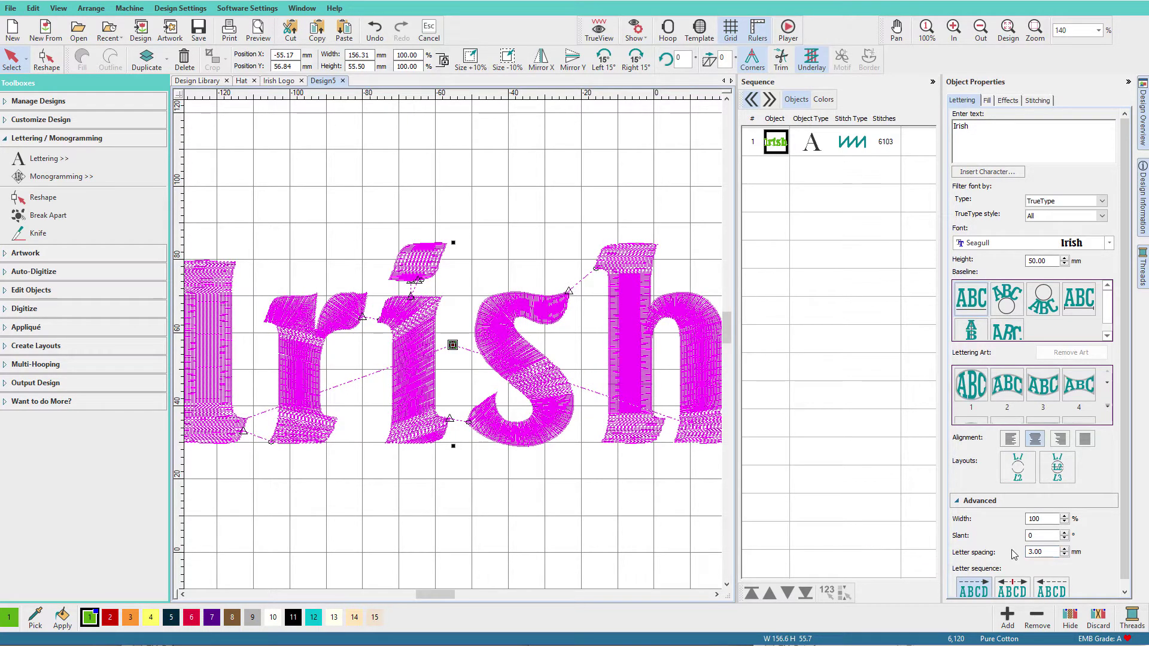
{"action": "key", "text": "minus"}
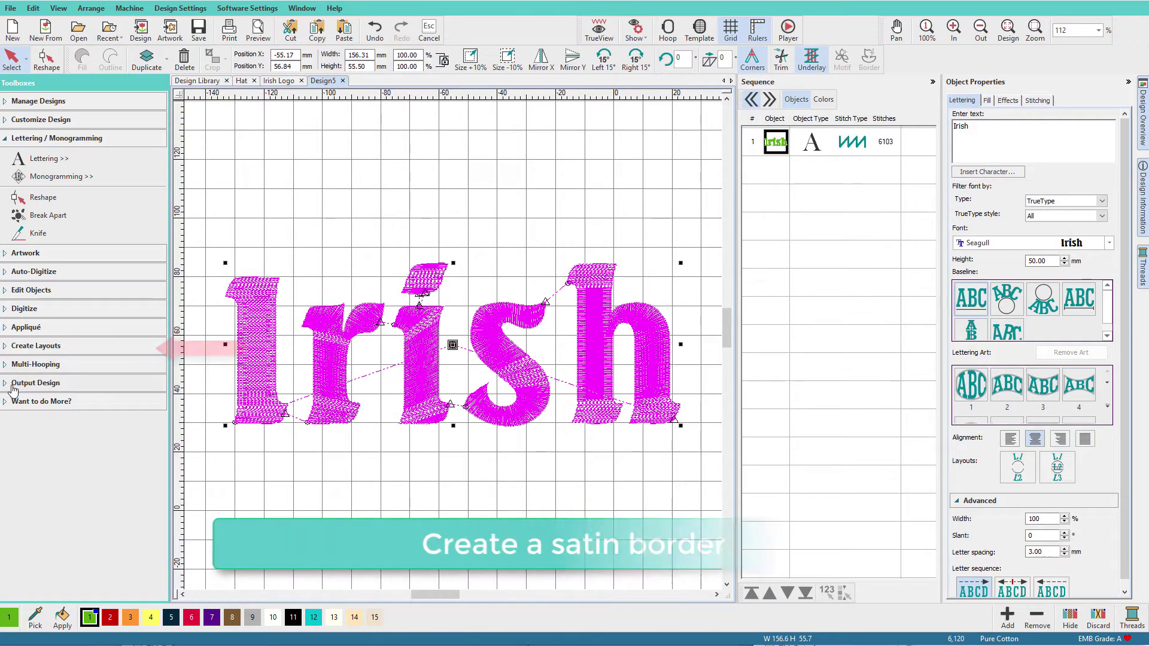
Step: Create satin object outlines around the lettering in color 2554 Hatch Default, without offset outlines
{"action": "left_click", "coordinate": [3, 347]}
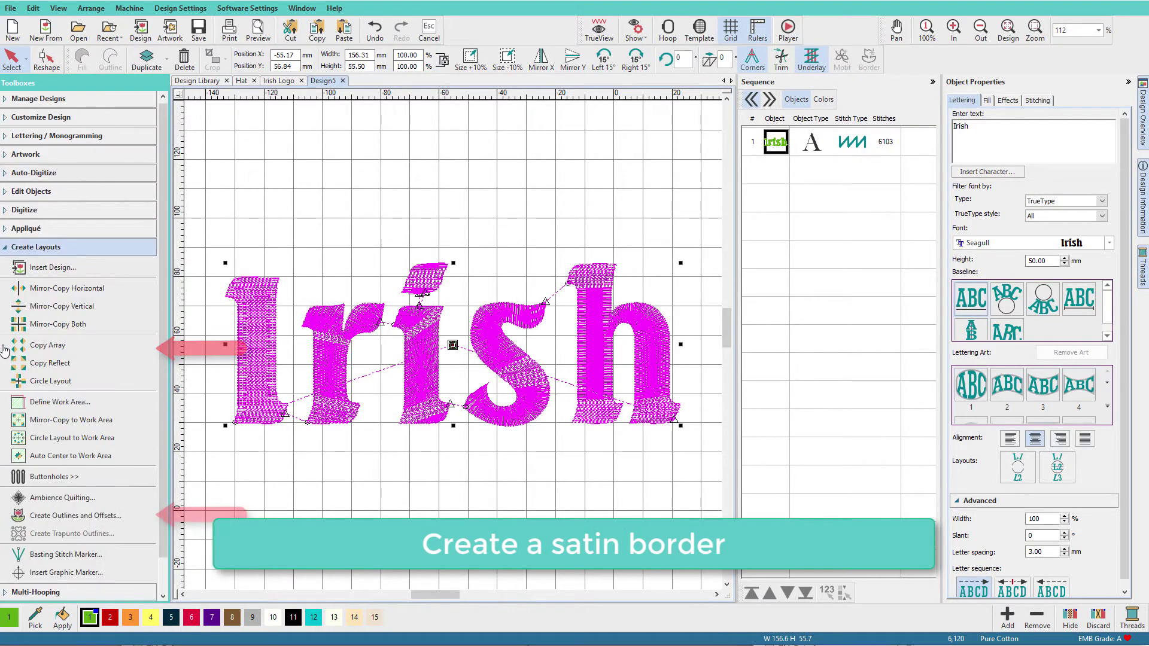
{"action": "left_click", "coordinate": [54, 516]}
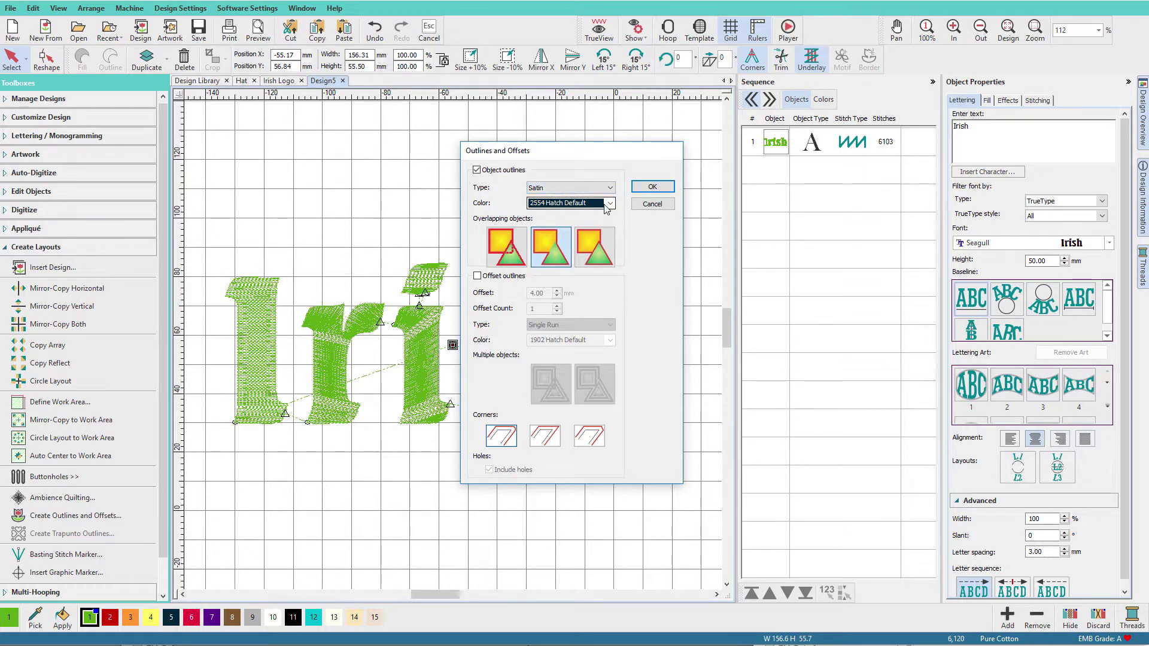
{"action": "left_click", "coordinate": [654, 186]}
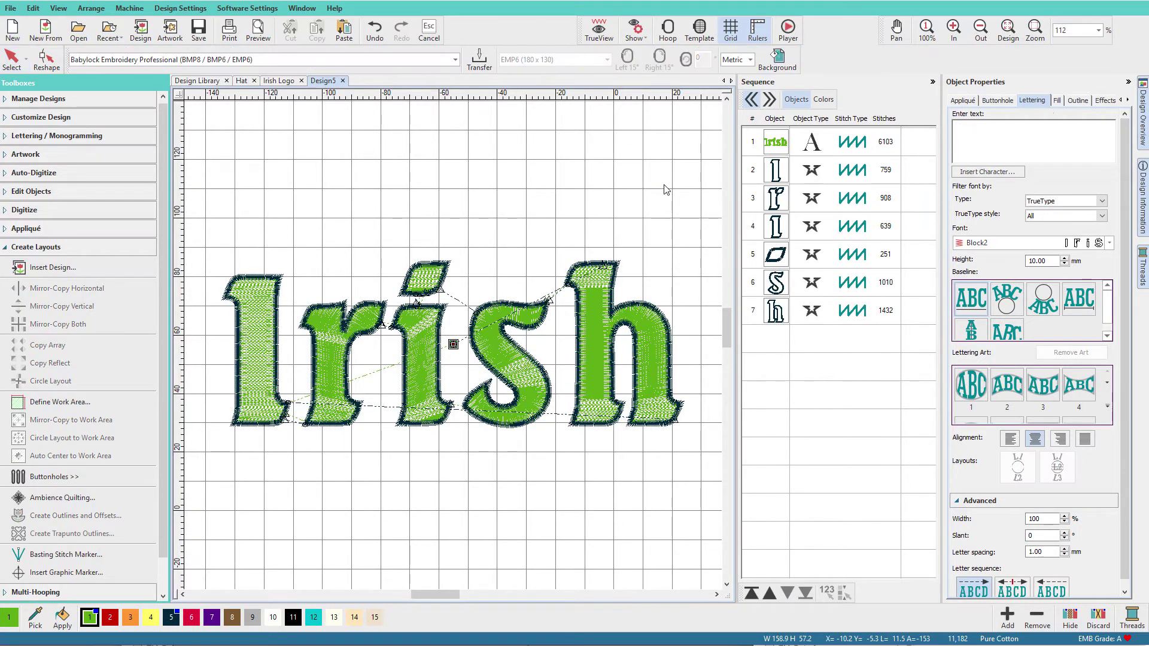
Step: Break the "Irish" lettering object apart into individual letters
{"action": "left_click", "coordinate": [774, 144]}
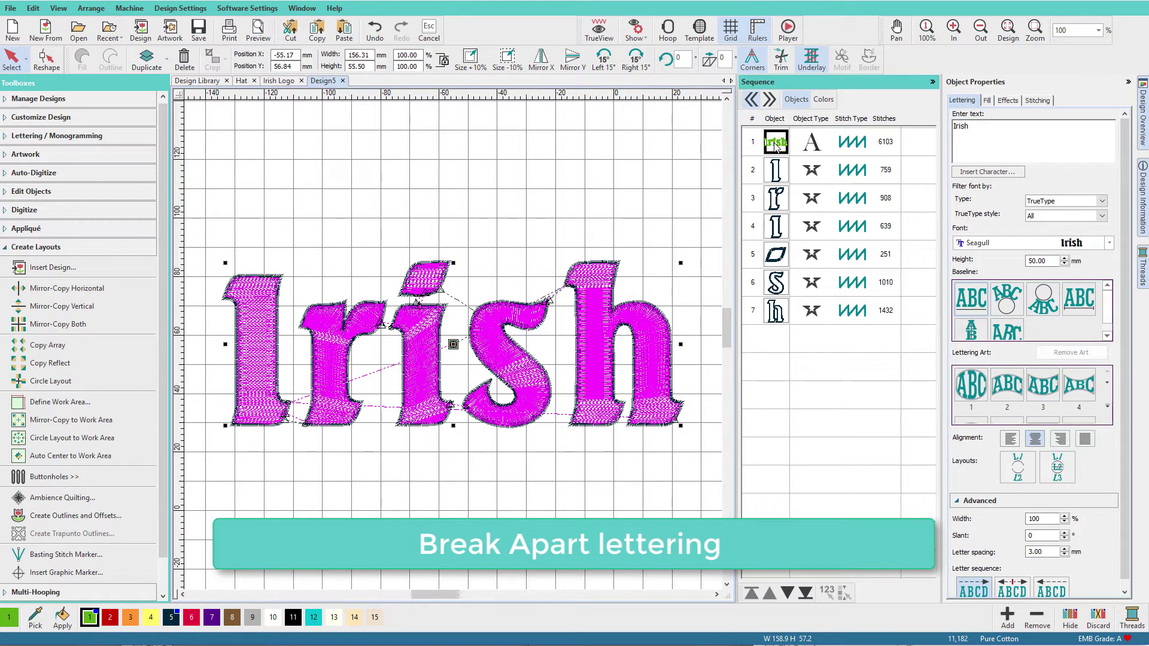
{"action": "left_click", "coordinate": [11, 248]}
{"action": "left_click", "coordinate": [11, 197]}
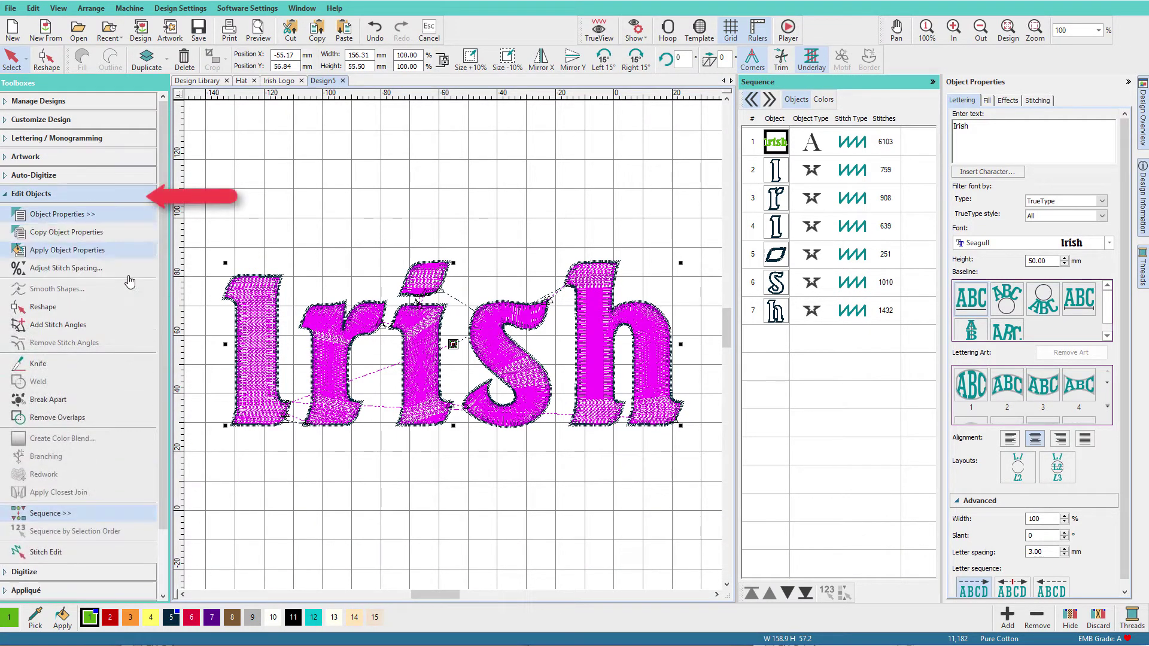
{"action": "left_click", "coordinate": [48, 400]}
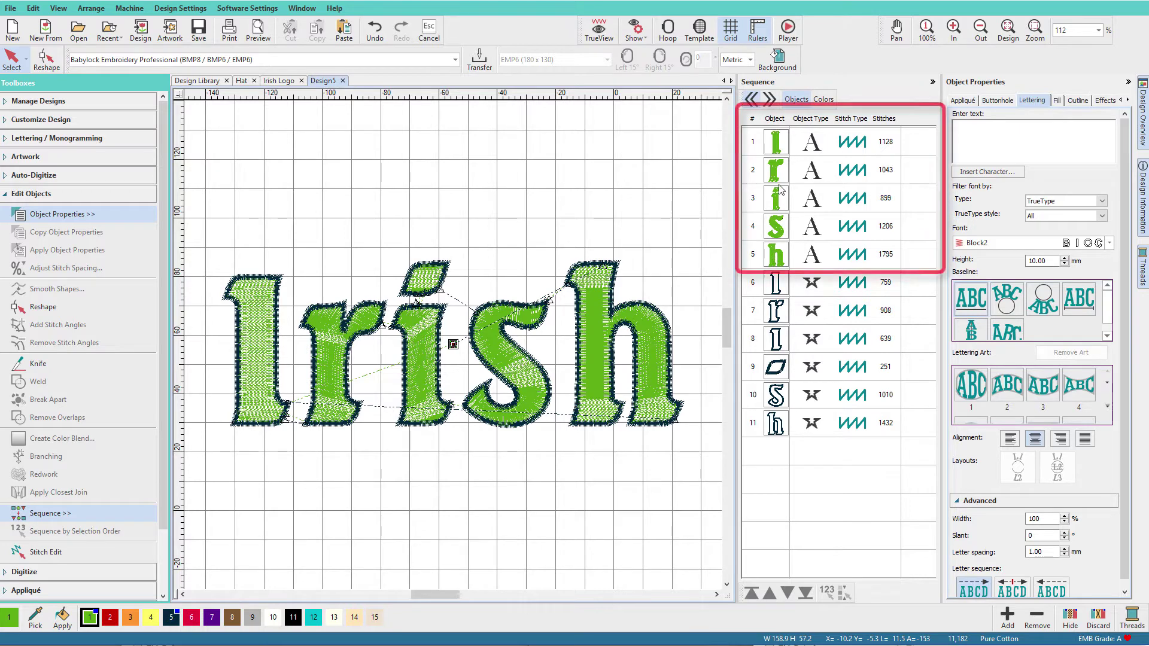
Step: Break the five letters apart into editable shapes and delete the dot of the second i together with its outline
{"action": "left_click", "coordinate": [776, 144]}
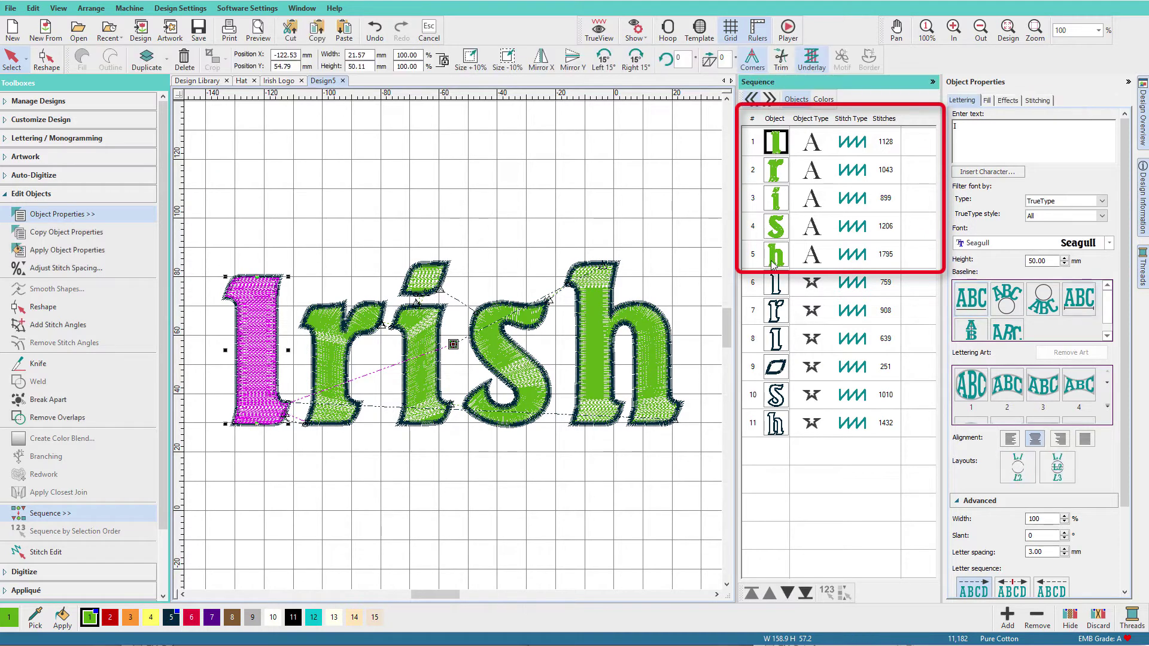
{"action": "left_click", "coordinate": [776, 254], "text": "shift"}
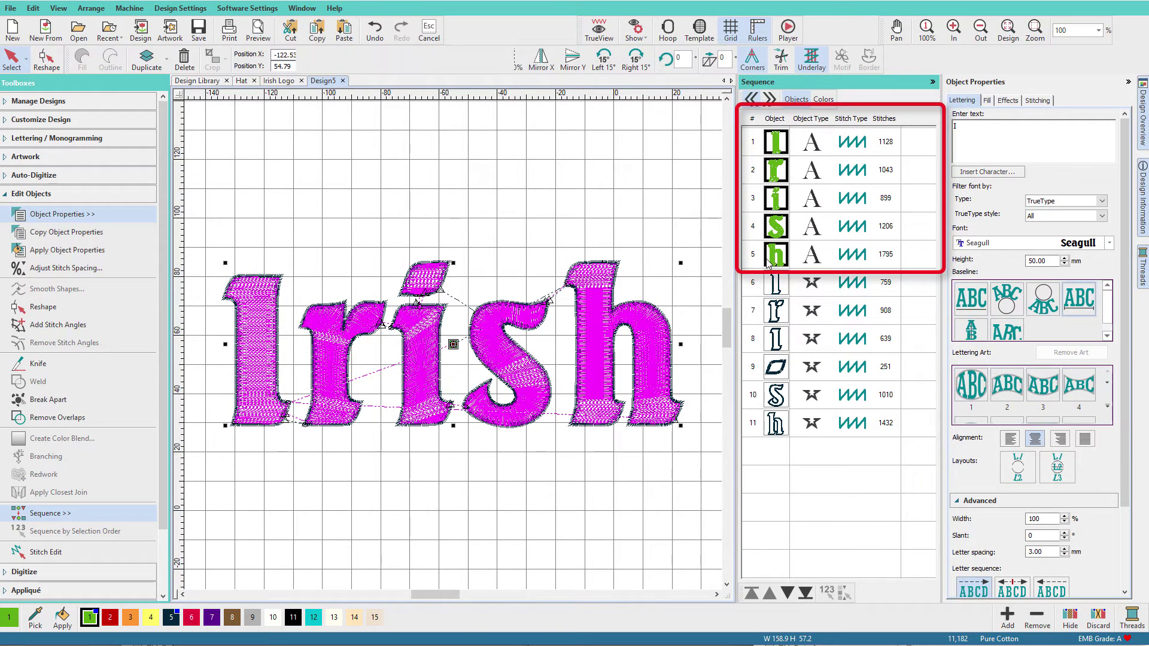
{"action": "left_click", "coordinate": [36, 399]}
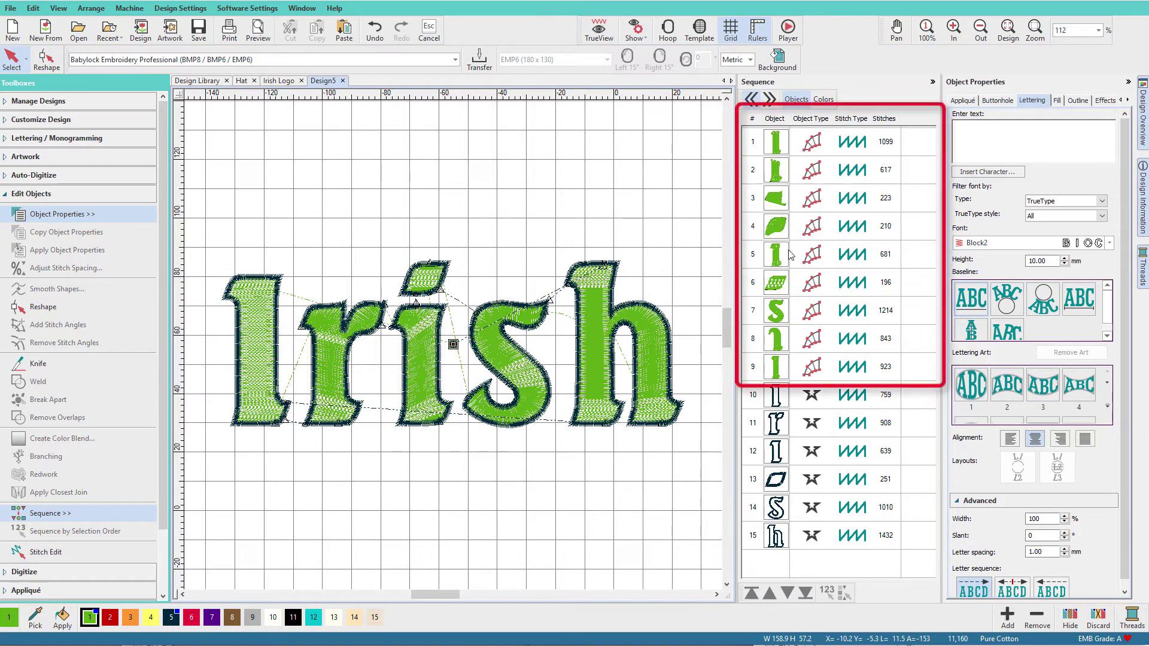
{"action": "left_click", "coordinate": [423, 277]}
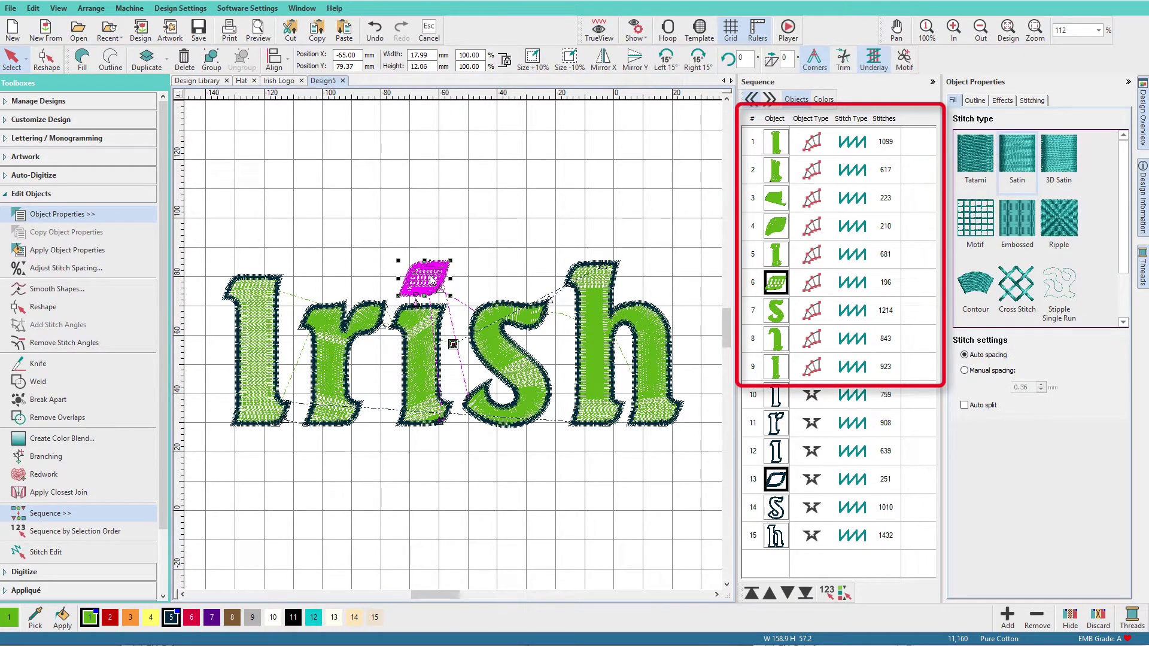
{"action": "key", "text": "Delete"}
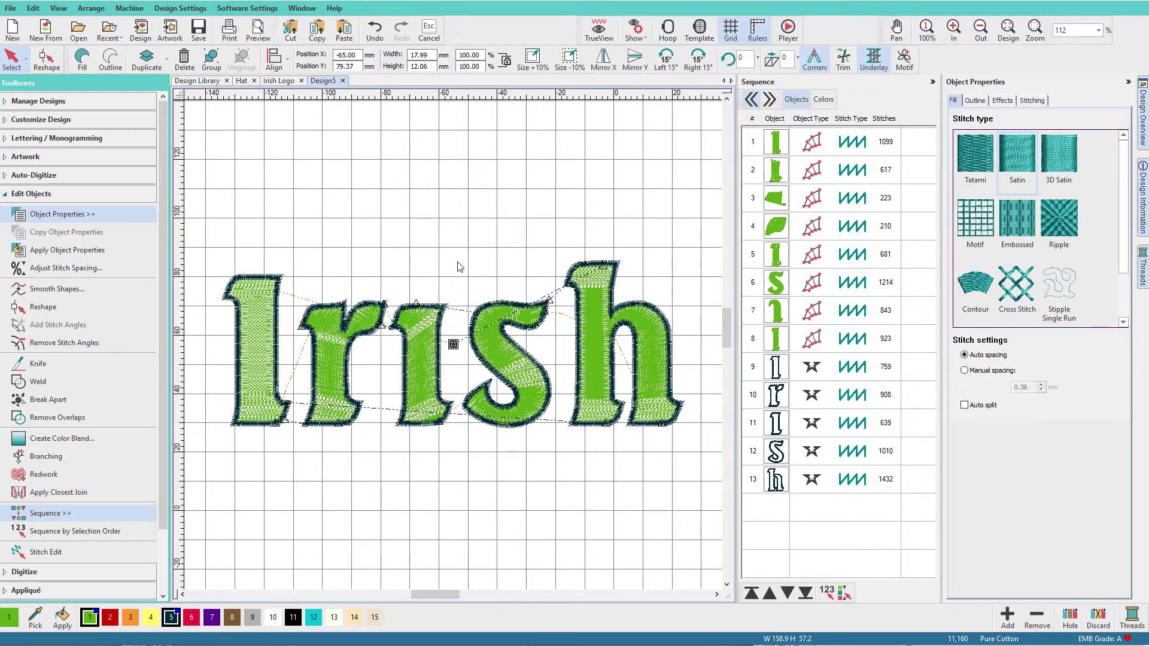
Step: Weld the three green fill pieces of the letter r into one object
{"action": "left_click", "coordinate": [779, 148]}
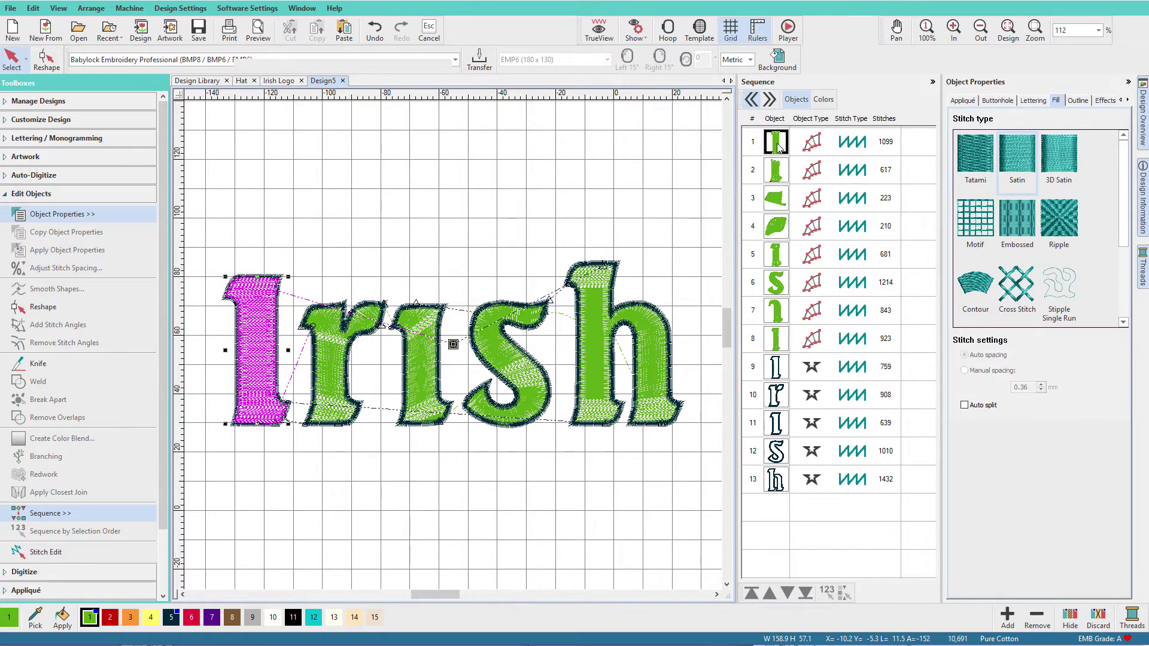
{"action": "left_click", "coordinate": [774, 173]}
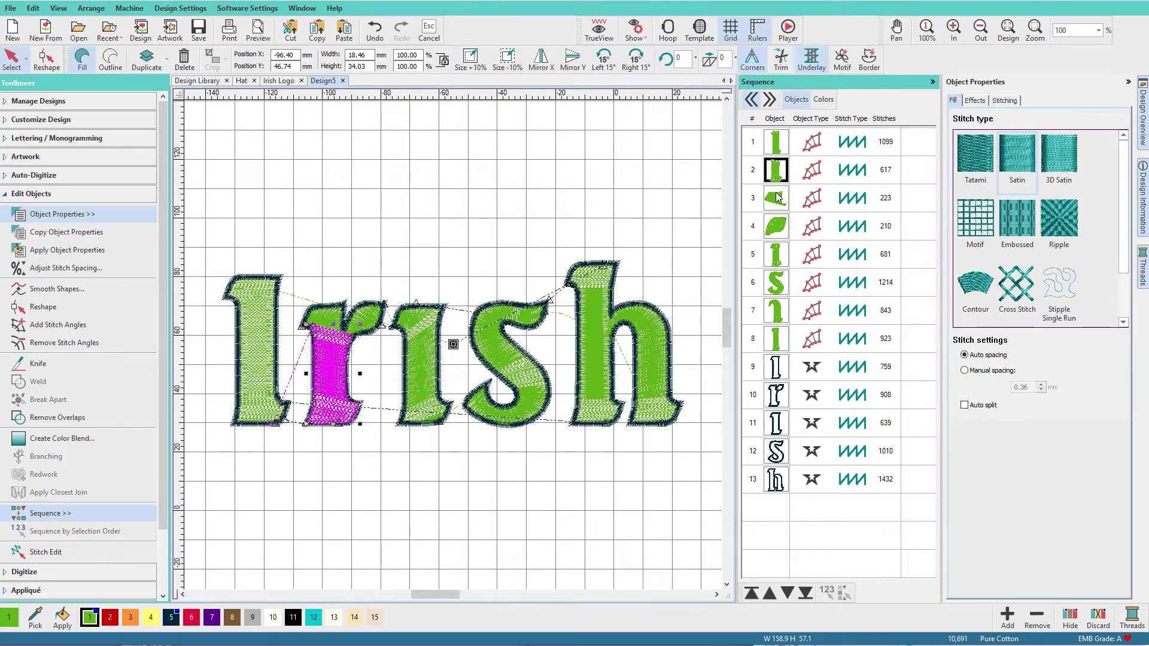
{"action": "left_click", "coordinate": [777, 197]}
{"action": "left_click", "coordinate": [776, 172], "text": "ctrl"}
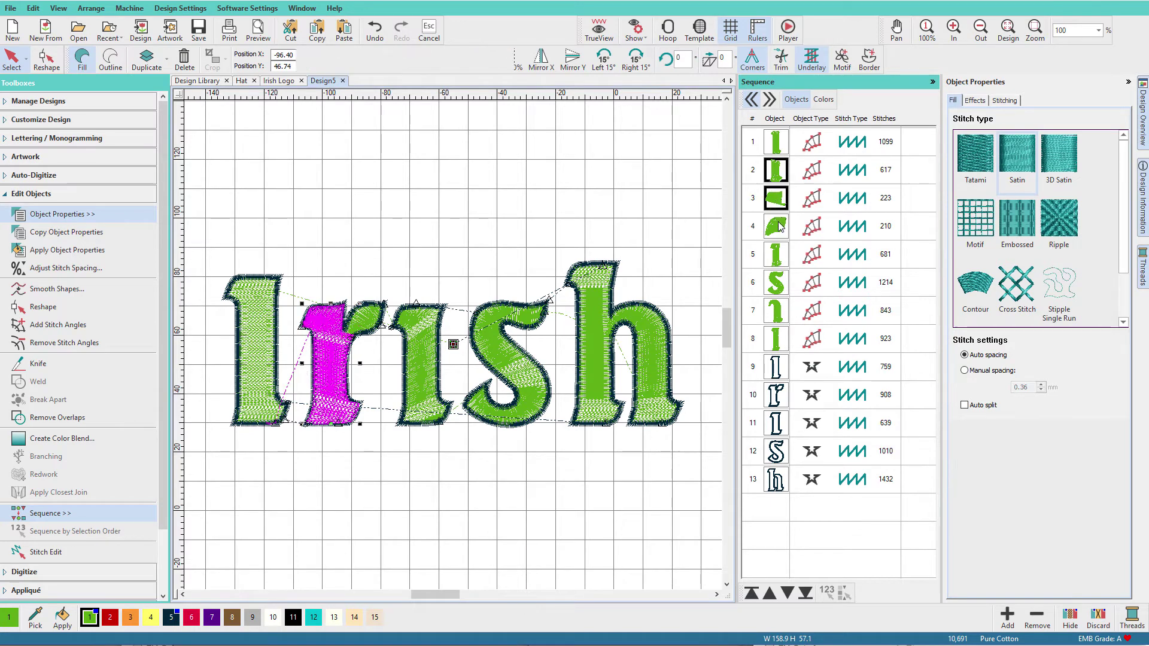
{"action": "left_click", "coordinate": [775, 225], "text": "ctrl"}
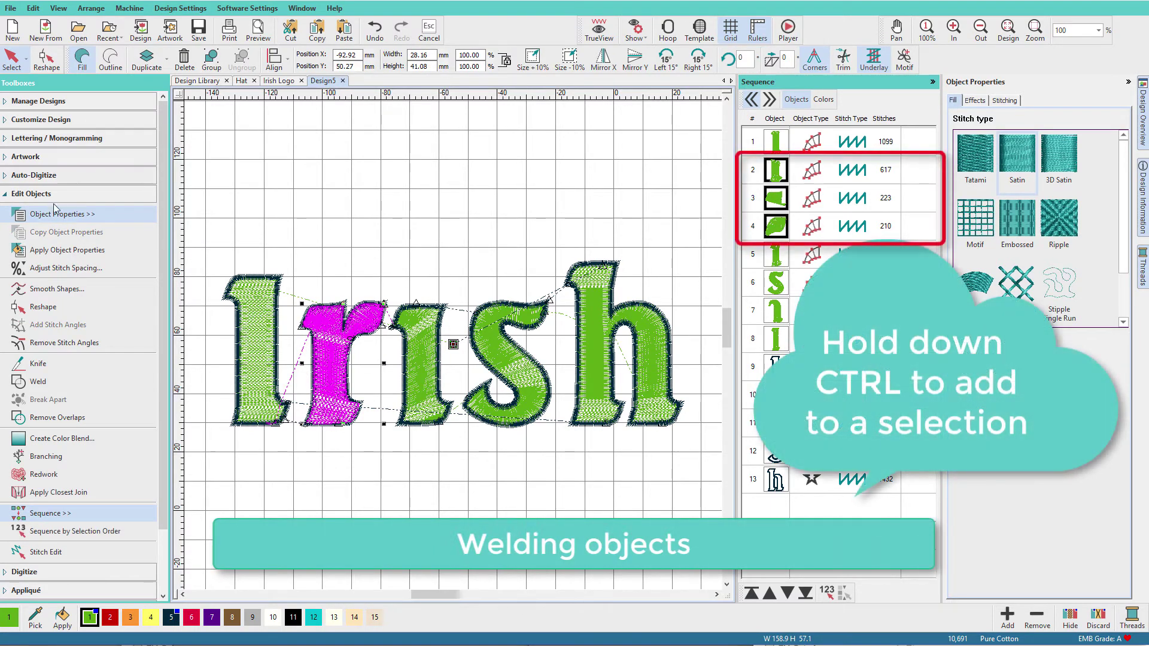
{"action": "left_click", "coordinate": [4, 195]}
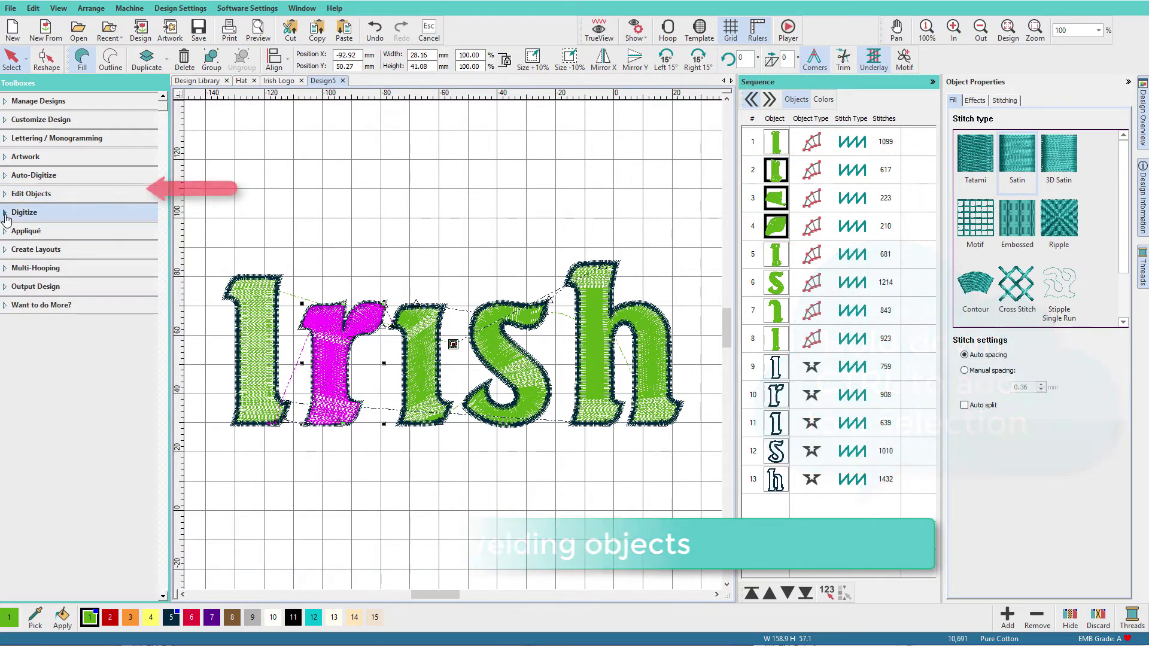
{"action": "left_click", "coordinate": [6, 216]}
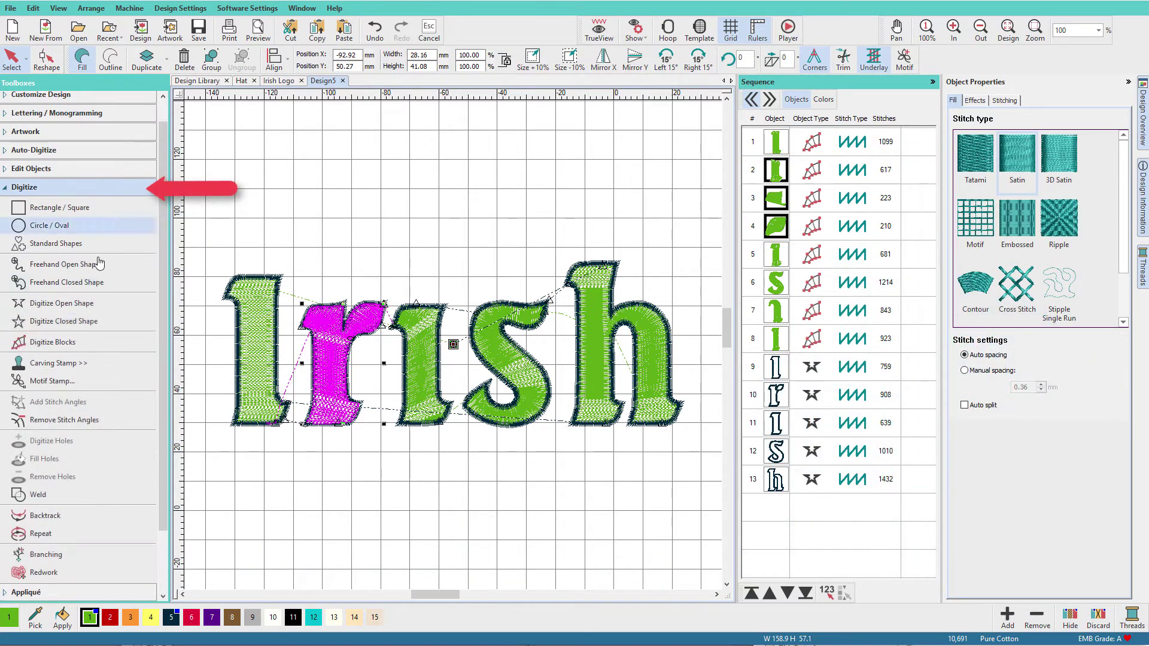
{"action": "left_click", "coordinate": [37, 495]}
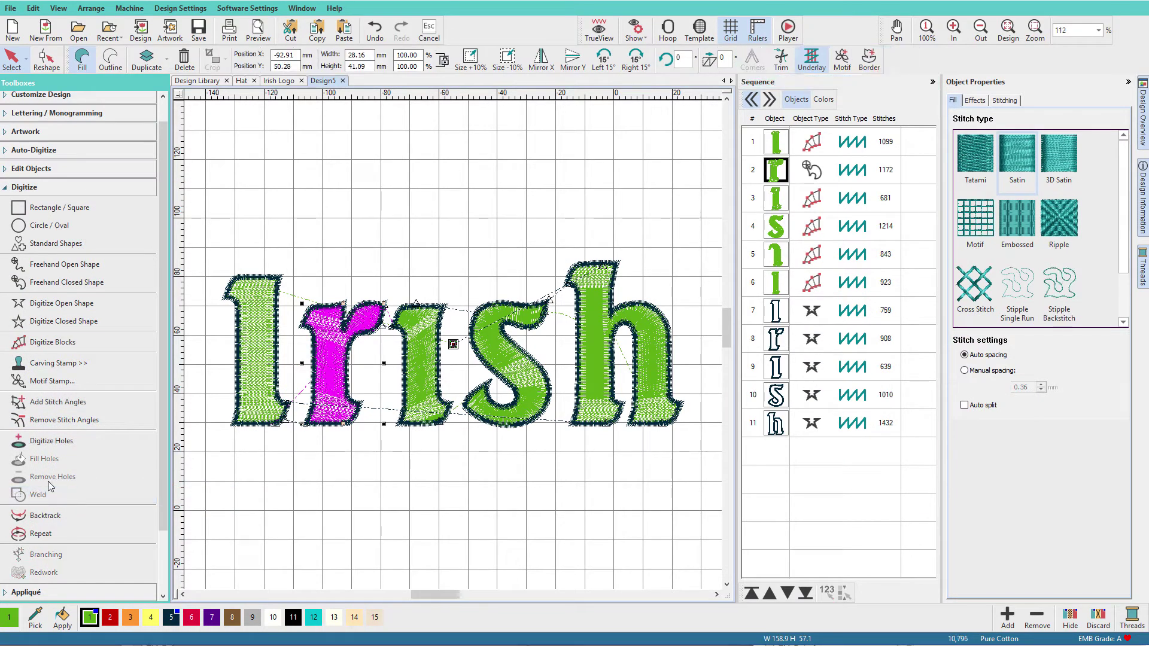
Step: Weld the two green fill pieces of the letter h into one object
{"action": "left_click", "coordinate": [590, 305]}
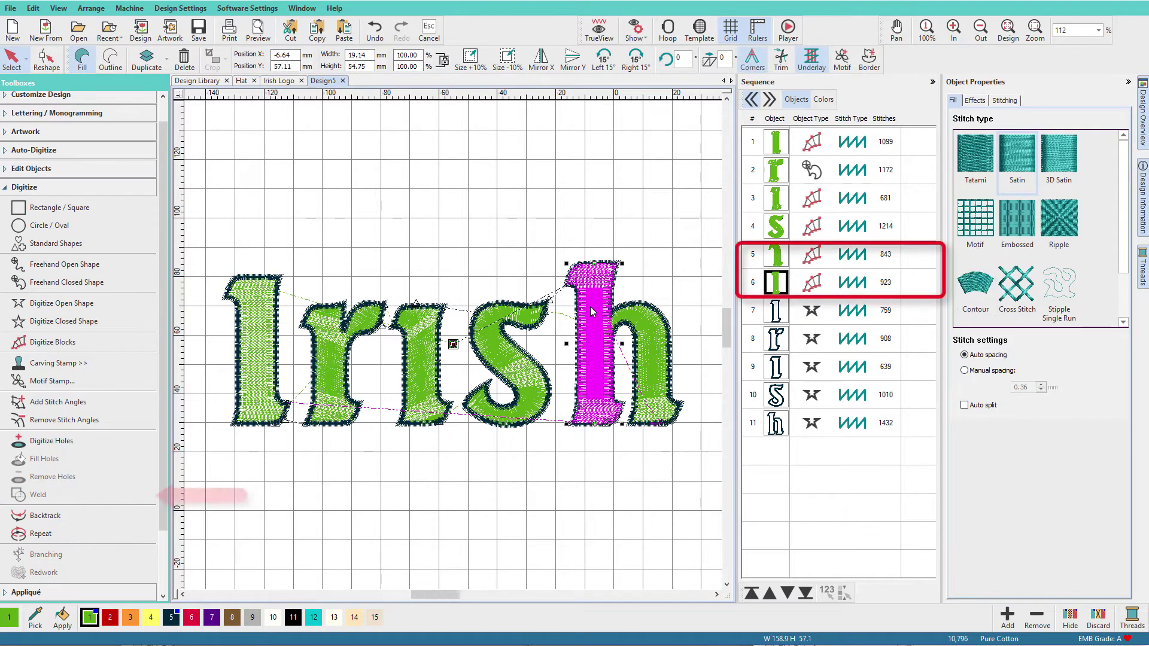
{"action": "left_click", "coordinate": [643, 322], "text": "ctrl"}
{"action": "left_click", "coordinate": [26, 496]}
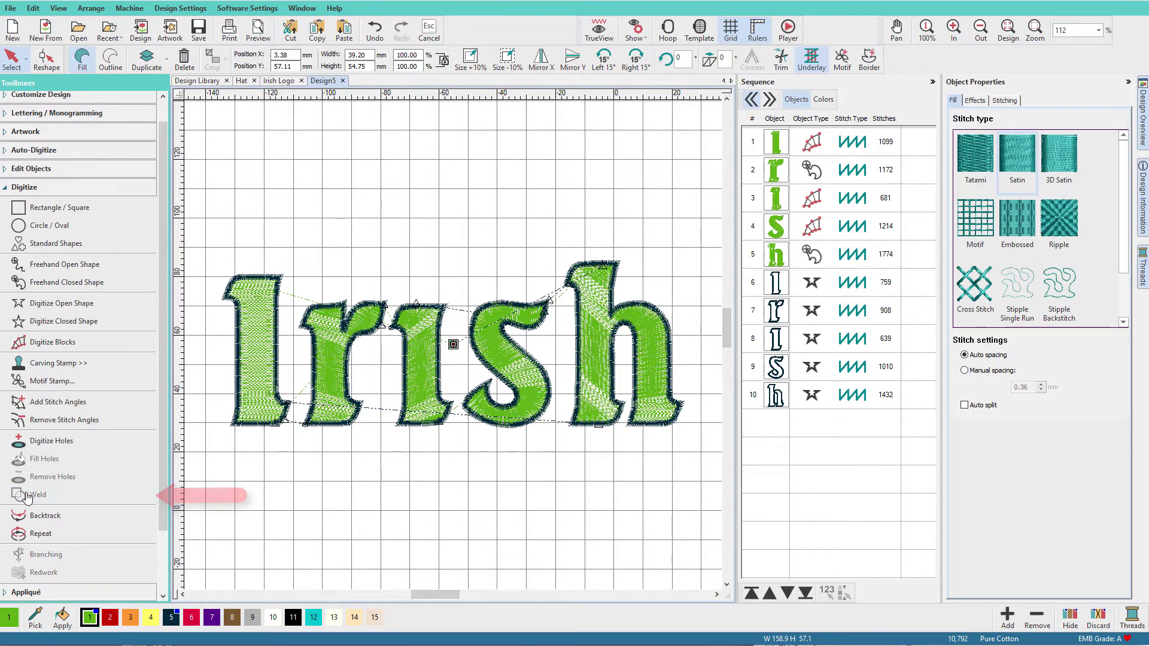
Step: Change the stitch type of the five green letter fills to Tatami
{"action": "left_click", "coordinate": [785, 138]}
{"action": "left_click", "coordinate": [776, 258], "text": "shift"}
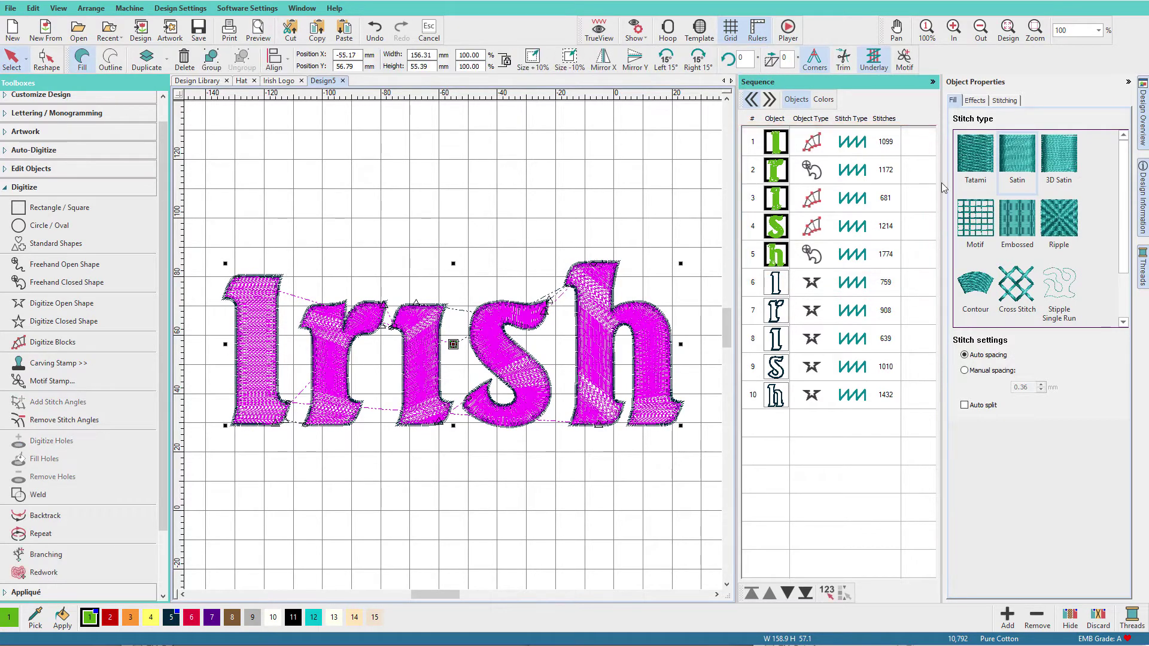
{"action": "left_click", "coordinate": [972, 168]}
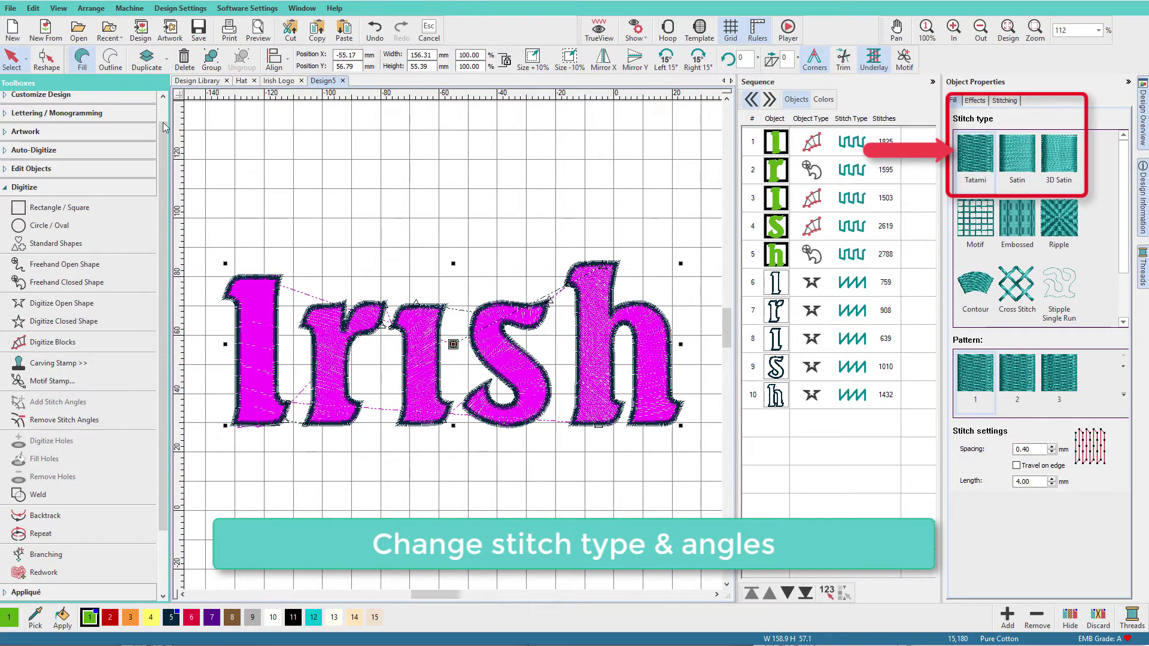
Step: Remove the stitch angles from the five green letter fills and set their common stitch angle to 0°
{"action": "left_click", "coordinate": [4, 170]}
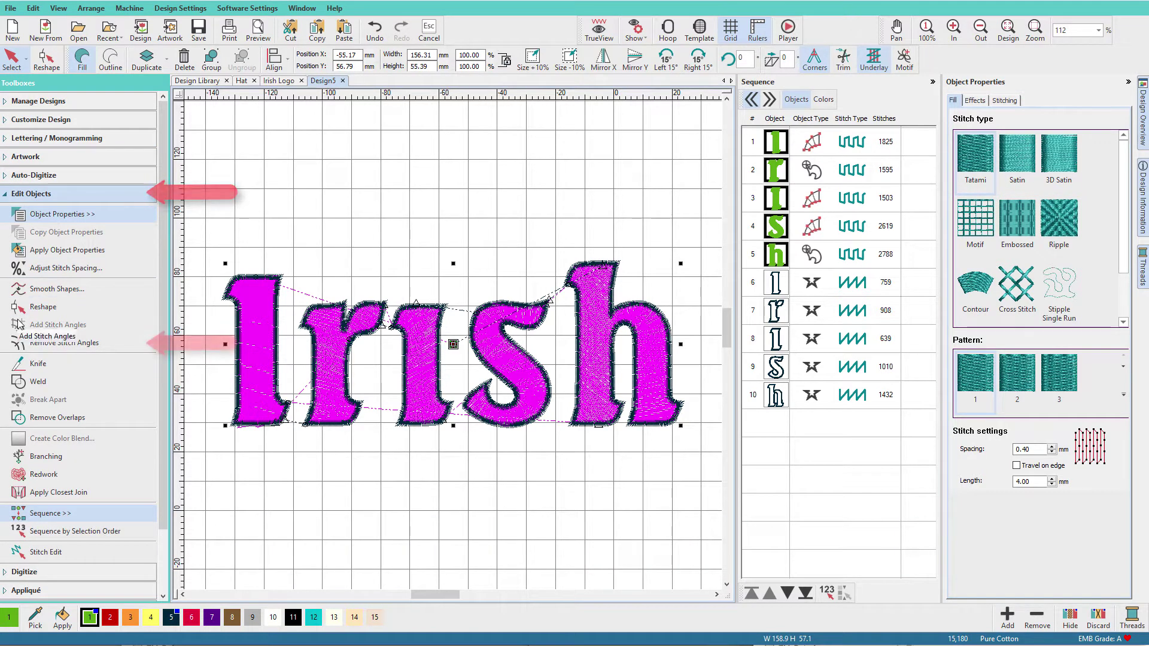
{"action": "left_click", "coordinate": [66, 344]}
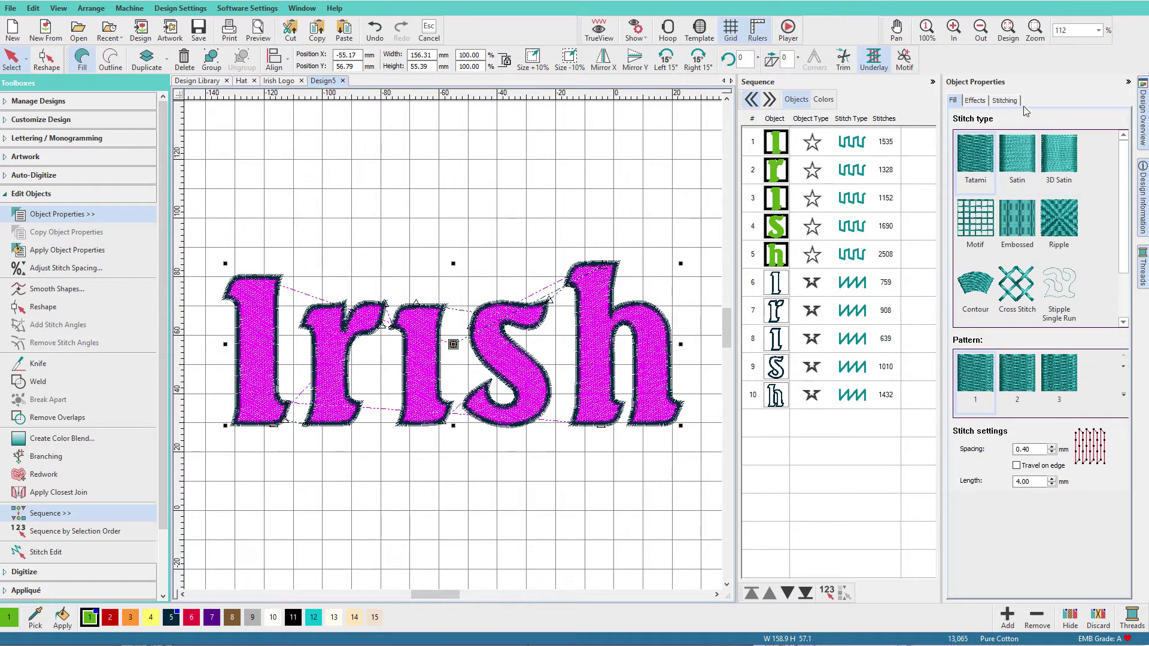
{"action": "left_click", "coordinate": [1004, 100]}
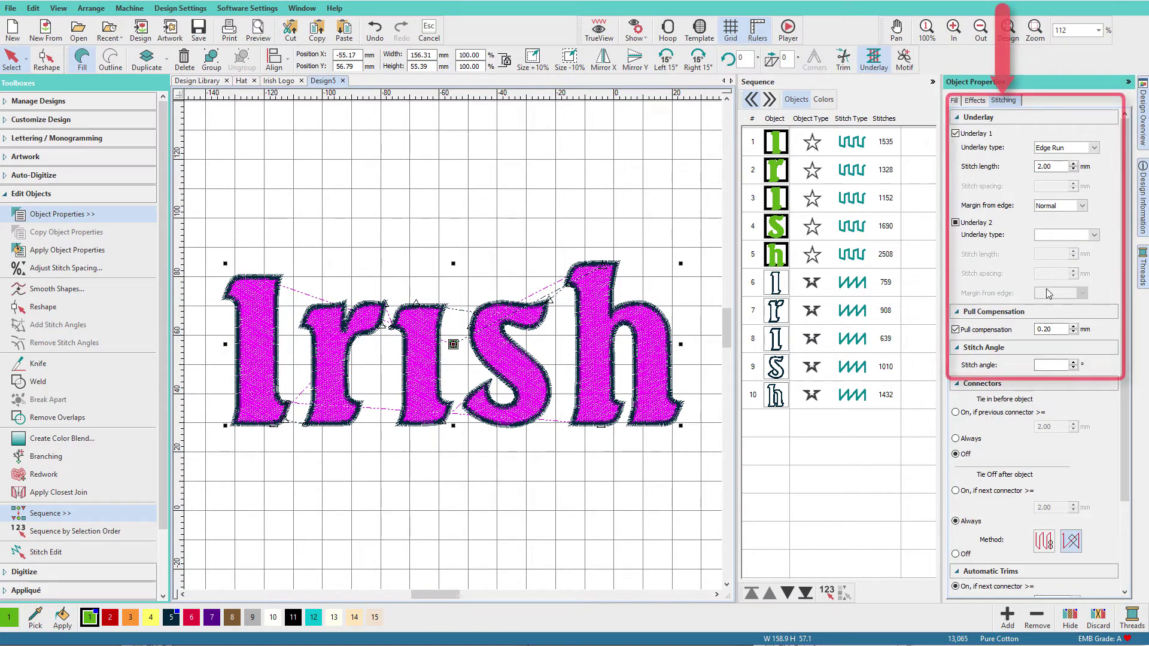
{"action": "left_click", "coordinate": [1052, 364]}
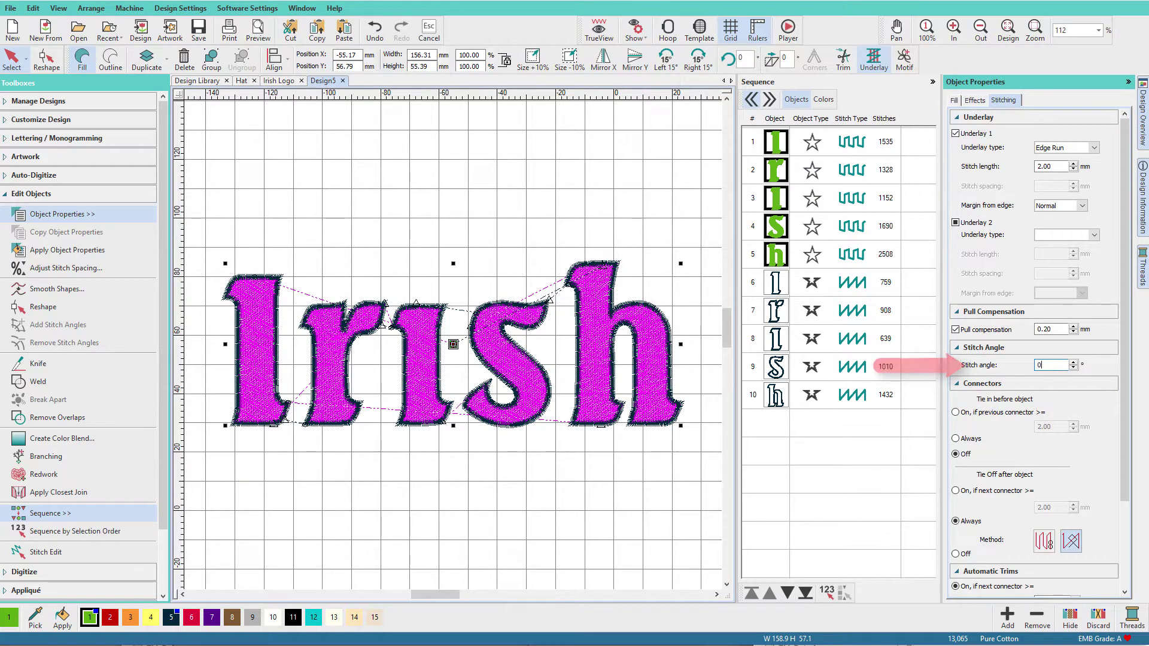
{"action": "type", "text": "0"}
{"action": "key", "text": "Return"}
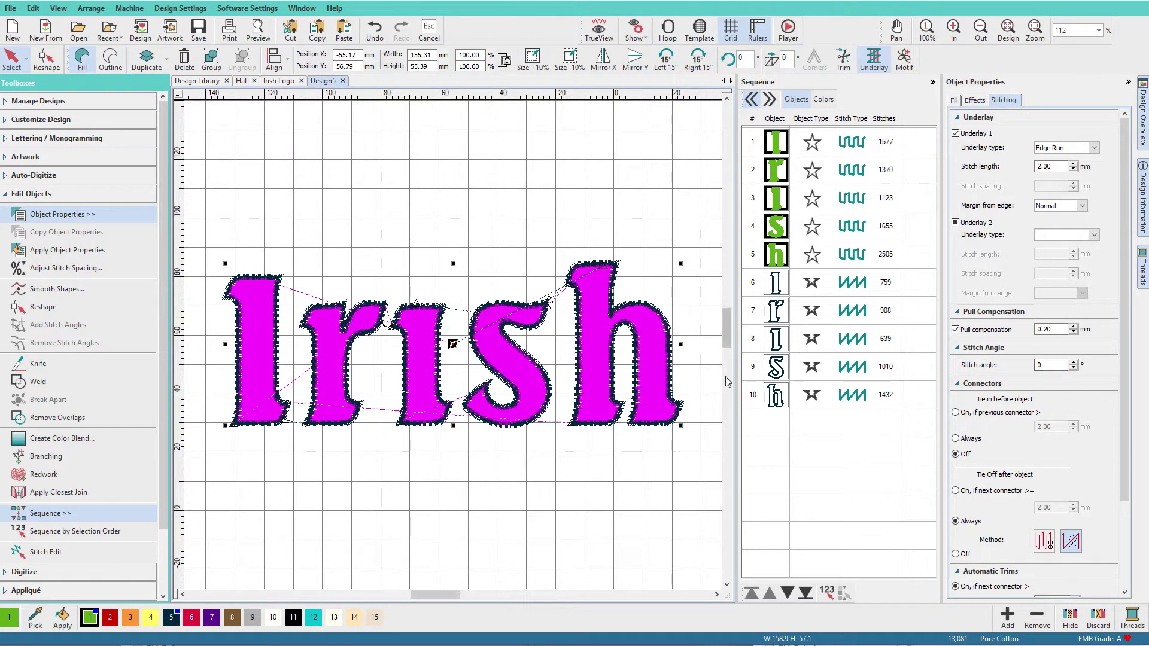
Step: Show the design in TrueView without the grid and place a horizontal guide across the upper part of the letters
{"action": "key", "text": "t"}
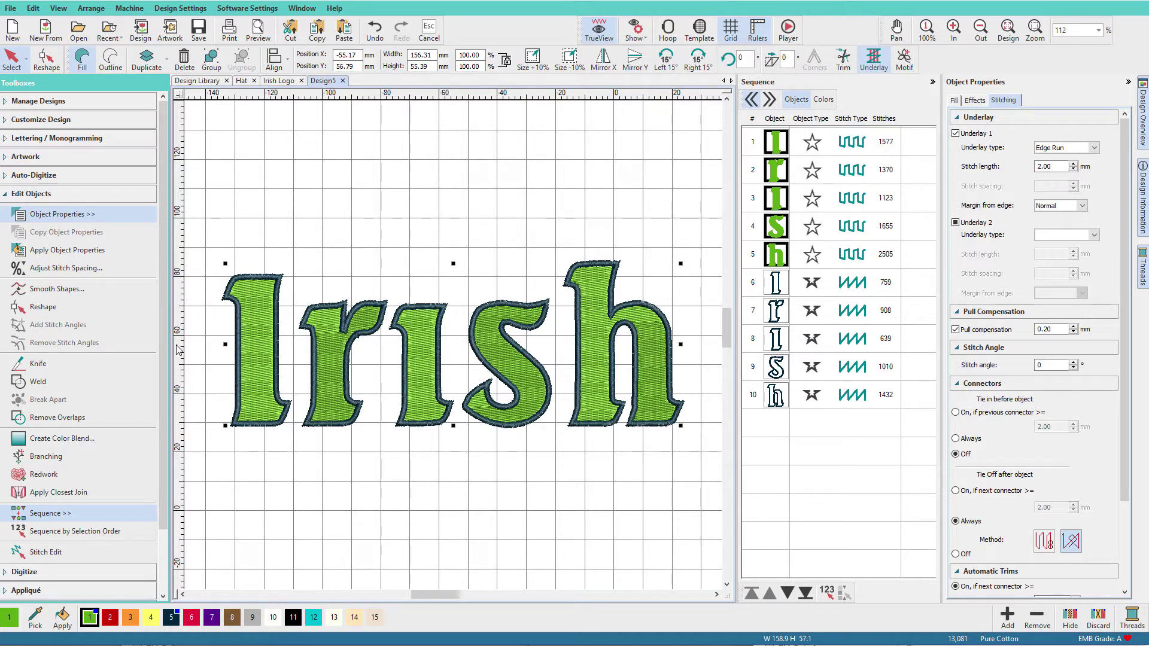
{"action": "left_click", "coordinate": [730, 29]}
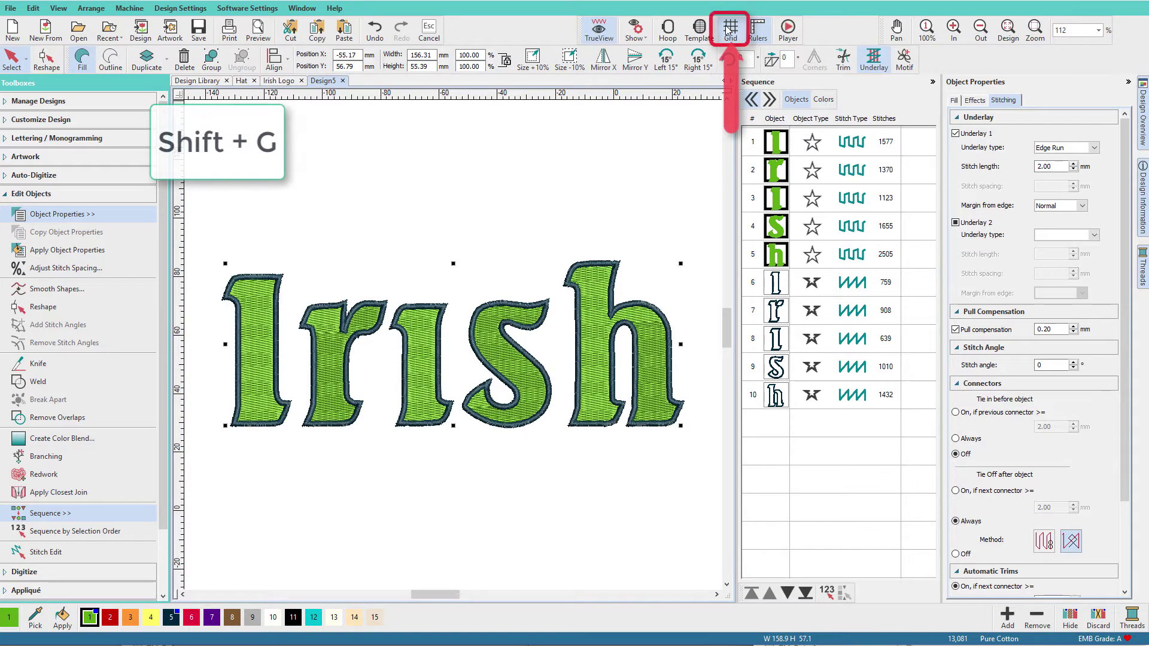
{"action": "left_click", "coordinate": [181, 336]}
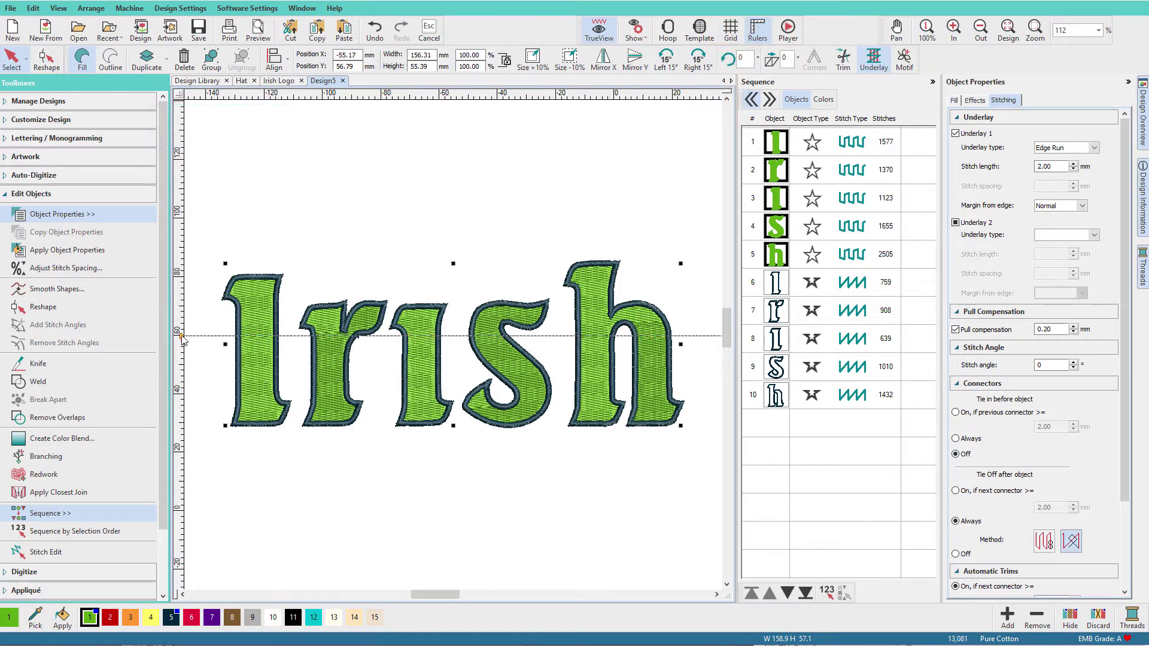
{"action": "left_click_drag", "start_coordinate": [182, 340], "coordinate": [182, 334]}
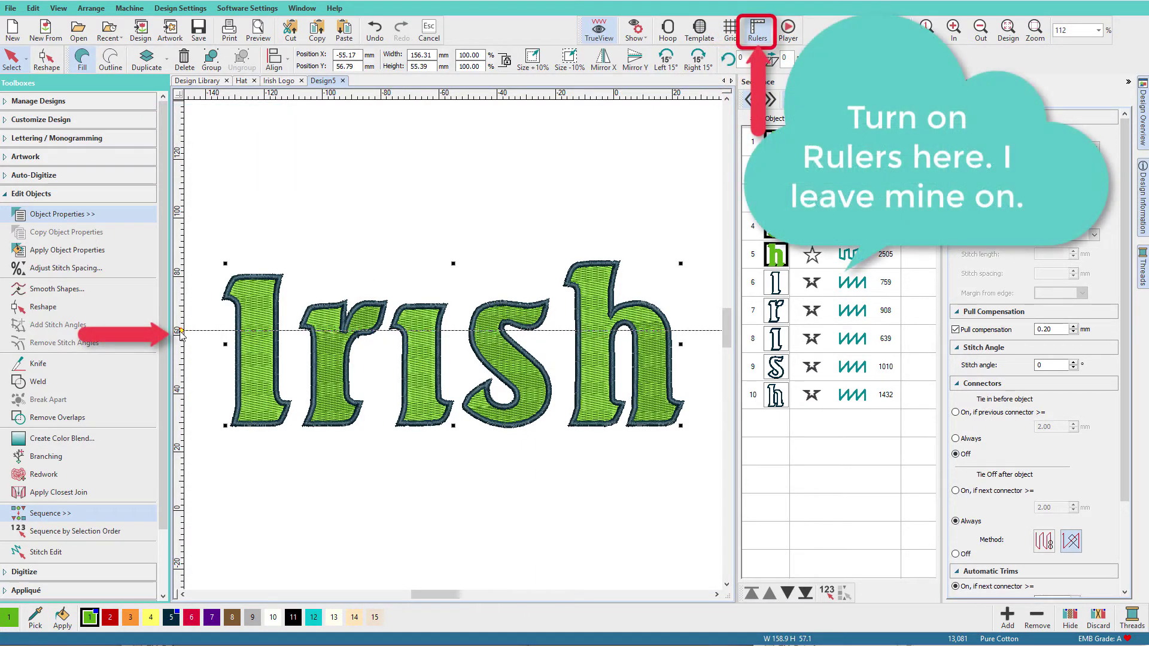
Step: Hide the five dark blue satin outlines of the letters
{"action": "left_click", "coordinate": [775, 288]}
{"action": "left_click", "coordinate": [775, 398], "text": "shift"}
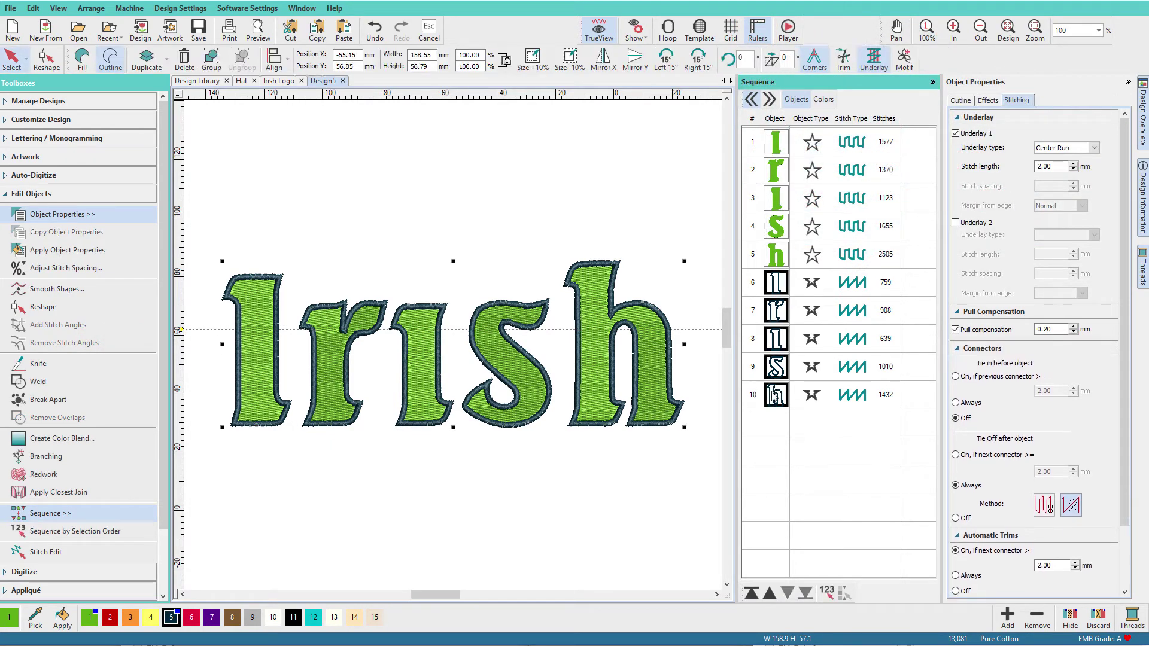
{"action": "right_click", "coordinate": [775, 397]}
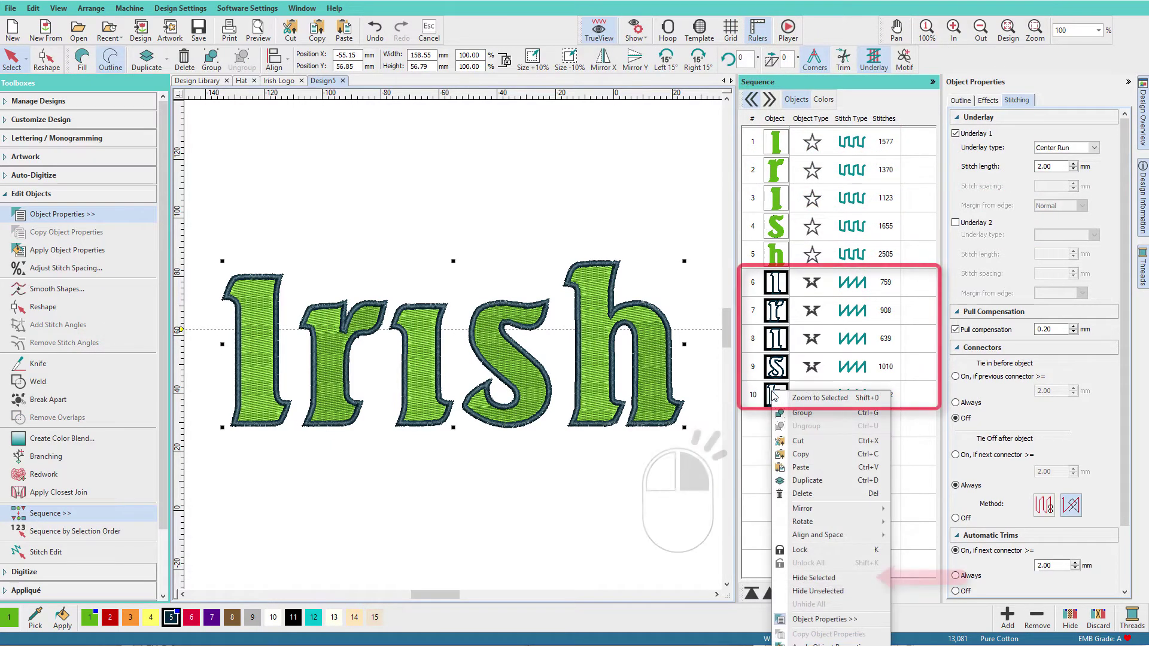
{"action": "left_click", "coordinate": [804, 578]}
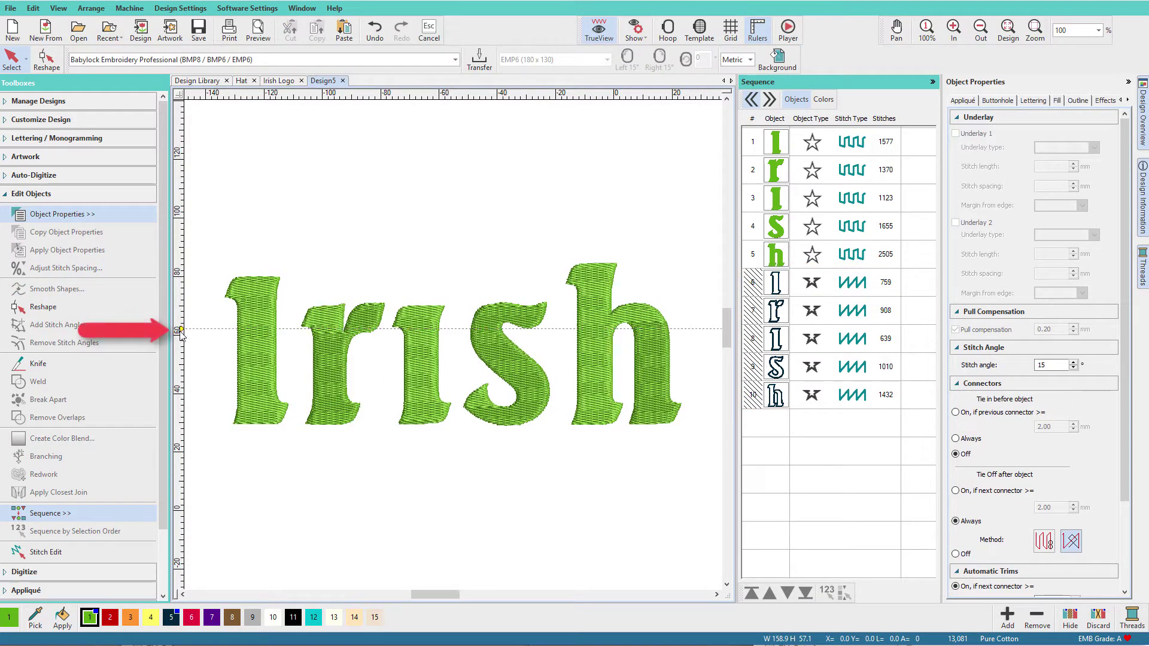
Step: Add a second horizontal guide across the lower part of the letters, just above the bottom serifs
{"action": "left_click", "coordinate": [182, 400]}
{"action": "left_click_drag", "start_coordinate": [182, 400], "coordinate": [182, 406]}
{"action": "left_click_drag", "start_coordinate": [182, 416], "coordinate": [185, 411]}
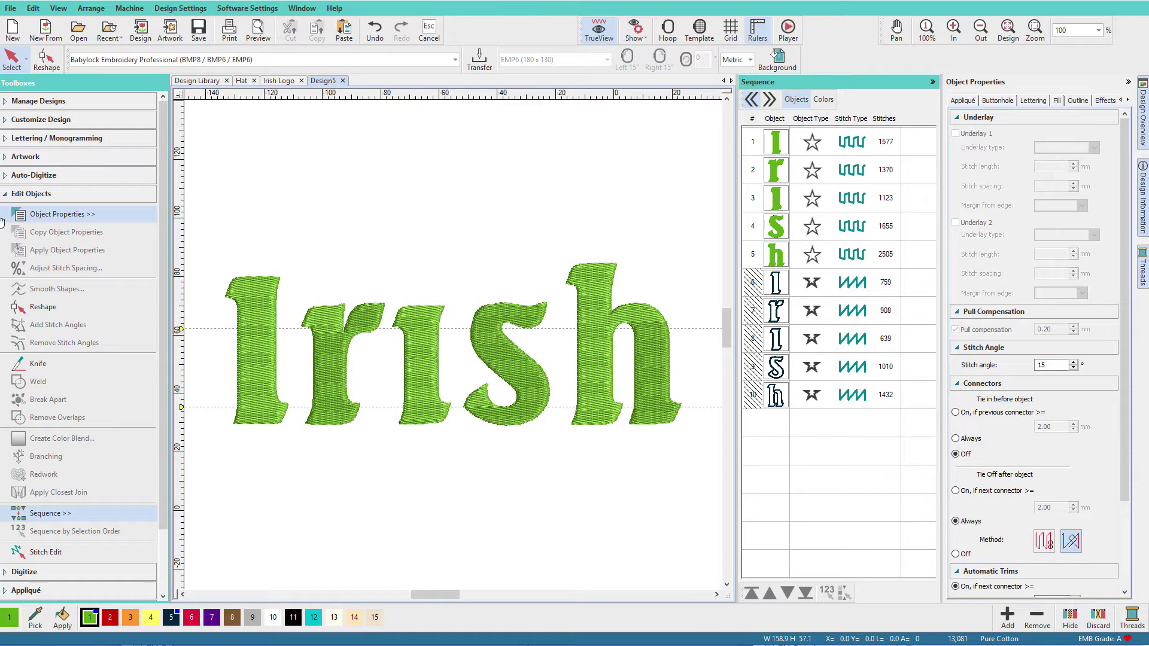
Step: Draw a narrow satin-filled rectangle about 3.9 mm wide and 27 mm high beside the first letter, spanning the two guides
{"action": "left_click", "coordinate": [6, 195]}
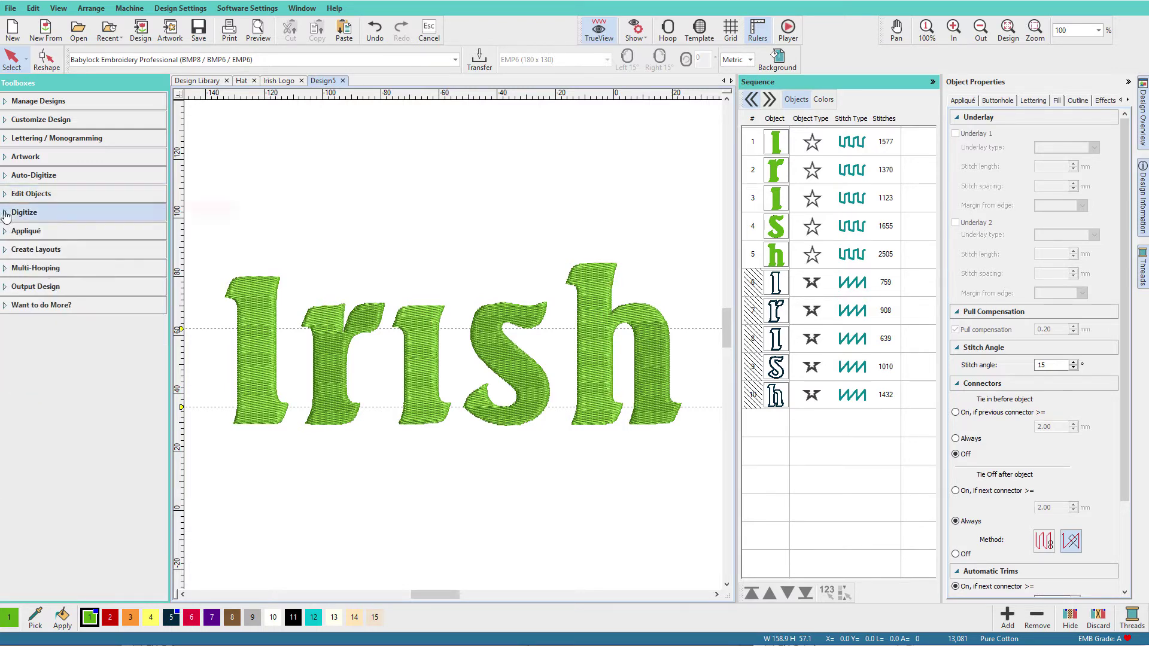
{"action": "left_click", "coordinate": [6, 214]}
{"action": "left_click", "coordinate": [54, 207]}
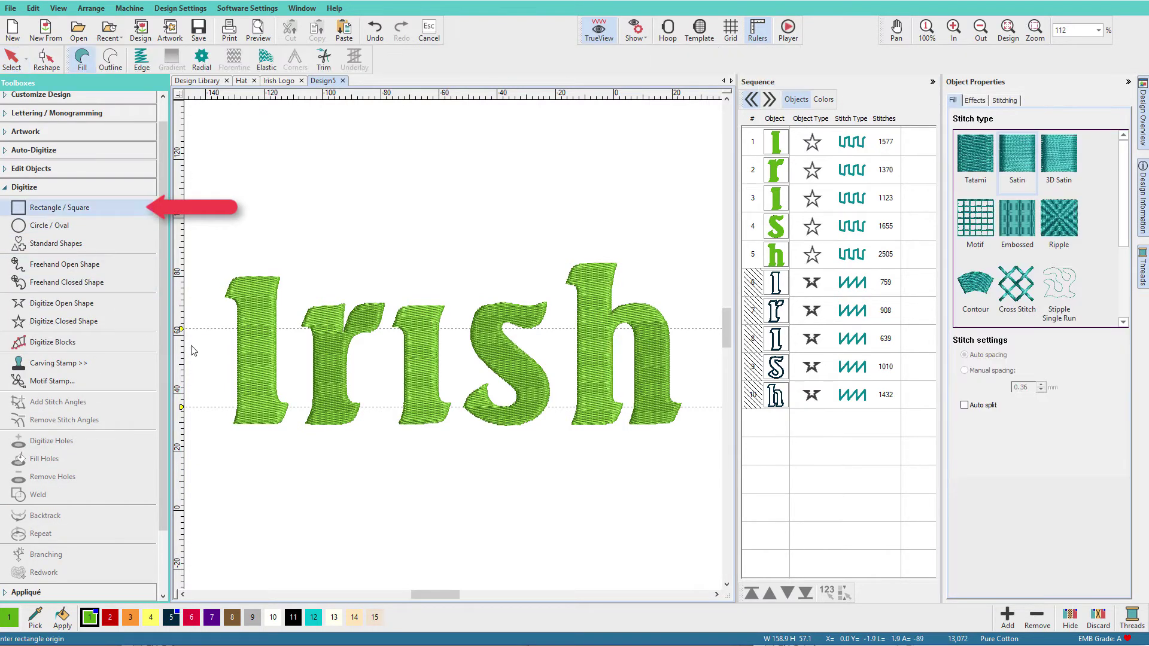
{"action": "left_click", "coordinate": [193, 328]}
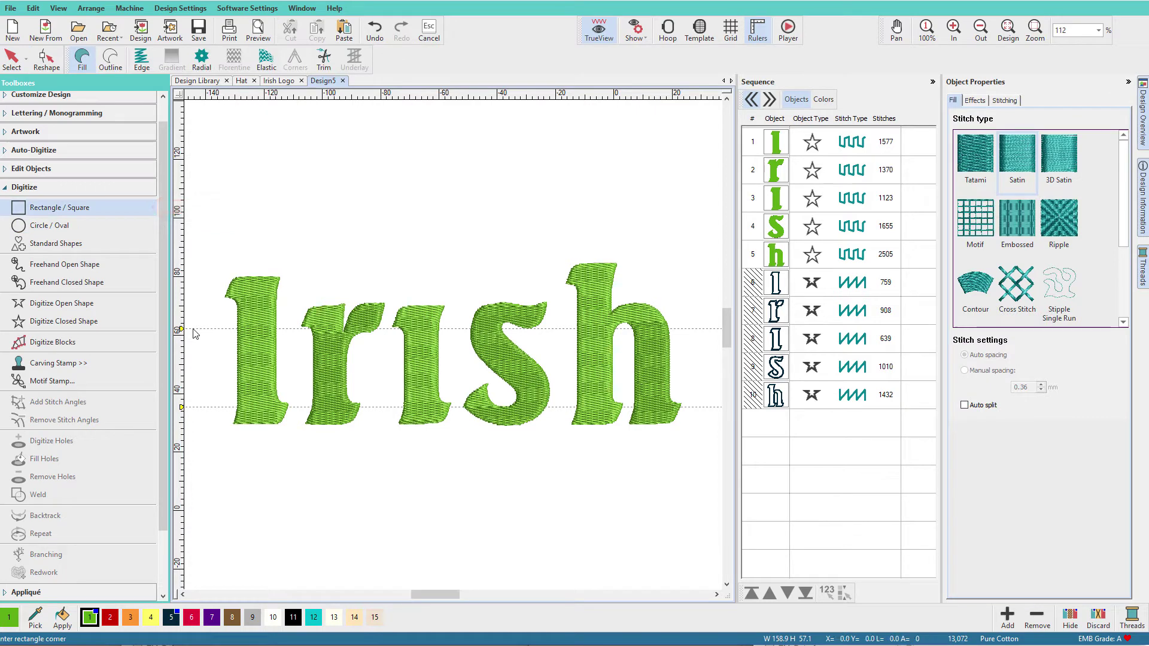
{"action": "left_click", "coordinate": [205, 411]}
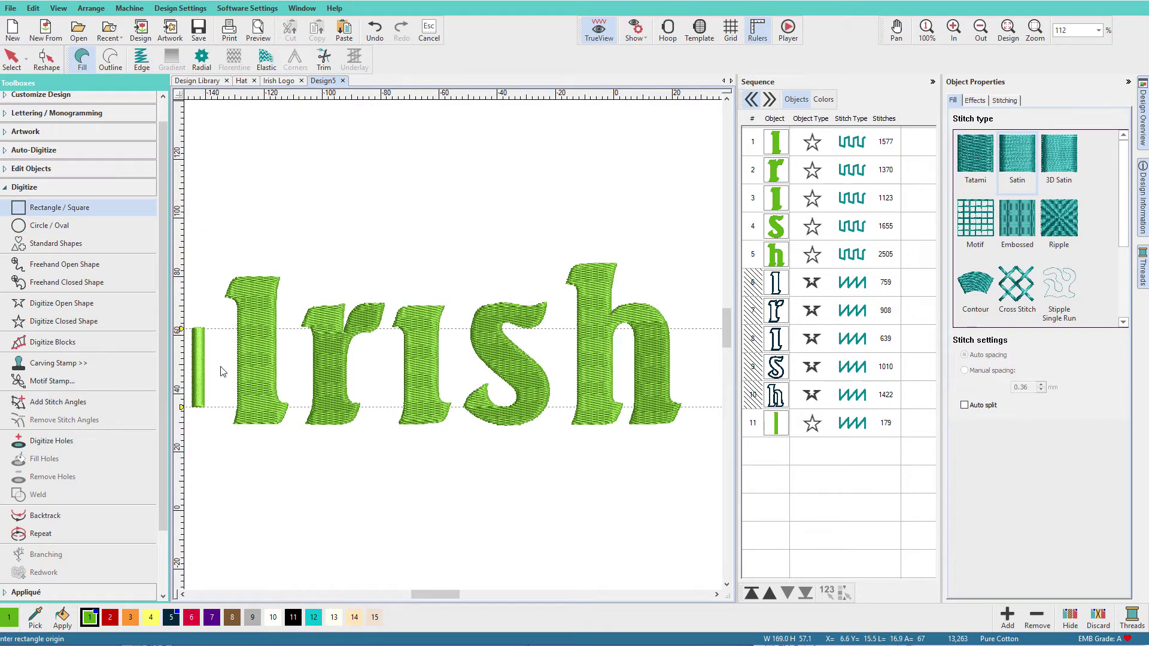
{"action": "key", "text": "Escape"}
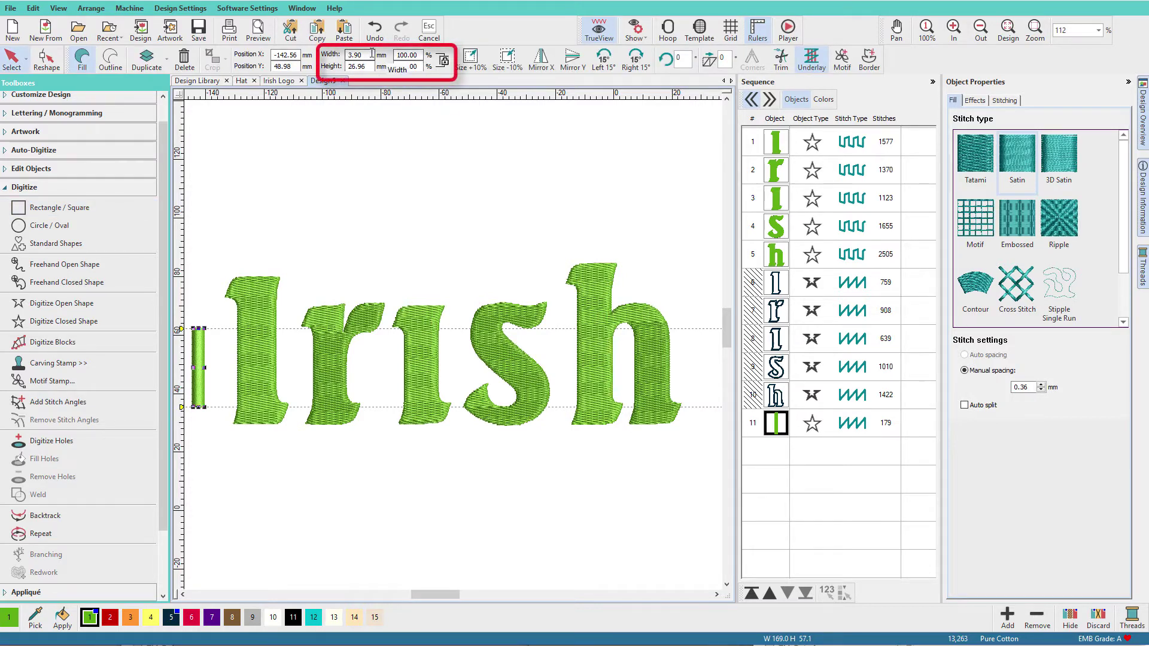
Step: Scale the narrow rectangle proportionally to 33 percent
{"action": "key", "text": "Tab"}
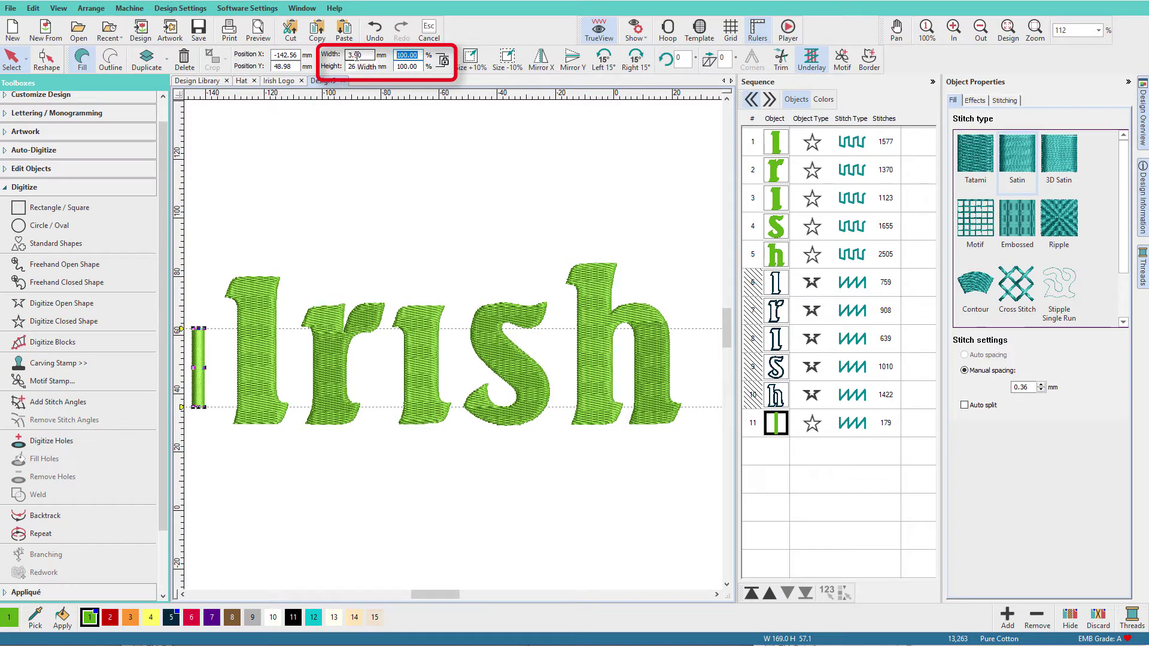
{"action": "type", "text": "33"}
{"action": "key", "text": "Return"}
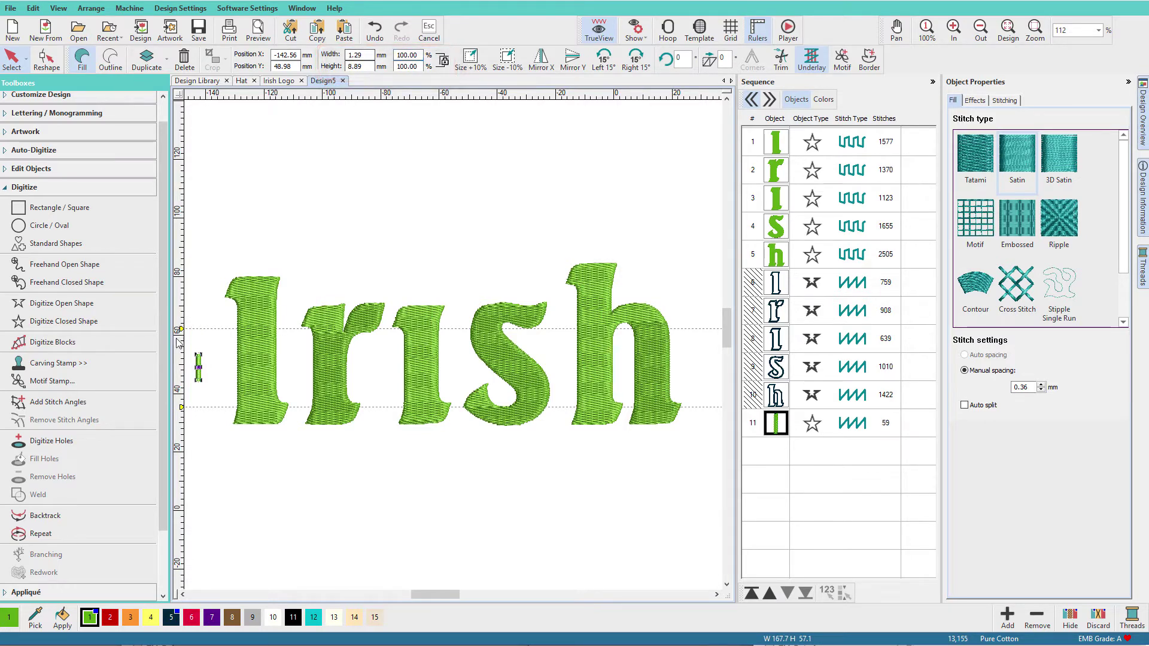
Step: Place two more horizontal guides at the upper and lower ends of the small rectangle, and delete the rectangle
{"action": "left_click", "coordinate": [216, 357]}
{"action": "mouse_move", "coordinate": [200, 372]}
{"action": "left_mouse_down"}
{"action": "mouse_move", "coordinate": [202, 346]}
{"action": "mouse_move", "coordinate": [182, 357]}
{"action": "mouse_move", "coordinate": [201, 347]}
{"action": "mouse_move", "coordinate": [202, 370]}
{"action": "left_mouse_up"}
{"action": "left_click", "coordinate": [220, 345]}
{"action": "left_click", "coordinate": [182, 382]}
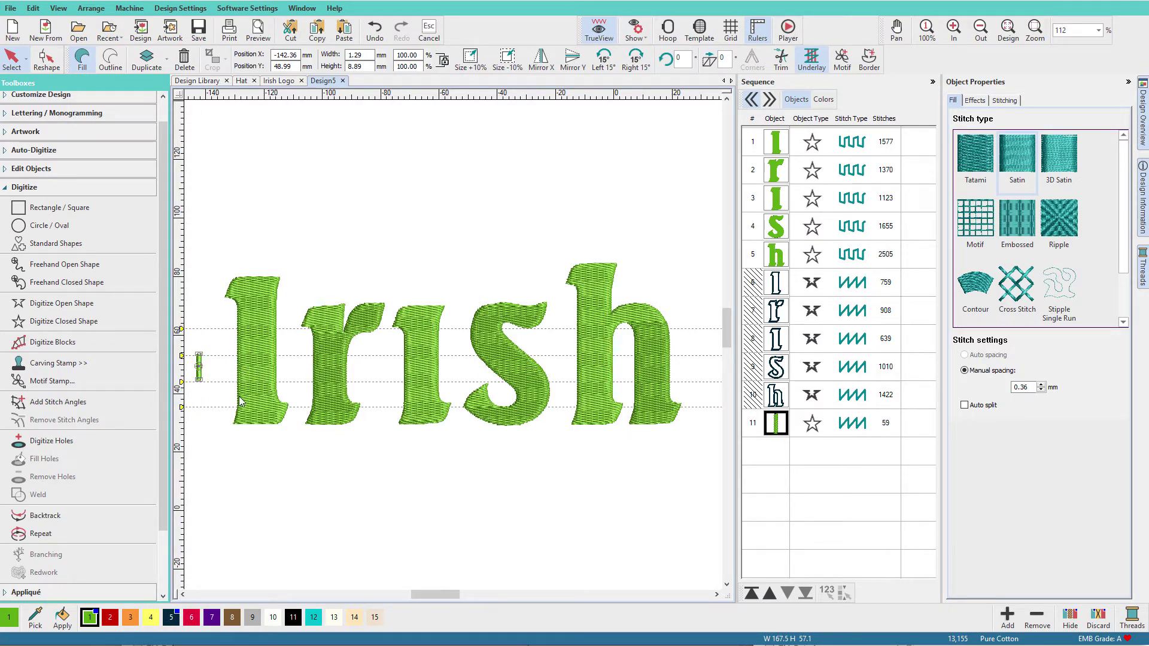
{"action": "key", "text": "Delete"}
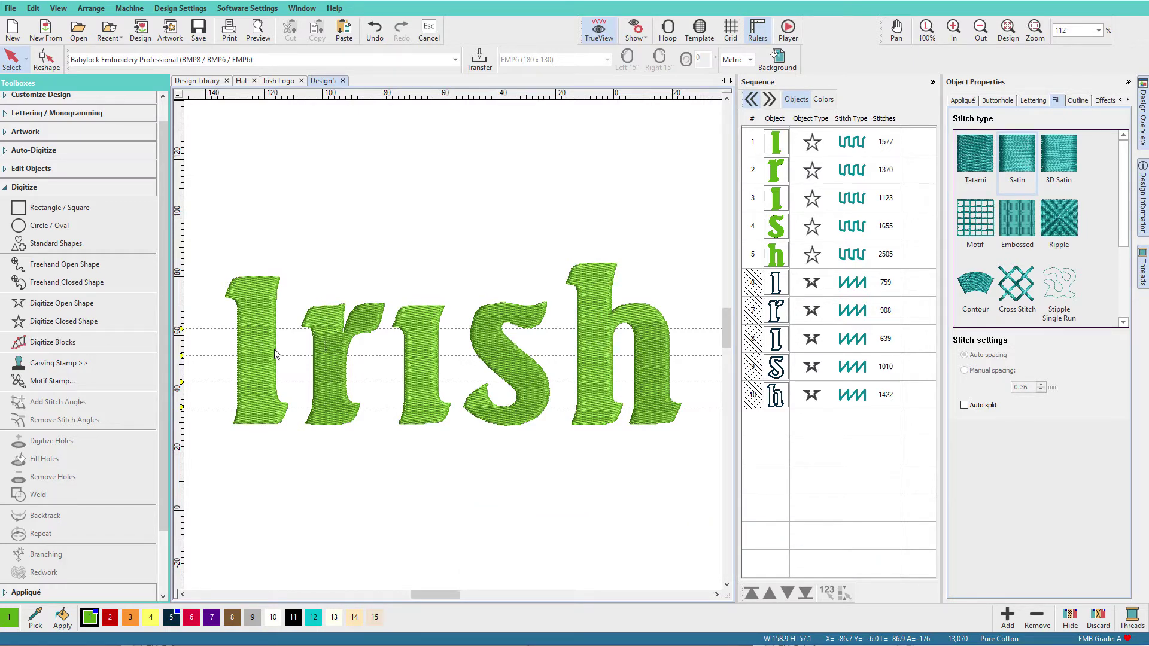
Step: Try to cut the first letter with the Knife along a diagonal between the upper two guides, and undo the cut
{"action": "left_click", "coordinate": [5, 187]}
{"action": "left_click", "coordinate": [6, 192]}
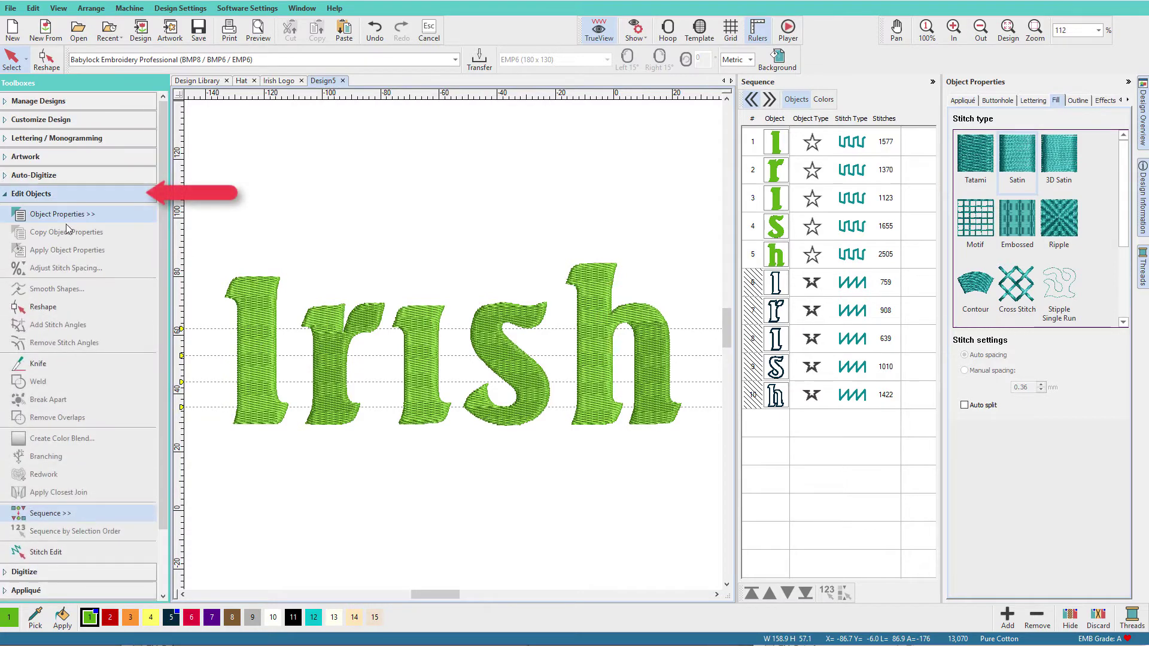
{"action": "left_click", "coordinate": [45, 372]}
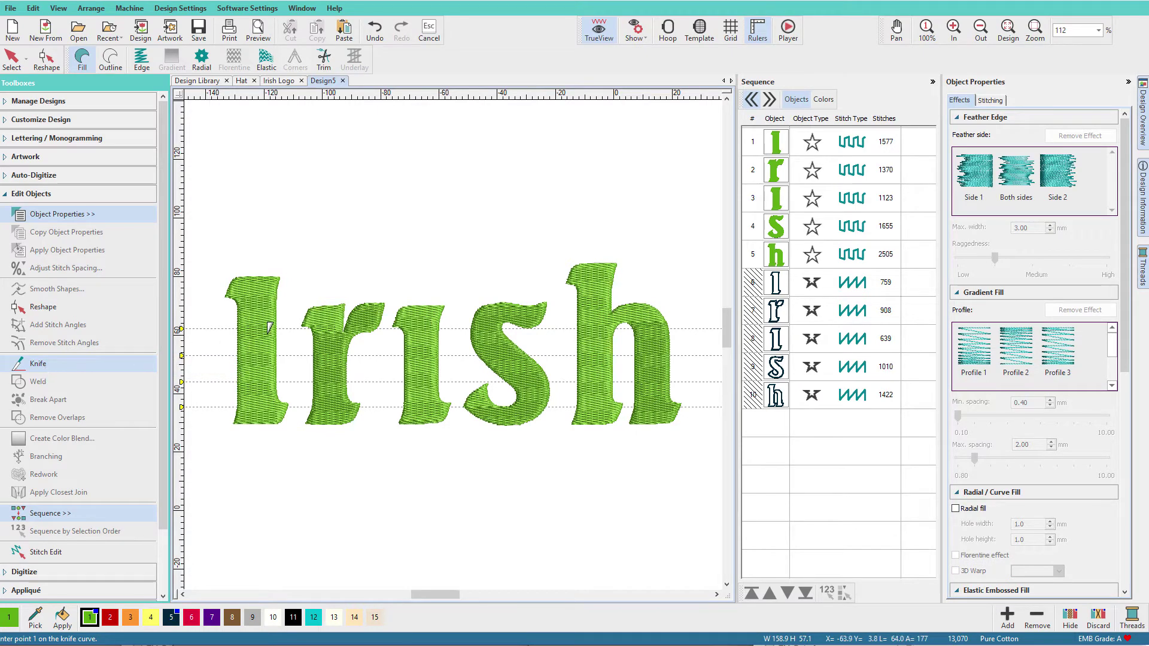
{"action": "left_click", "coordinate": [236, 327]}
{"action": "left_click", "coordinate": [280, 354]}
{"action": "key", "text": "Return"}
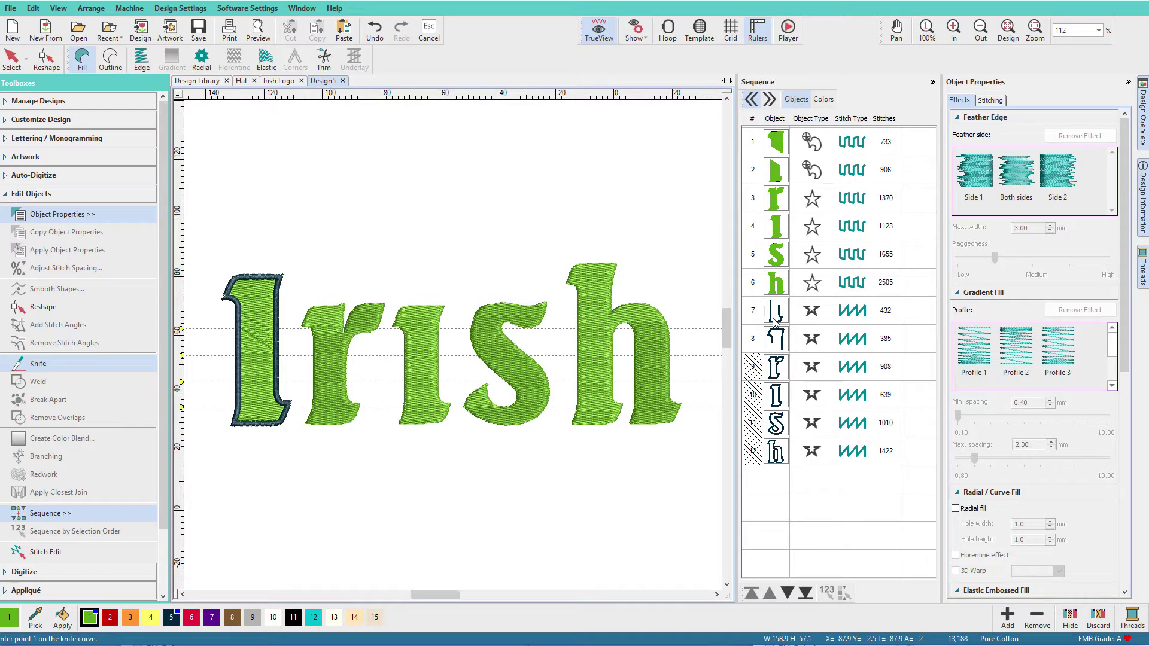
{"action": "key", "text": "ctrl+z"}
{"action": "key", "text": "Escape"}
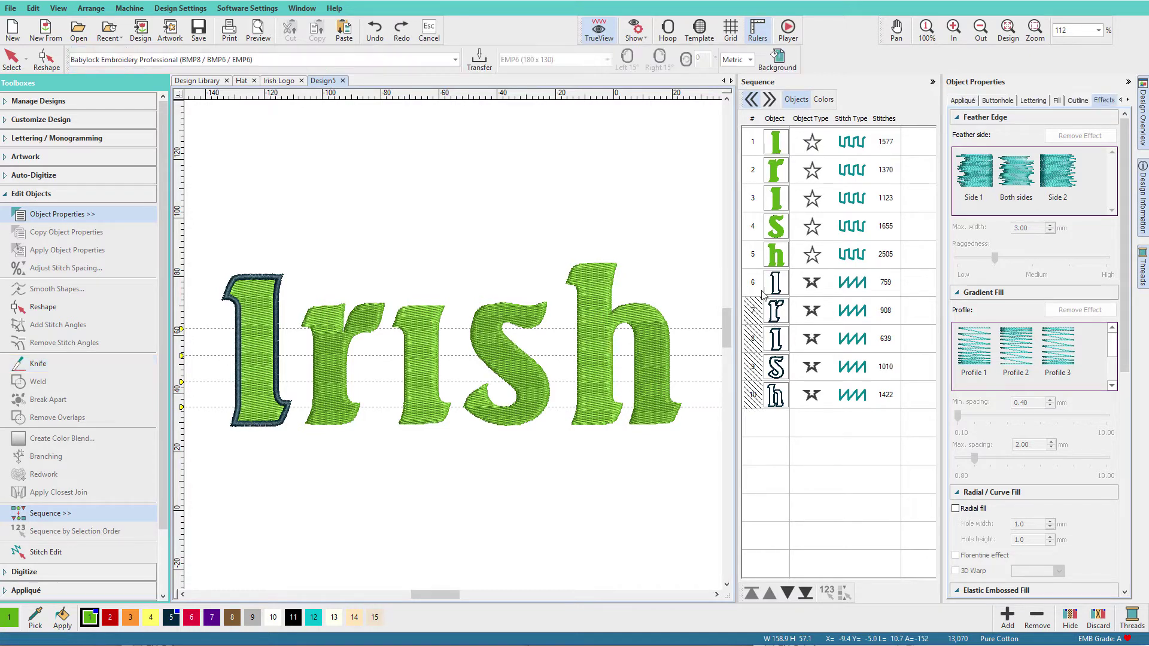
Step: Unhide all objects and move the five dark blue letter outlines into a new blank design by cutting and pasting
{"action": "right_click", "coordinate": [761, 297]}
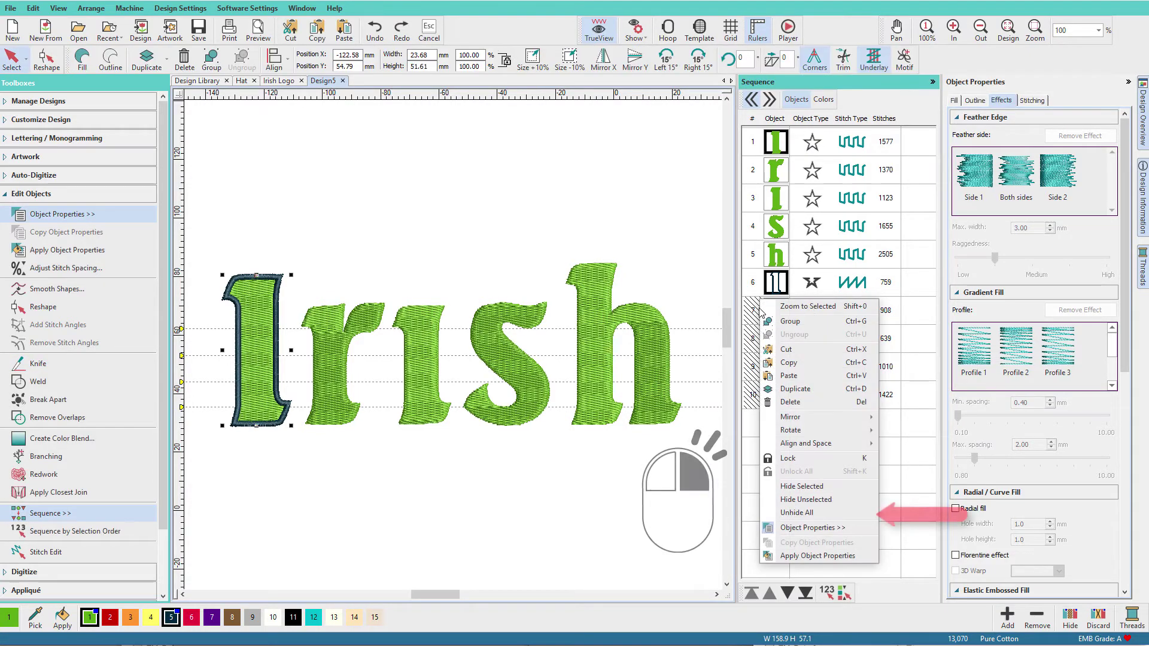
{"action": "left_click", "coordinate": [788, 512]}
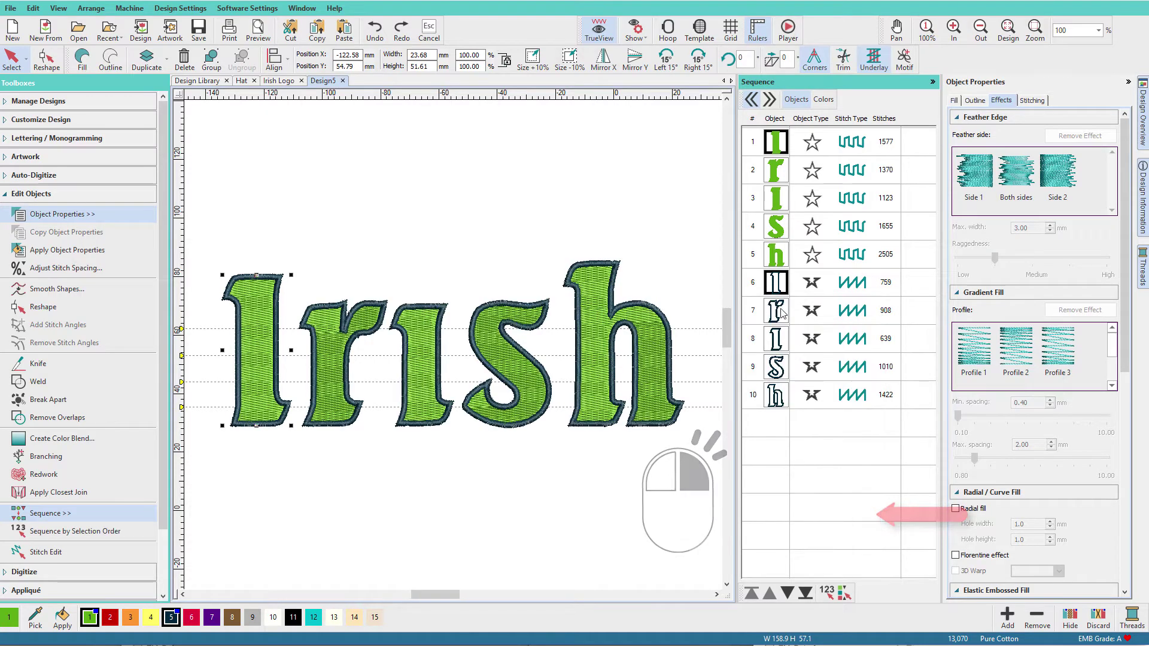
{"action": "left_click", "coordinate": [759, 402]}
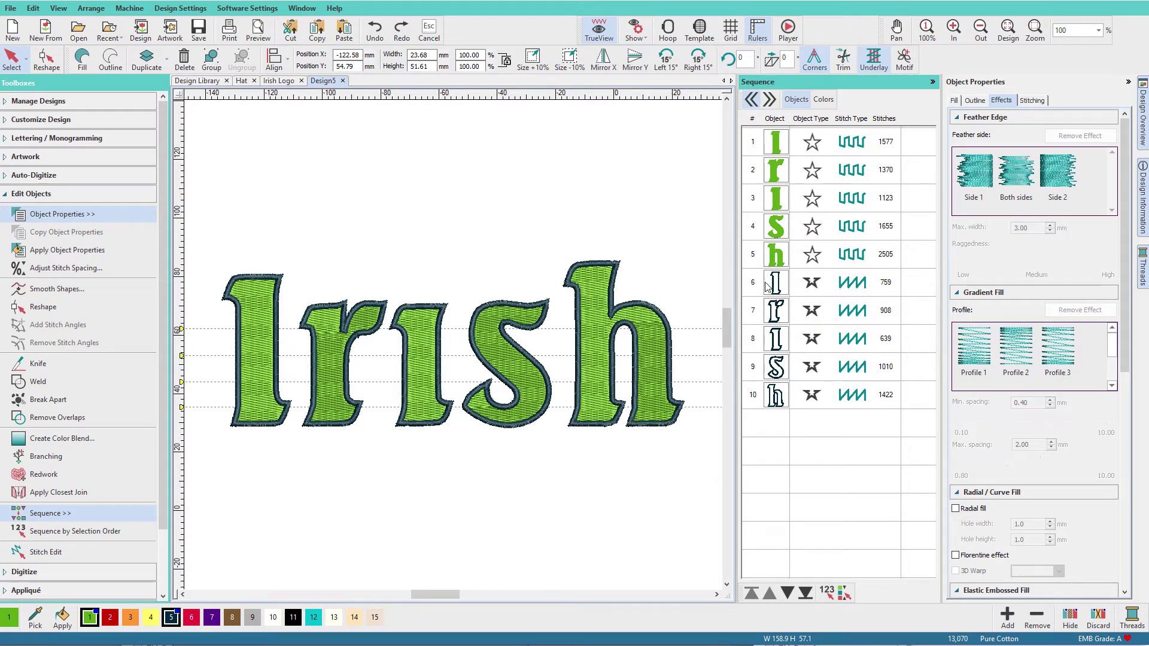
{"action": "left_click", "coordinate": [776, 405]}
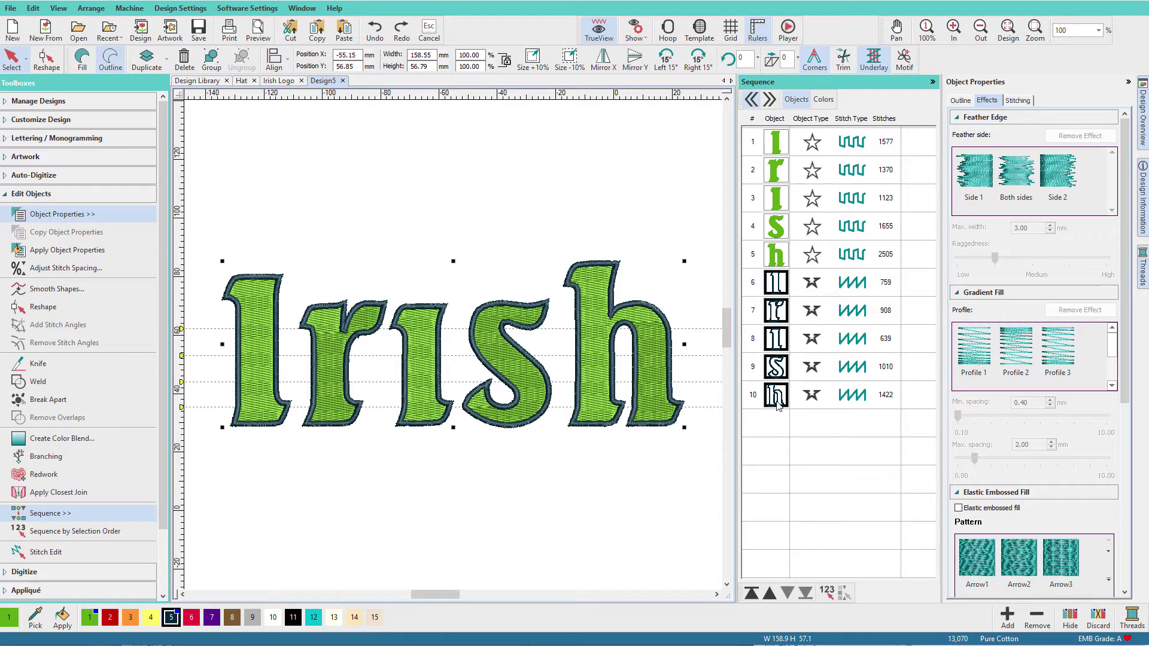
{"action": "key", "text": "ctrl+x"}
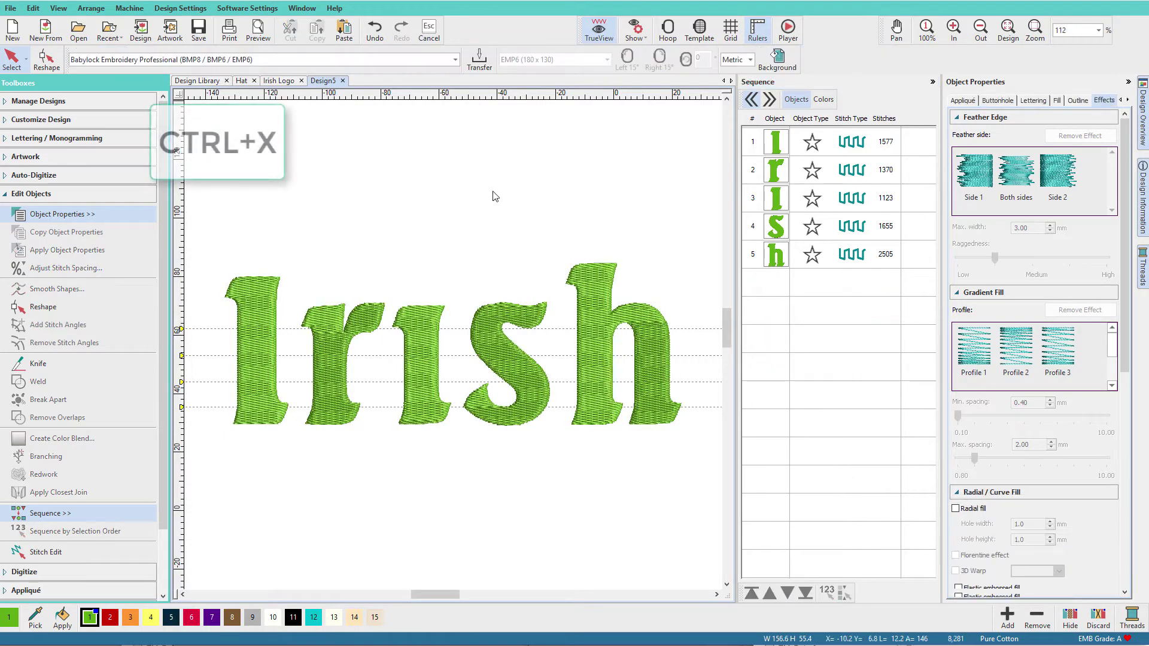
{"action": "key", "text": "ctrl+n"}
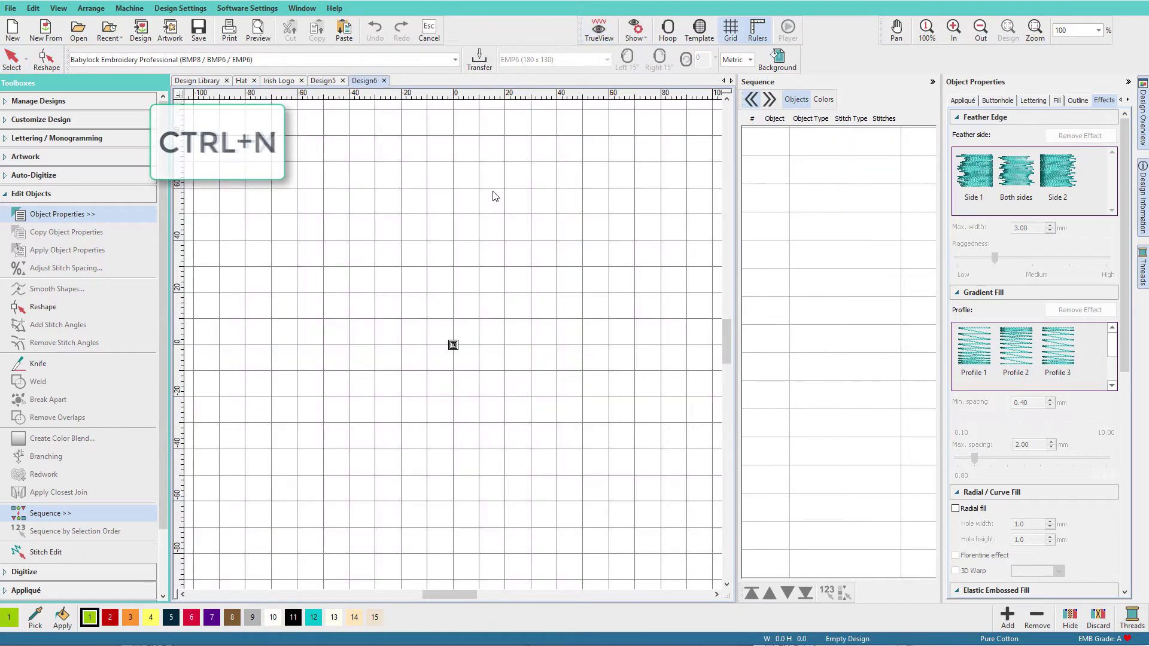
{"action": "key", "text": "ctrl+v"}
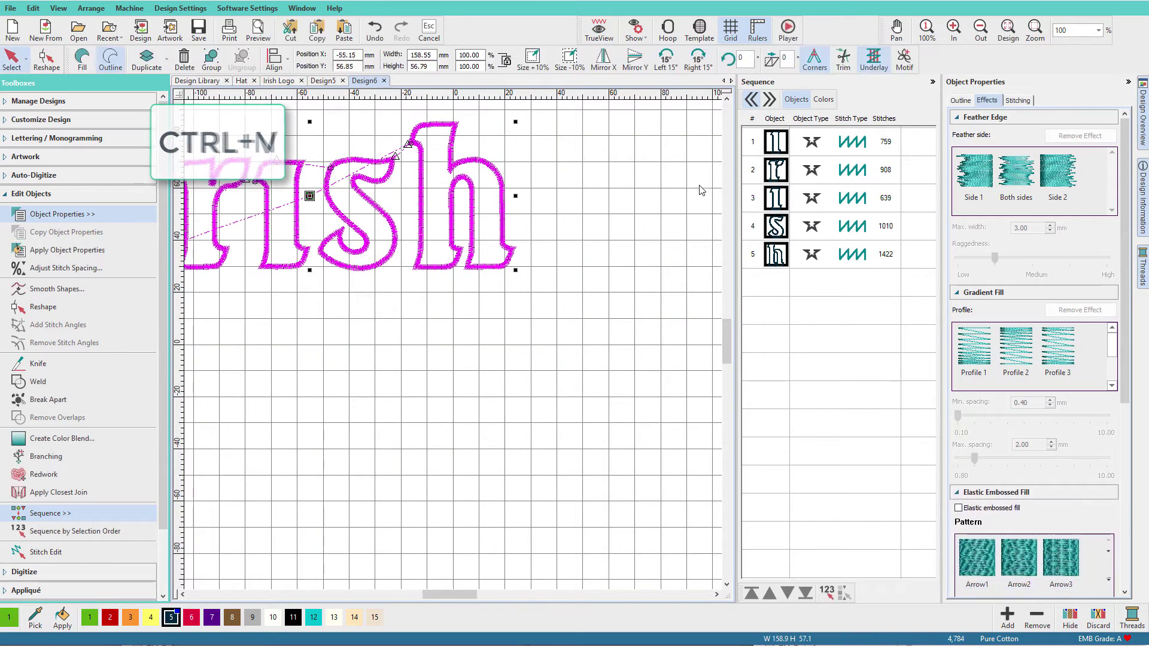
Step: Switch to the Design5 drawing with the green filled letters and save it as Irish Logo2
{"action": "left_click", "coordinate": [323, 81]}
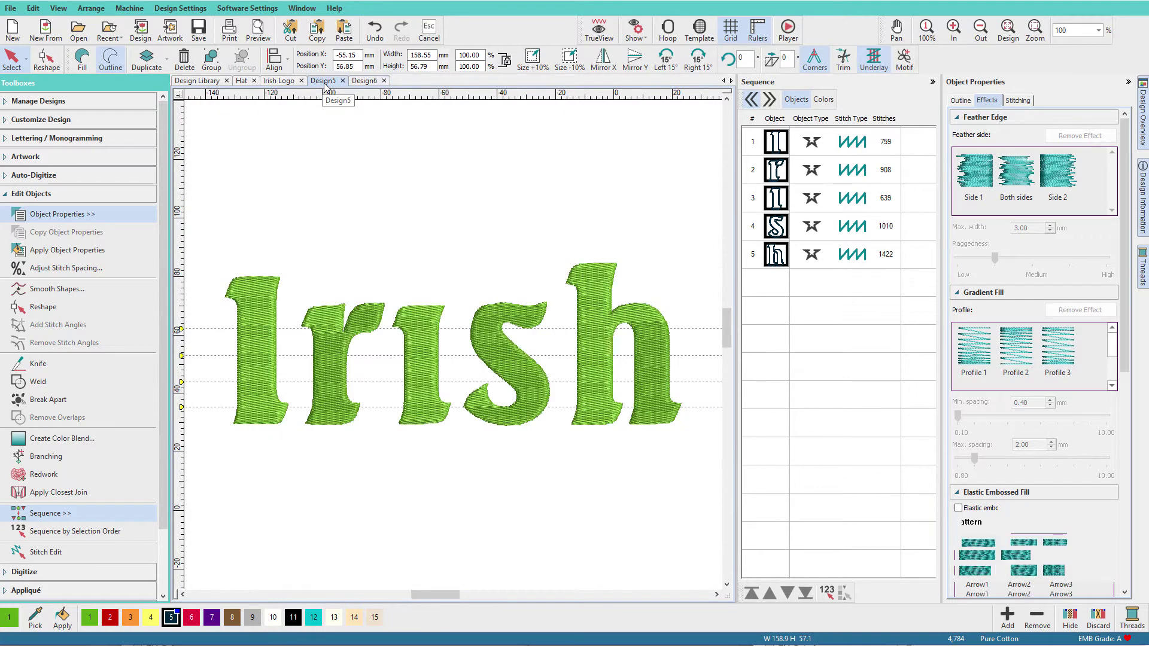
{"action": "key", "text": "ctrl+s"}
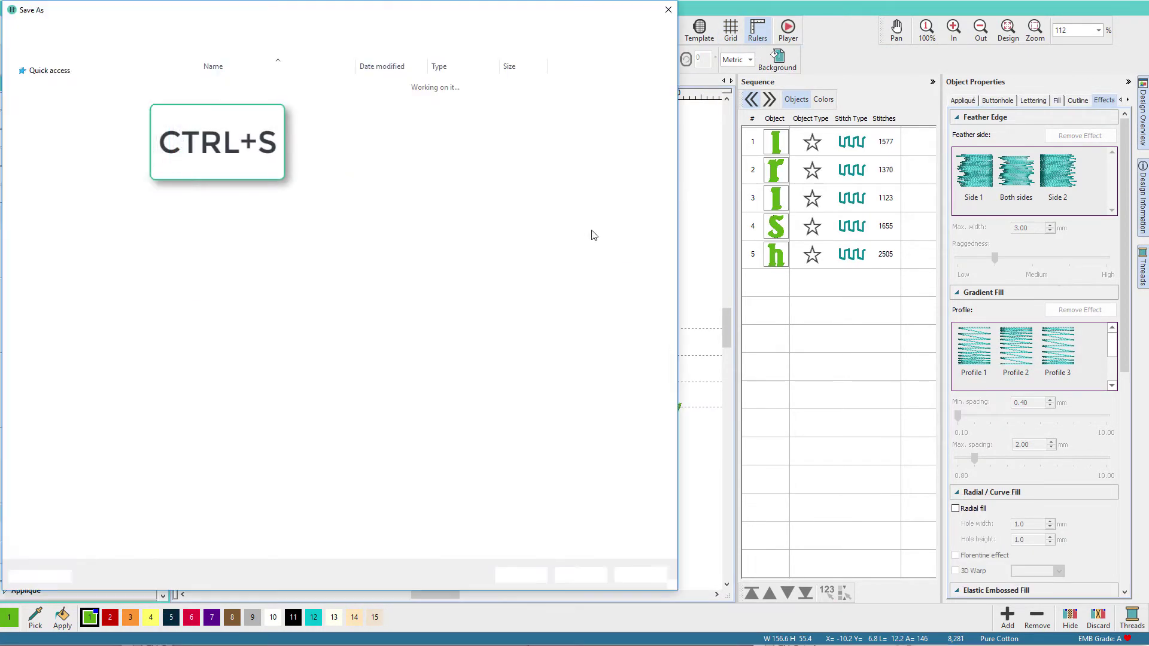
{"action": "type", "text": "Iris"}
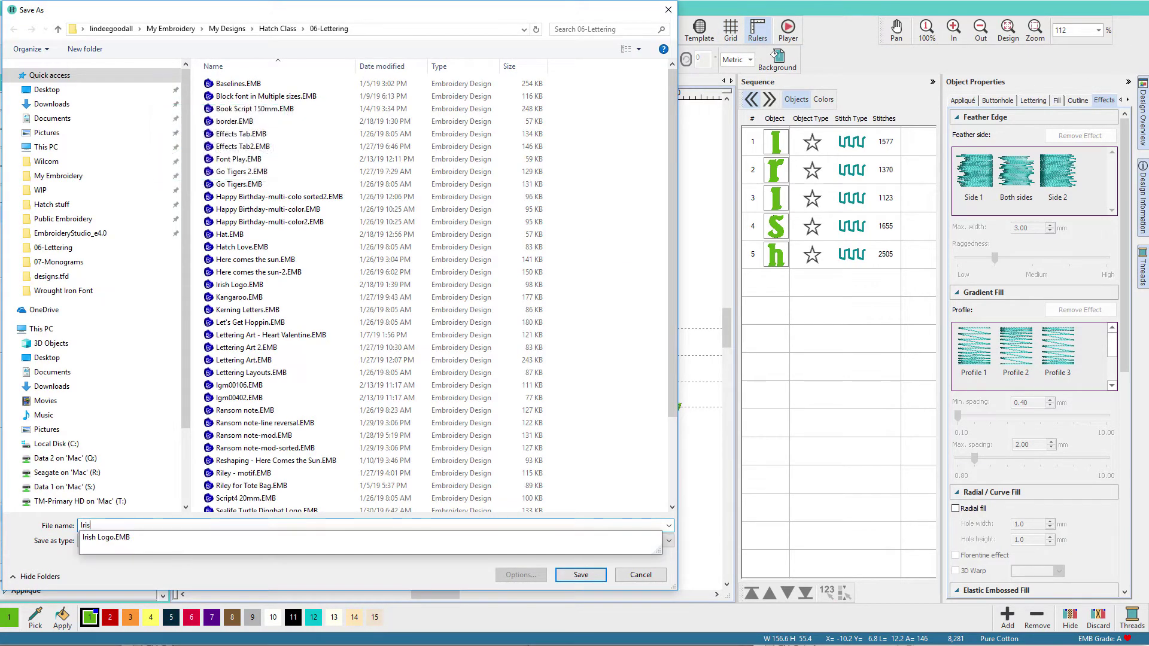
{"action": "type", "text": "h Logo2"}
{"action": "key", "text": "Return"}
Step: Cut all five letters with the Knife in a zigzag that slopes down across each stem between the upper two guides
{"action": "left_click", "coordinate": [272, 359]}
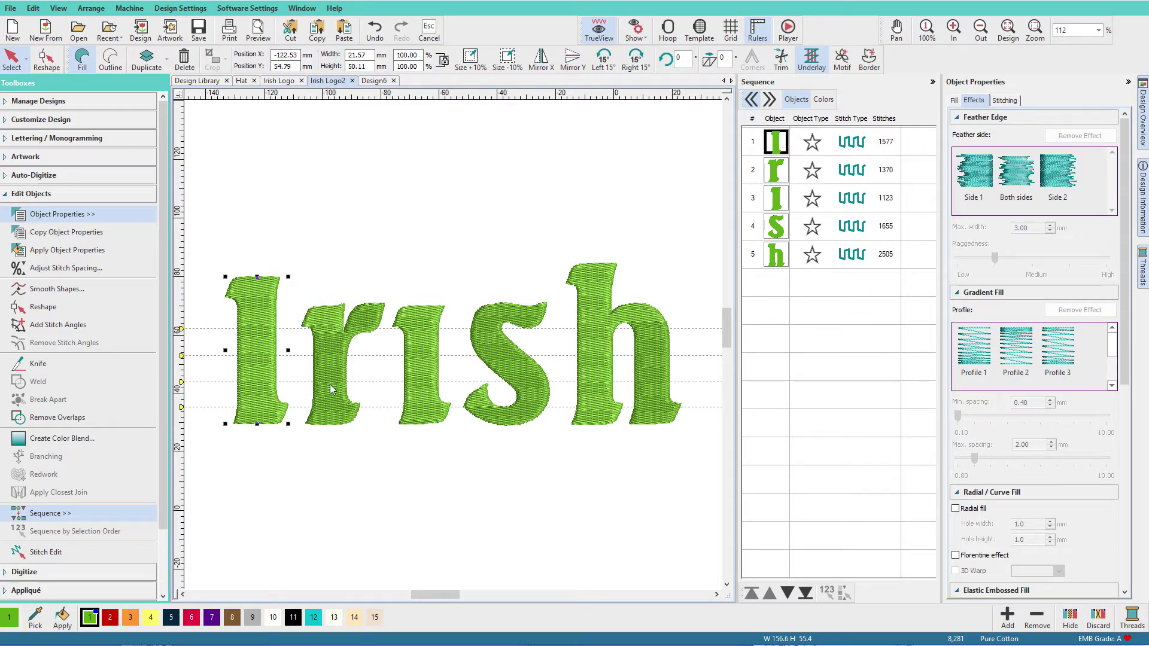
{"action": "left_click", "coordinate": [223, 270]}
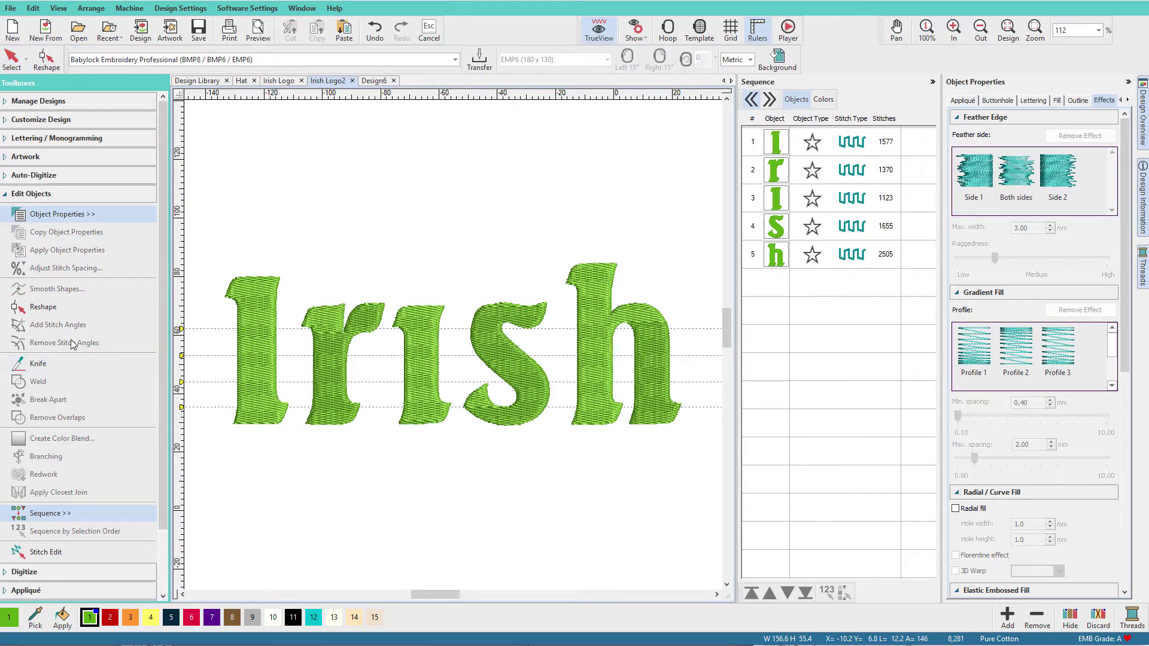
{"action": "left_click", "coordinate": [38, 363]}
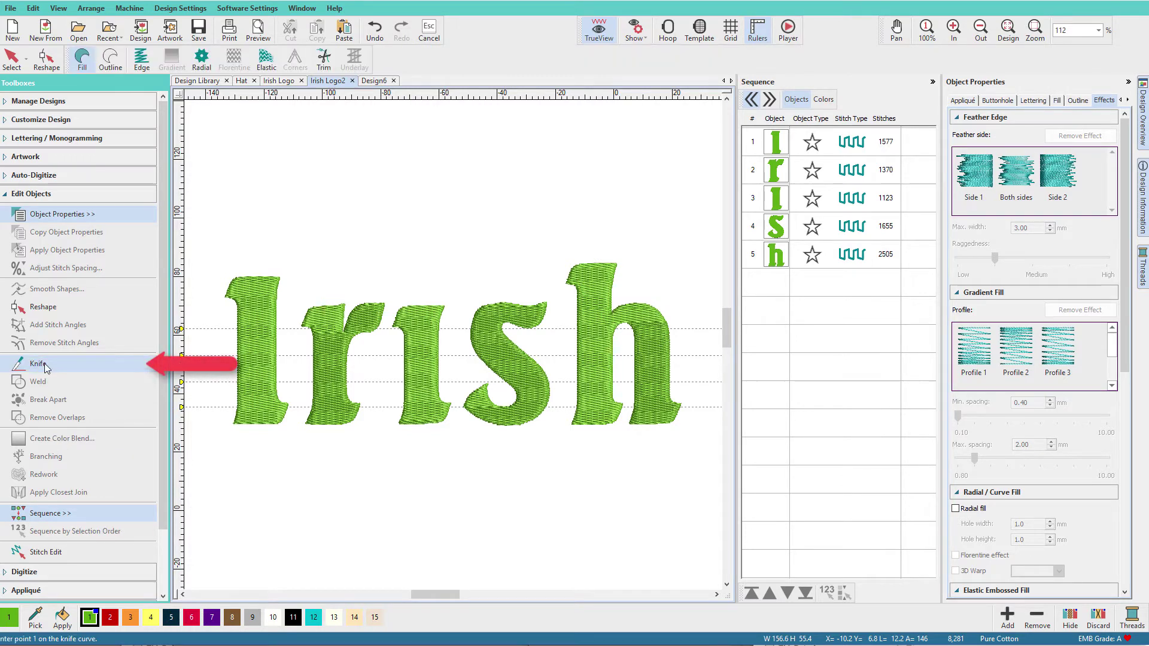
{"action": "left_click", "coordinate": [235, 326]}
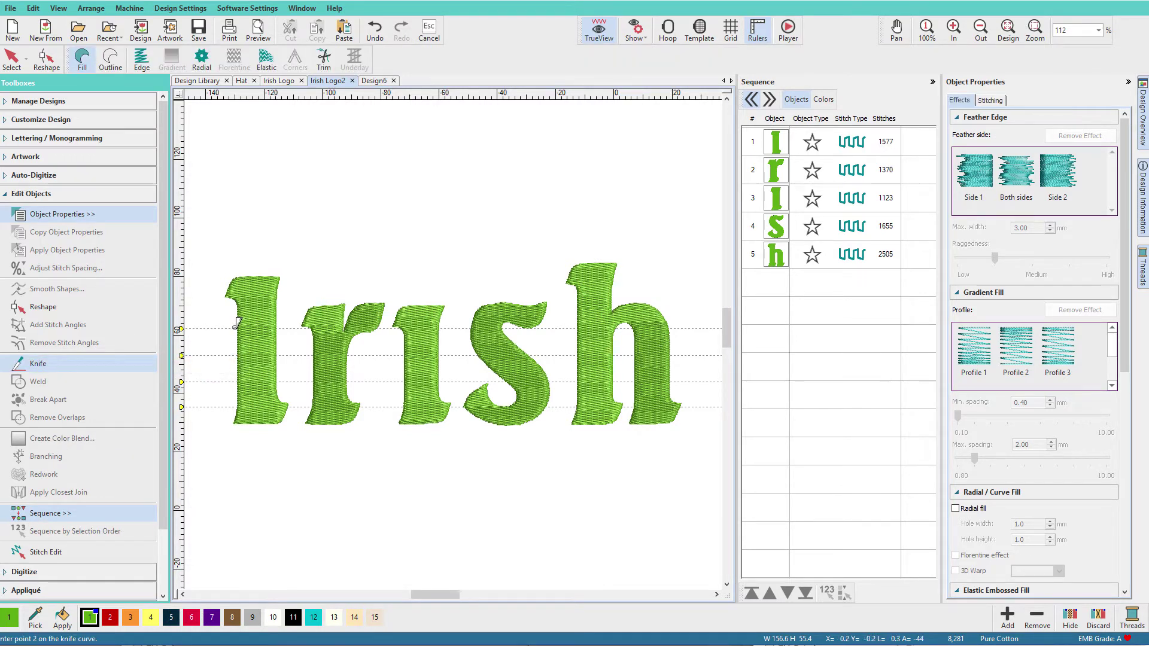
{"action": "left_click", "coordinate": [279, 355]}
{"action": "left_click", "coordinate": [349, 354]}
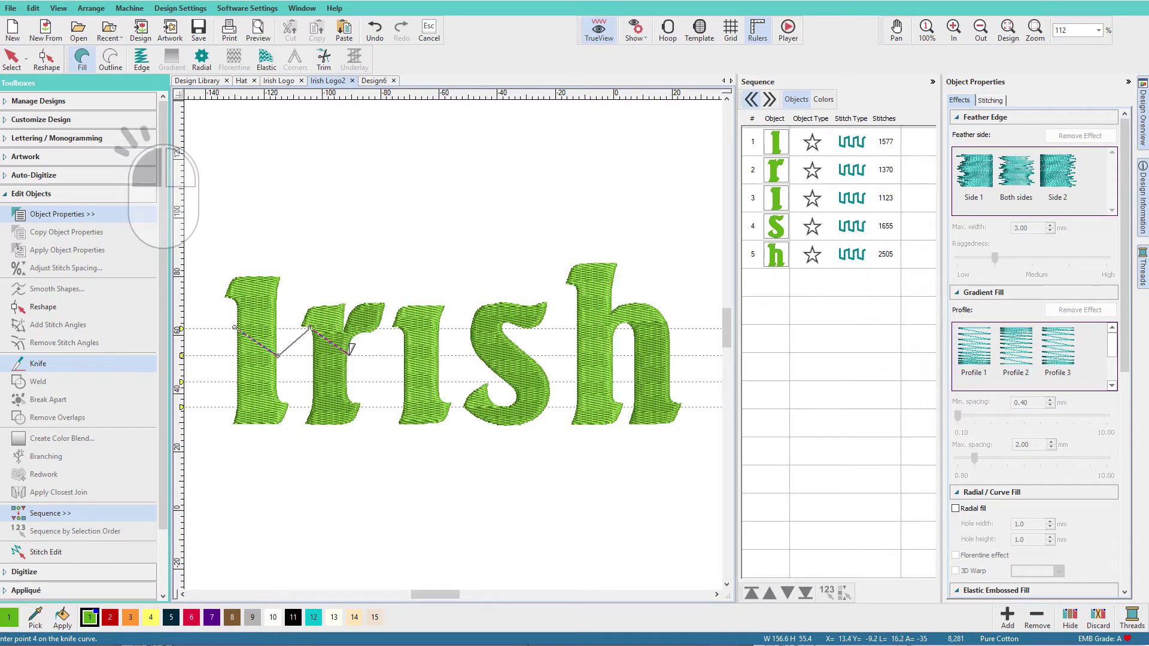
{"action": "left_click", "coordinate": [400, 327]}
{"action": "left_click", "coordinate": [430, 350]}
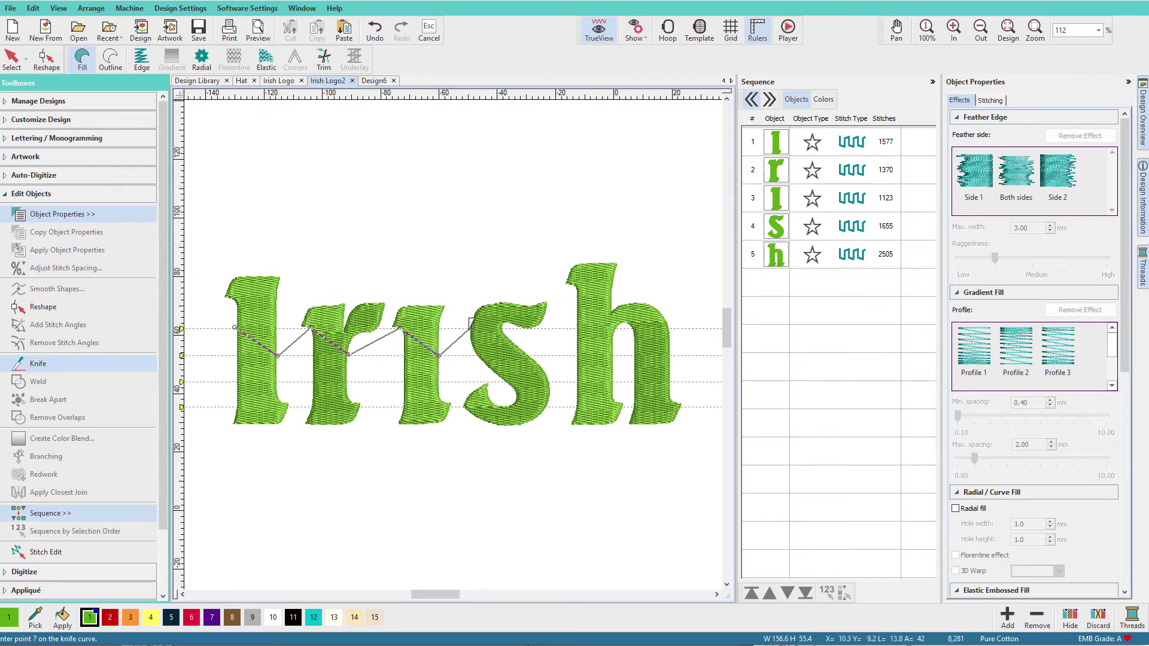
{"action": "left_click", "coordinate": [530, 353]}
{"action": "left_click", "coordinate": [575, 328]}
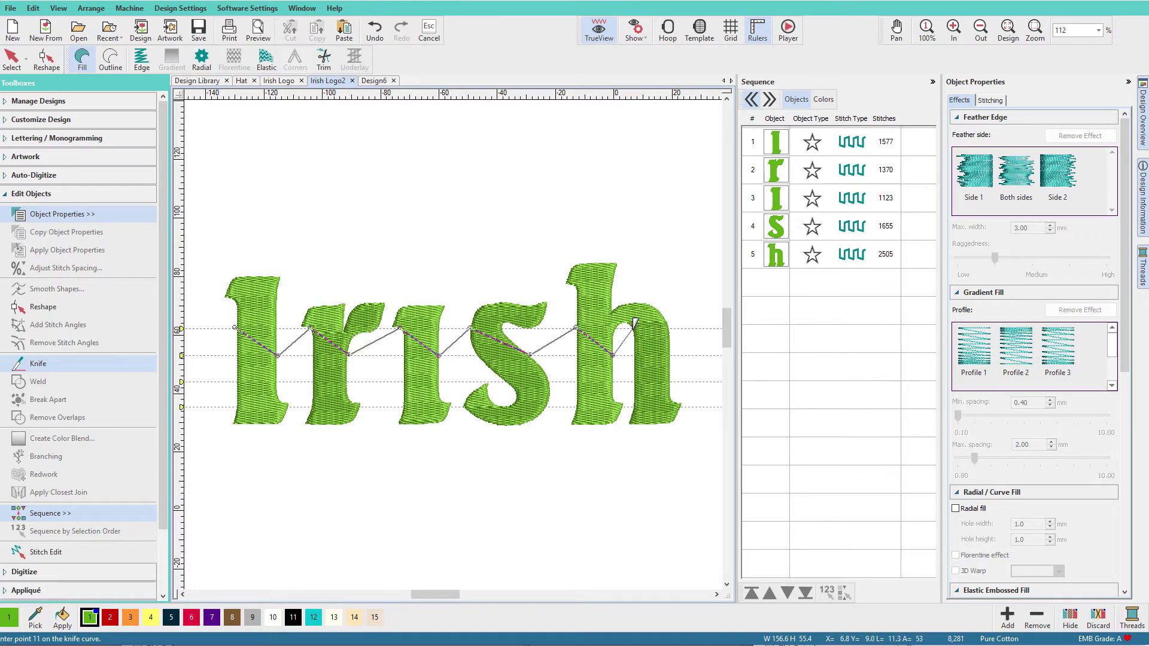
{"action": "left_click", "coordinate": [633, 327]}
{"action": "key", "text": "Return"}
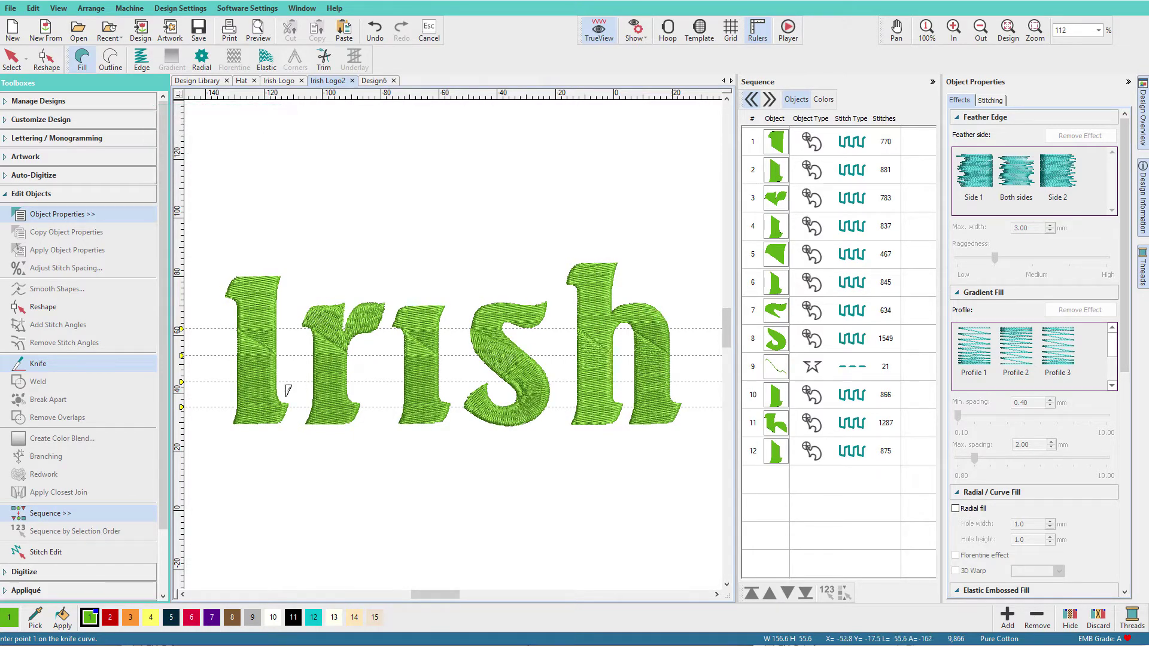
Step: Cut the letters with a second Knife zigzag sloping down across each stem between the lower two guides, and leave the Knife tool
{"action": "left_click", "coordinate": [236, 379]}
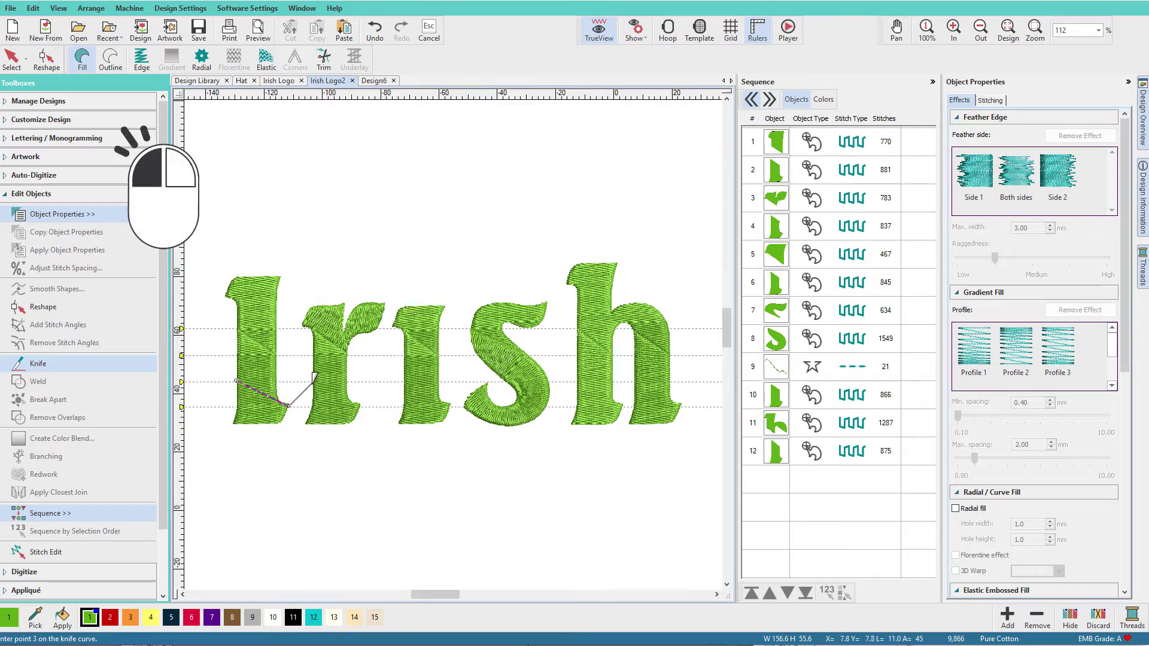
{"action": "left_click", "coordinate": [312, 380]}
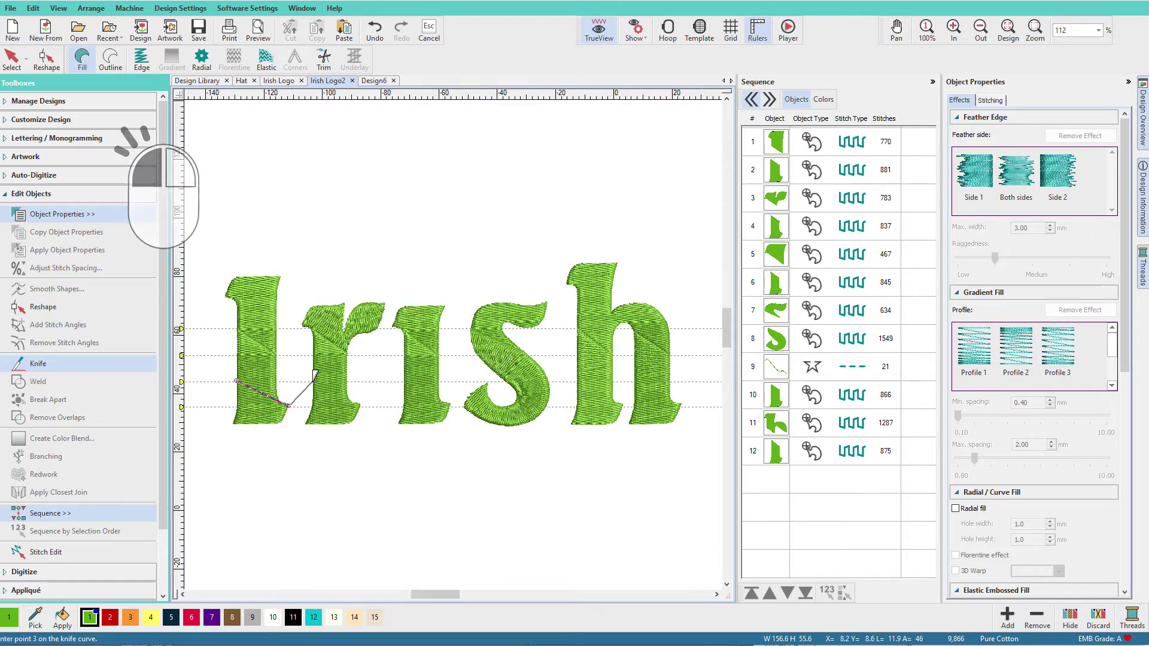
{"action": "left_click", "coordinate": [359, 405]}
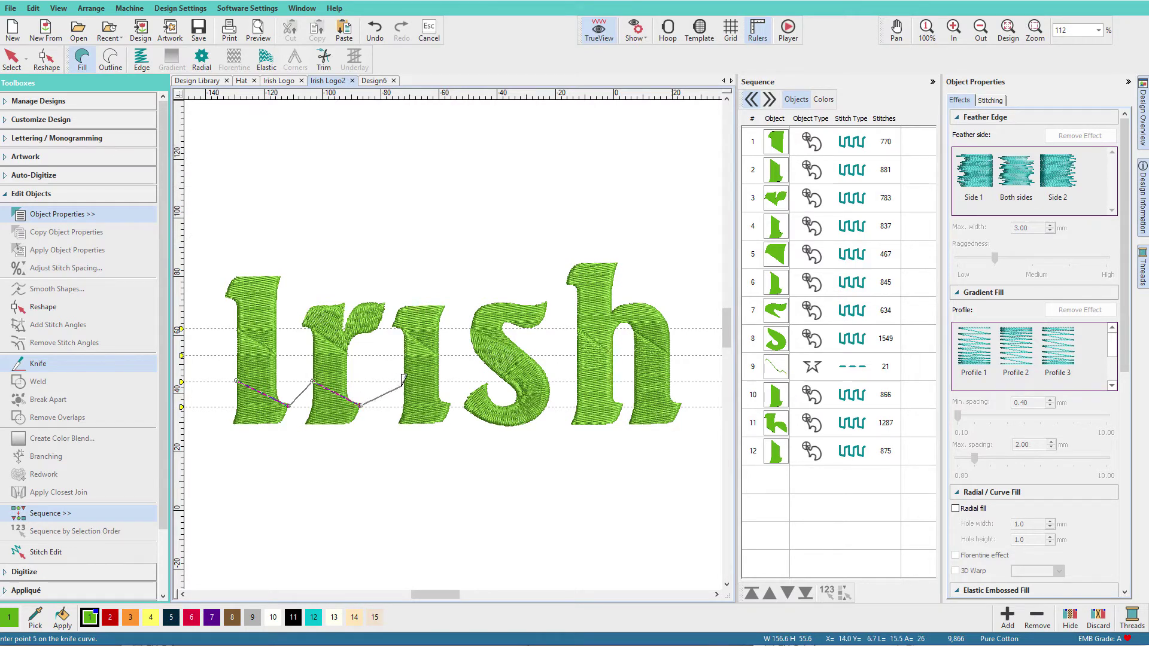
{"action": "left_click", "coordinate": [450, 407]}
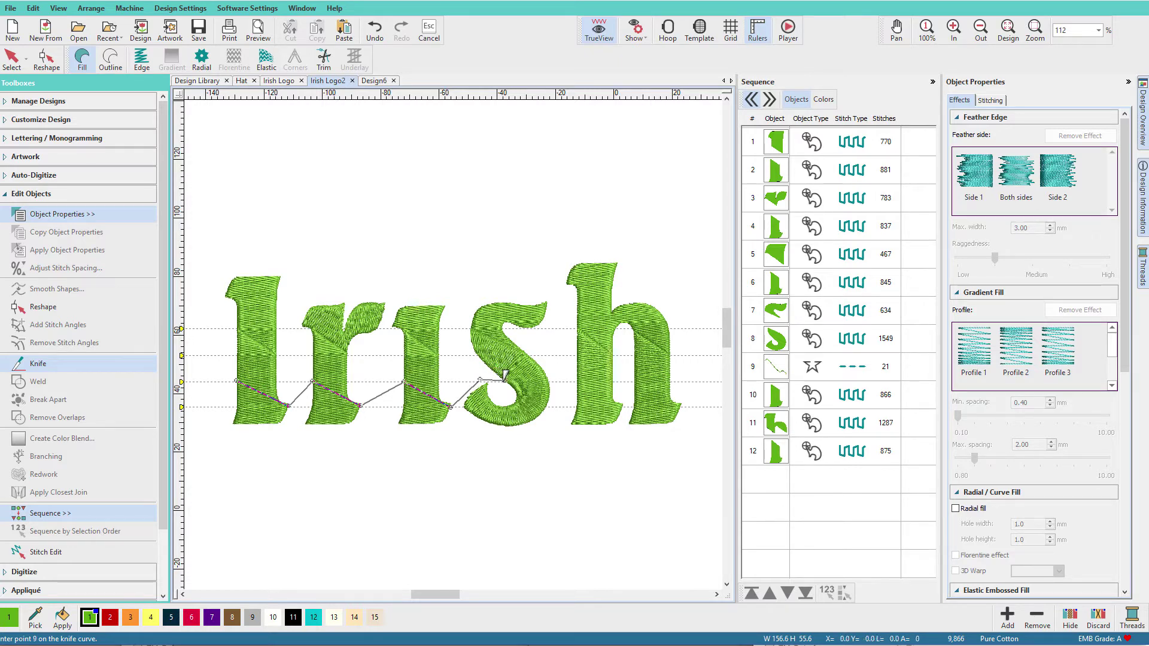
{"action": "left_click", "coordinate": [546, 408]}
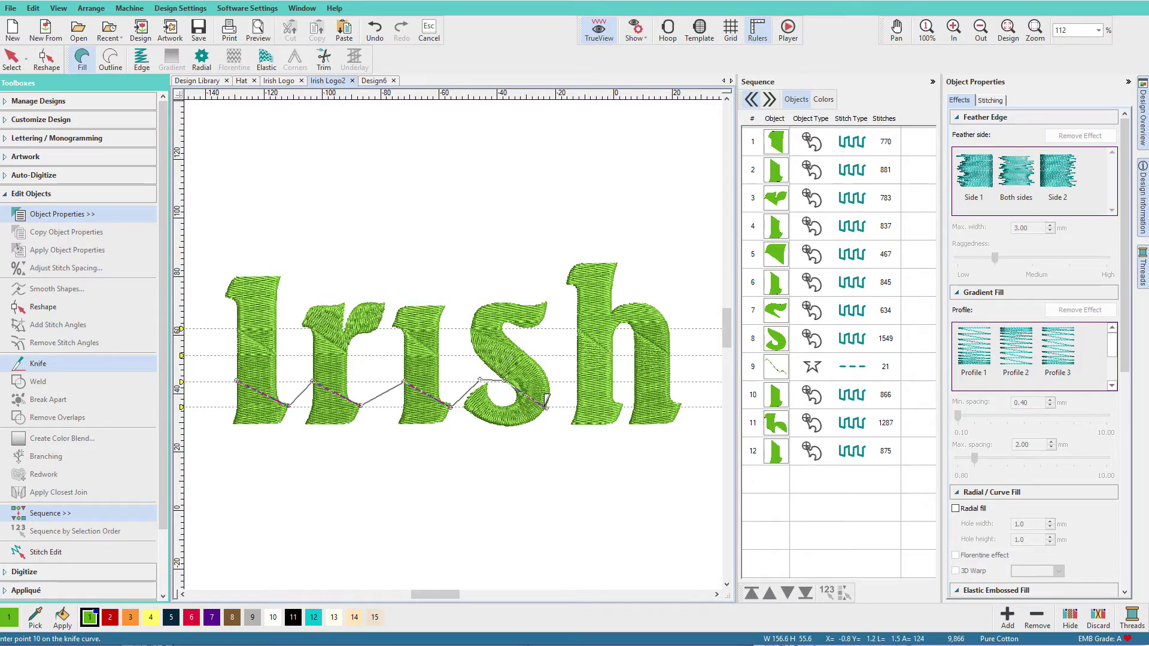
{"action": "left_click", "coordinate": [574, 380]}
{"action": "left_click", "coordinate": [634, 380]}
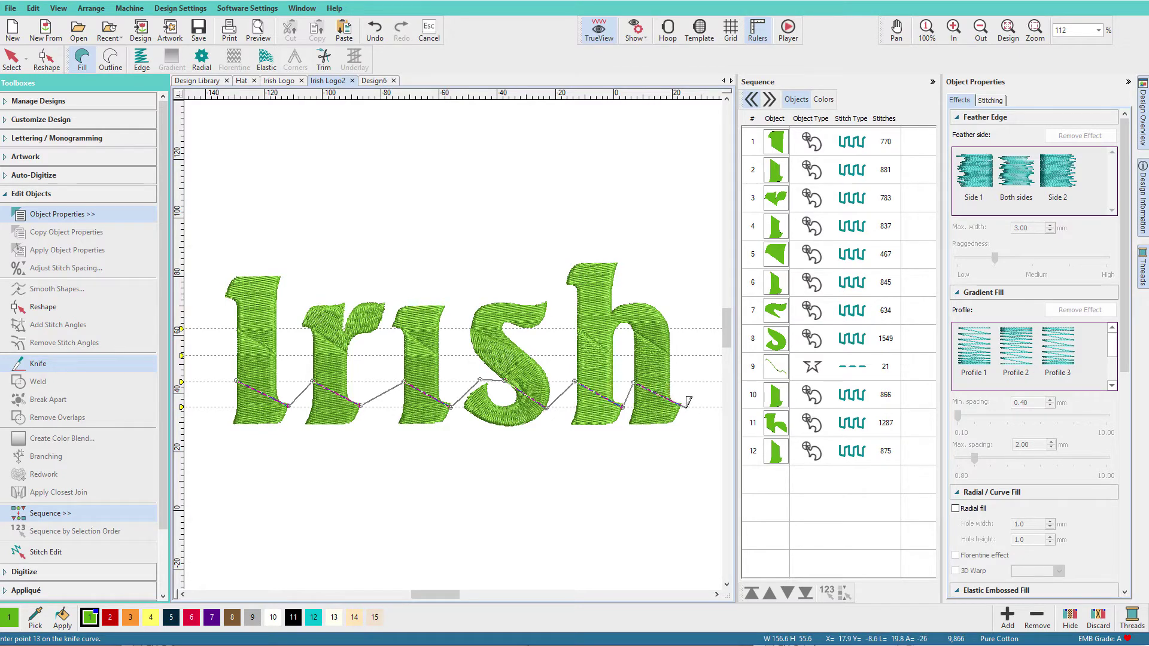
{"action": "key", "text": "Return"}
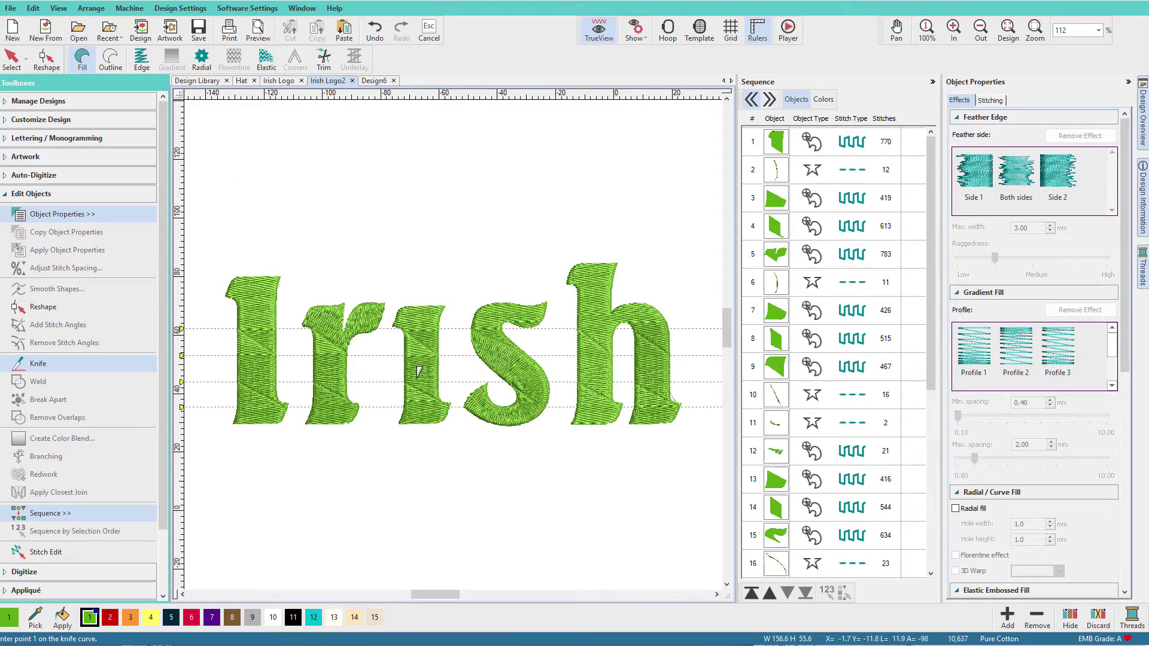
{"action": "key", "text": "Escape"}
{"action": "key", "text": "Escape"}
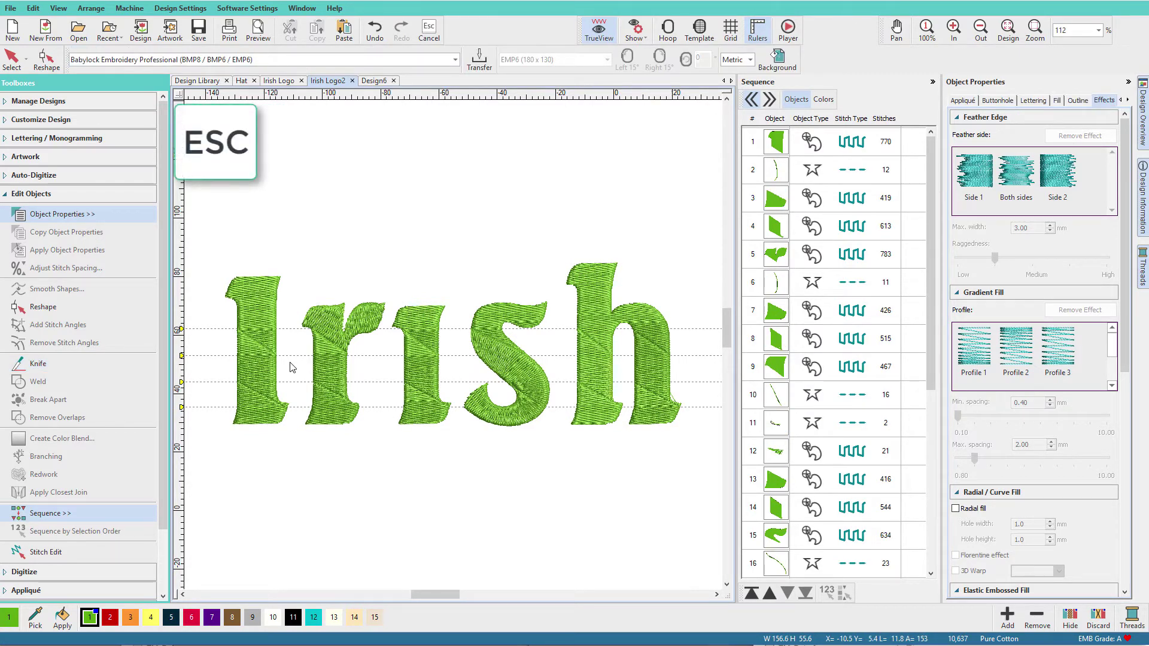
Step: Remove the stitch angles from all letter pieces and set their stitch angle to 0°
{"action": "key", "text": "ctrl+a"}
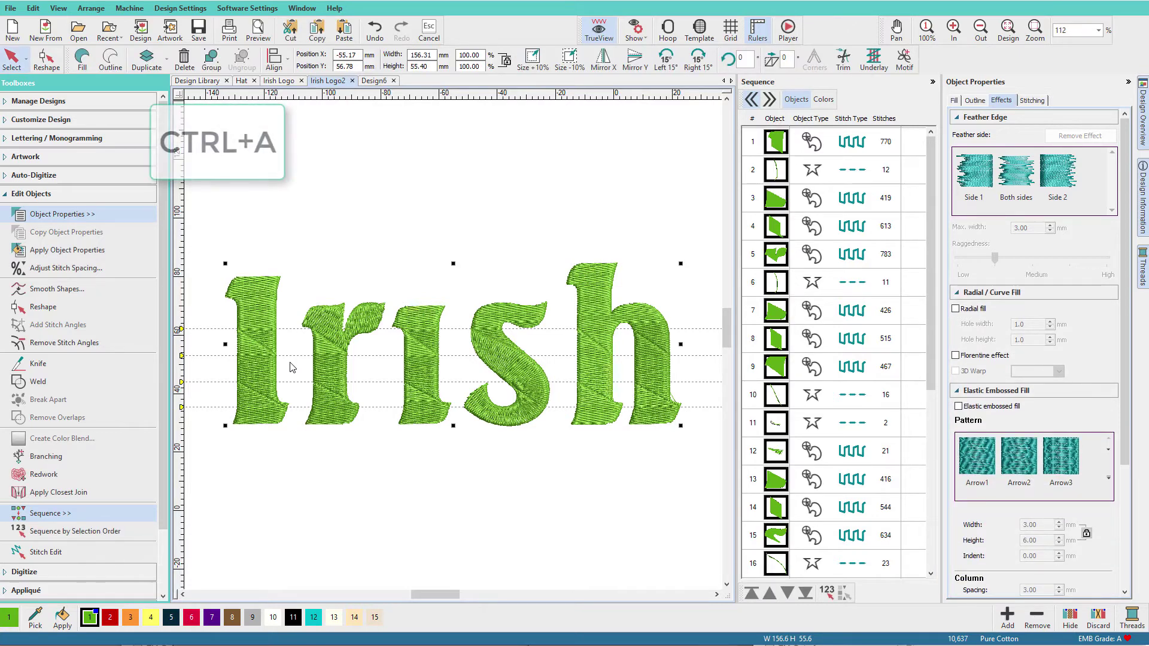
{"action": "left_click", "coordinate": [53, 346]}
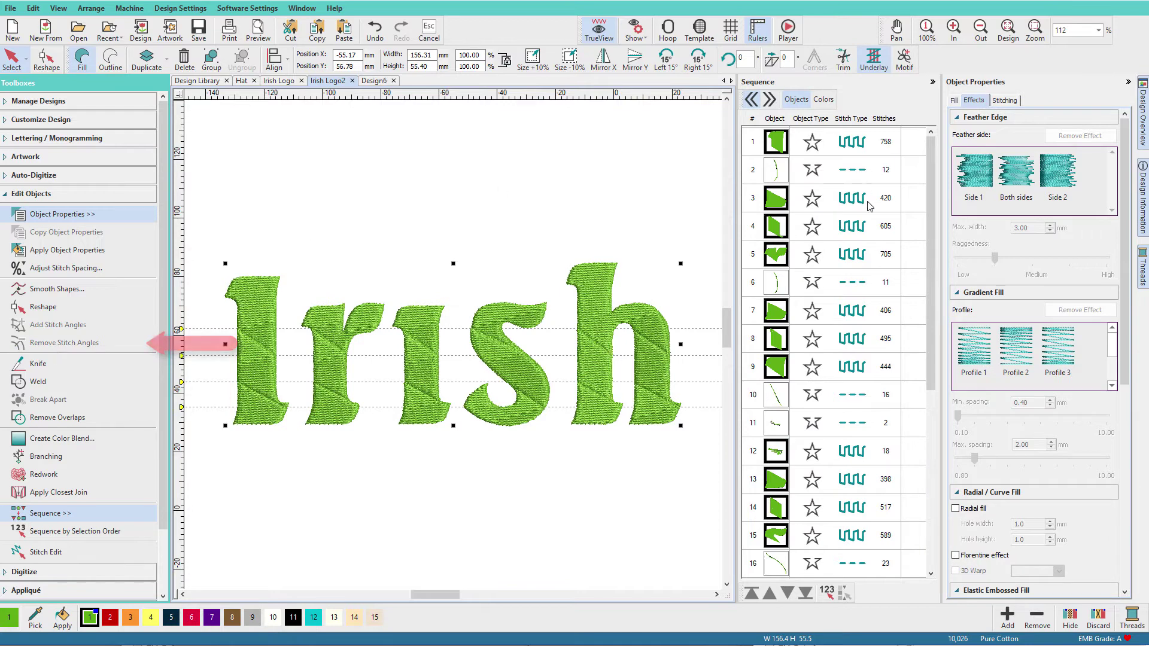
{"action": "left_click", "coordinate": [1005, 100]}
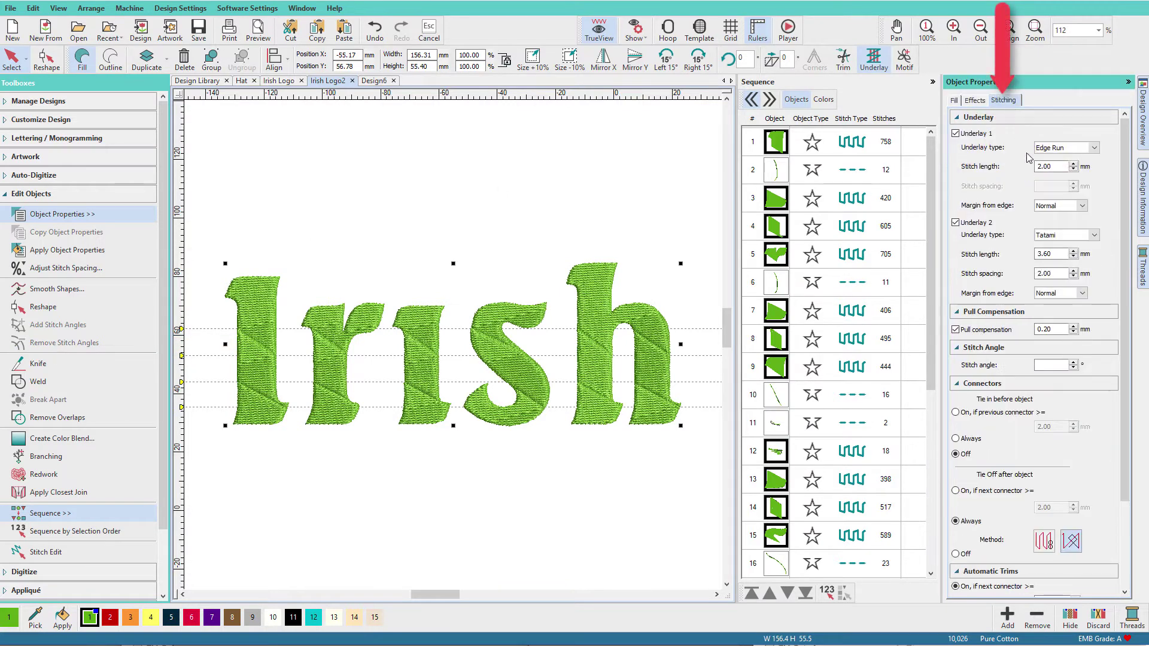
{"action": "left_click", "coordinate": [1056, 364]}
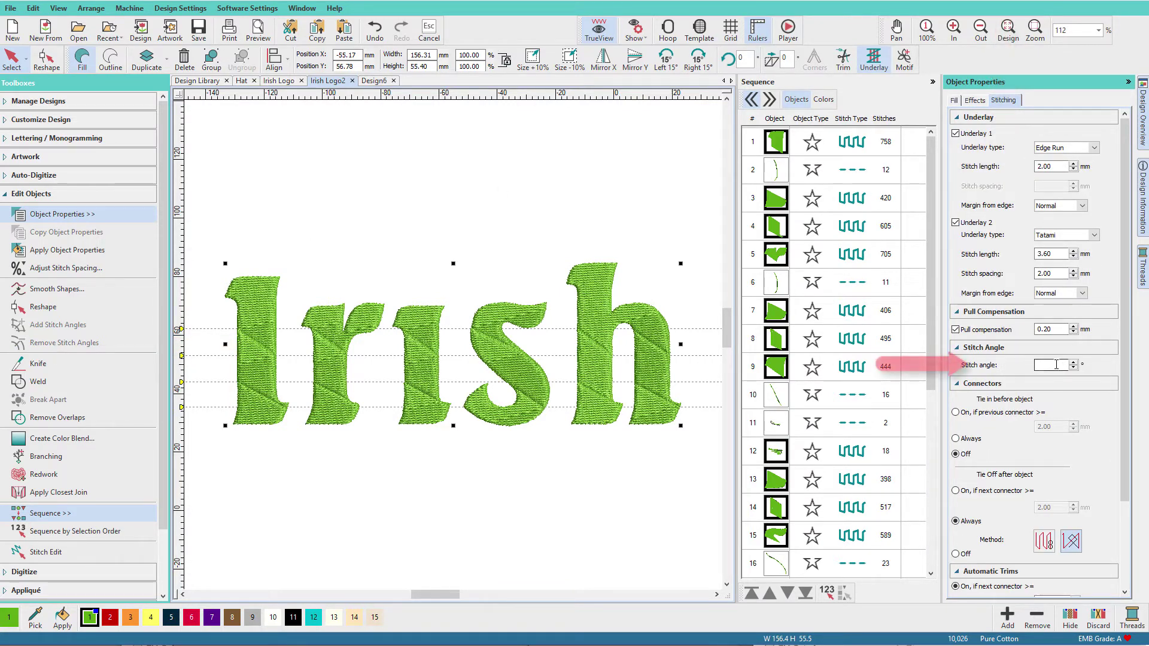
{"action": "type", "text": "0"}
{"action": "key", "text": "Return"}
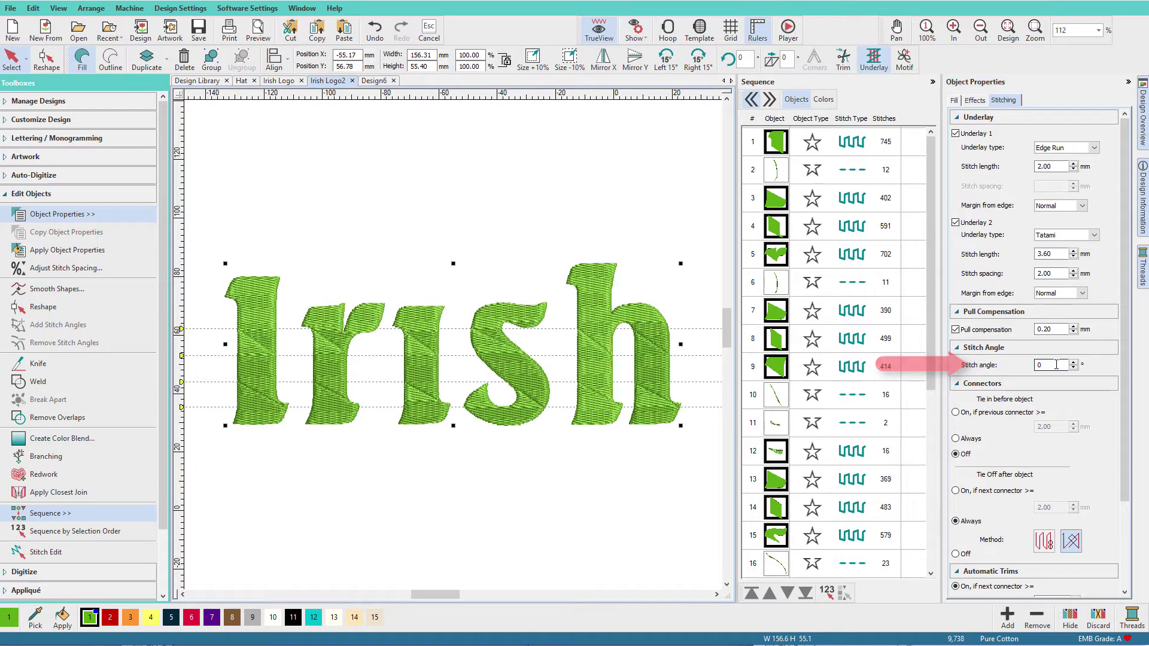
{"action": "left_click", "coordinate": [199, 244]}
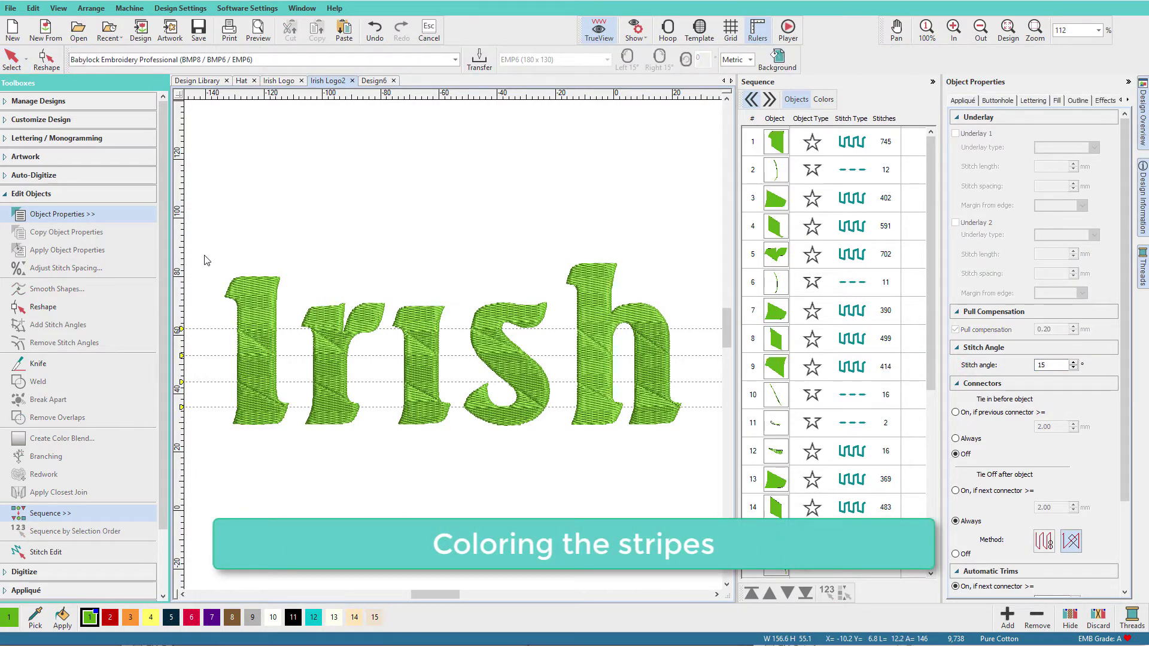
Step: Recolor the upper section of every letter orange with color 3
{"action": "left_click_drag", "start_coordinate": [205, 250], "coordinate": [700, 374]}
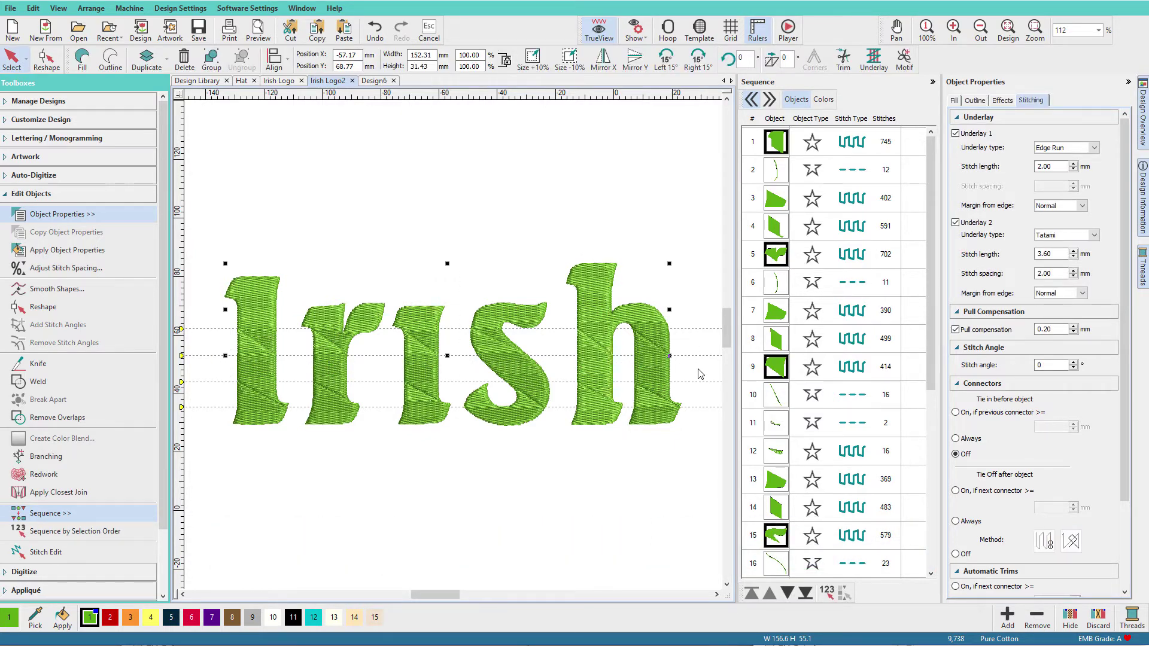
{"action": "left_click", "coordinate": [131, 617]}
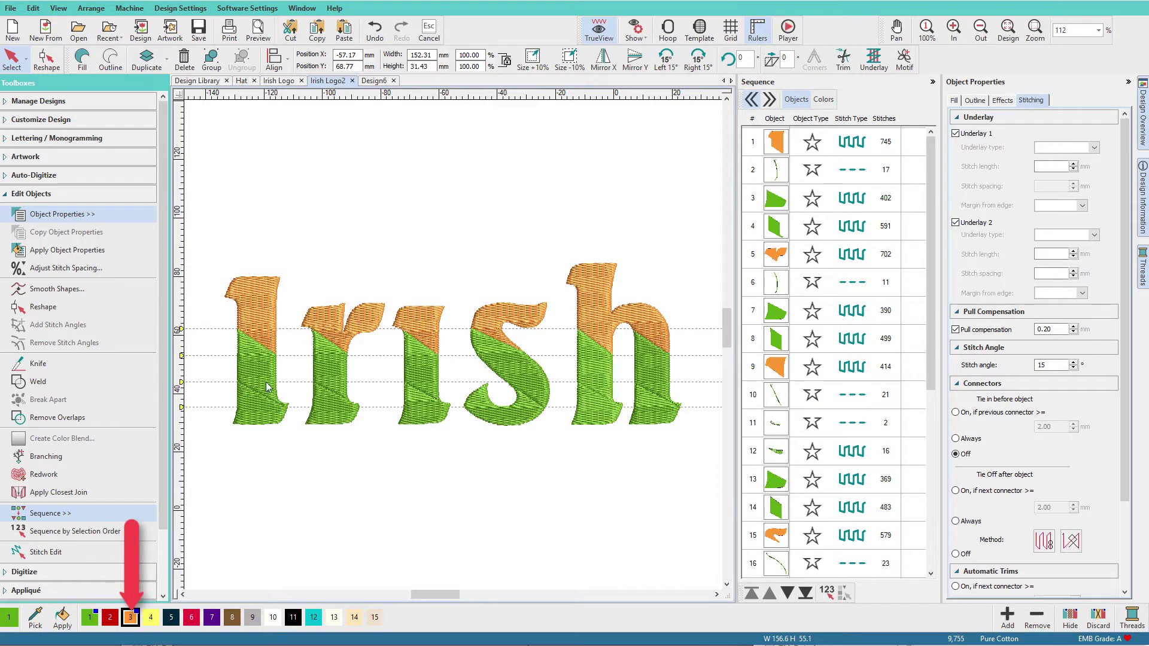
{"action": "key", "text": "Escape"}
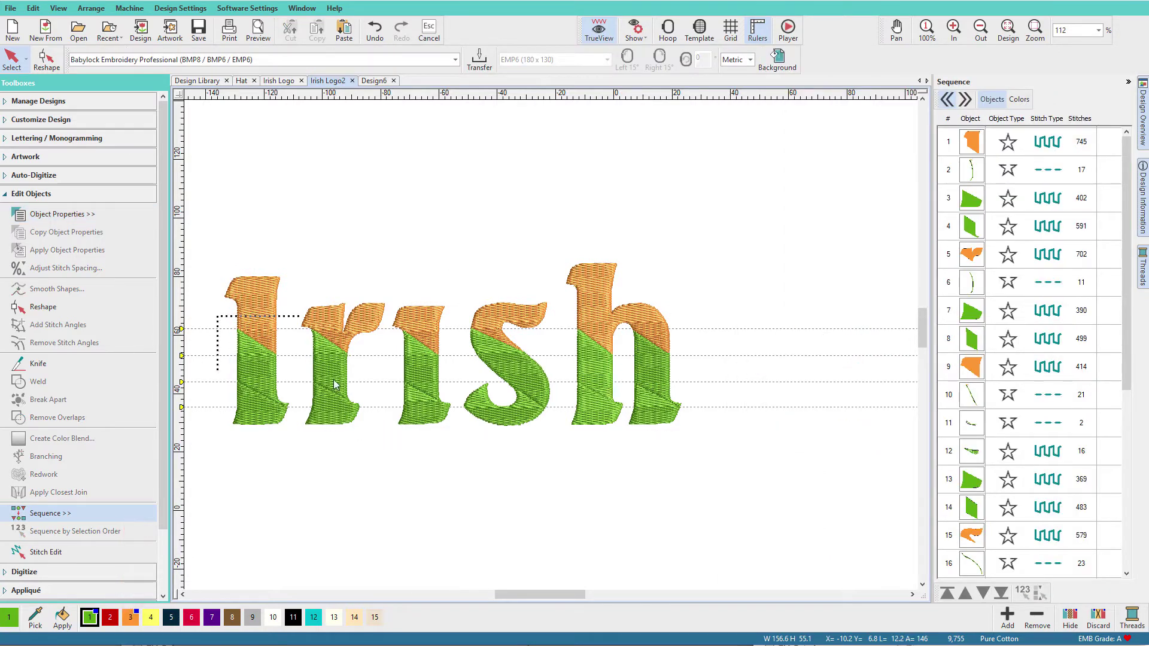
Step: Recolor the middle stripe of every letter white with color 10
{"action": "left_click_drag", "start_coordinate": [650, 423], "coordinate": [692, 411]}
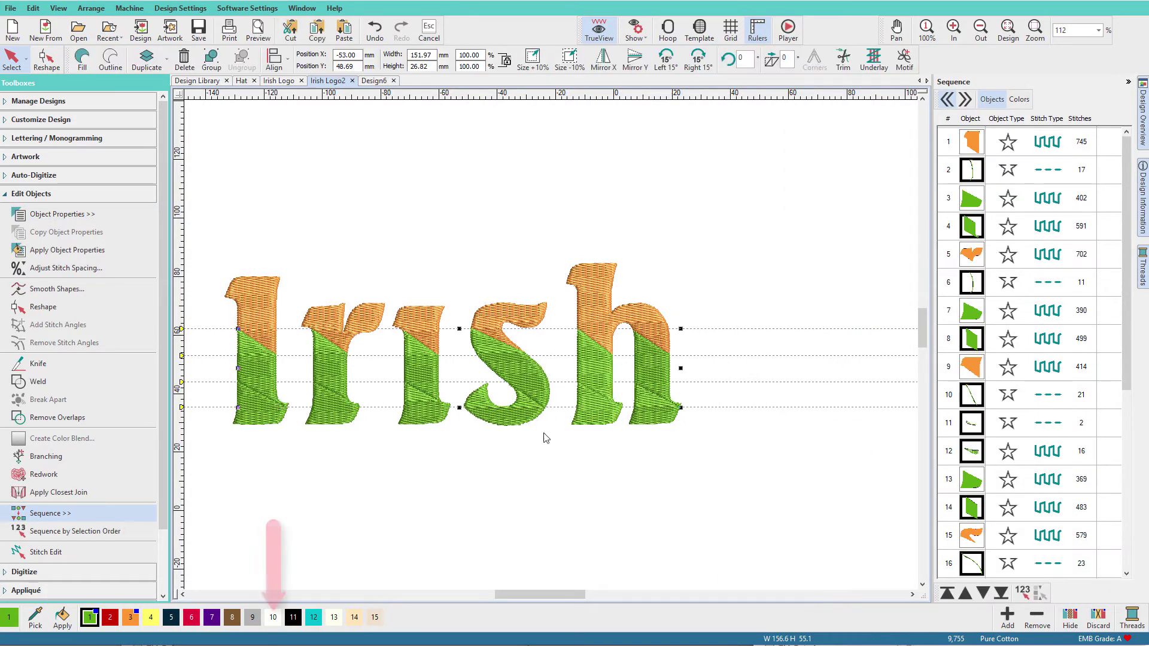
{"action": "left_click", "coordinate": [273, 619]}
{"action": "key", "text": "Escape"}
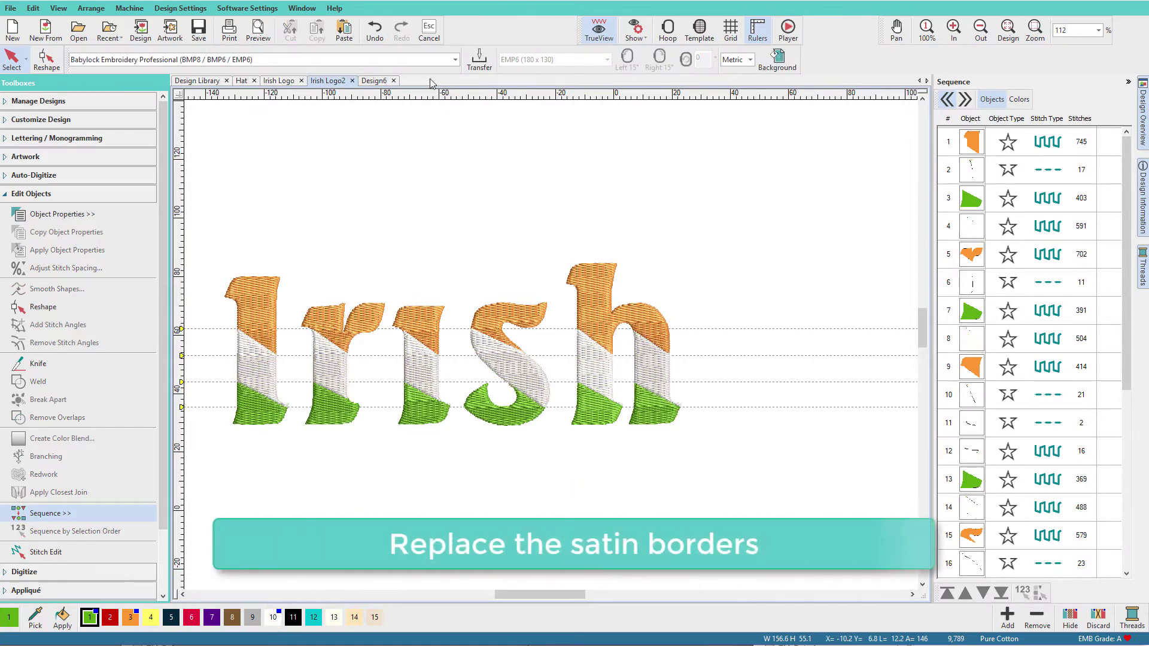
Step: Copy the satin letter outlines from Design6 into Irish Logo2 and recolor them green with color 1
{"action": "left_click", "coordinate": [380, 82]}
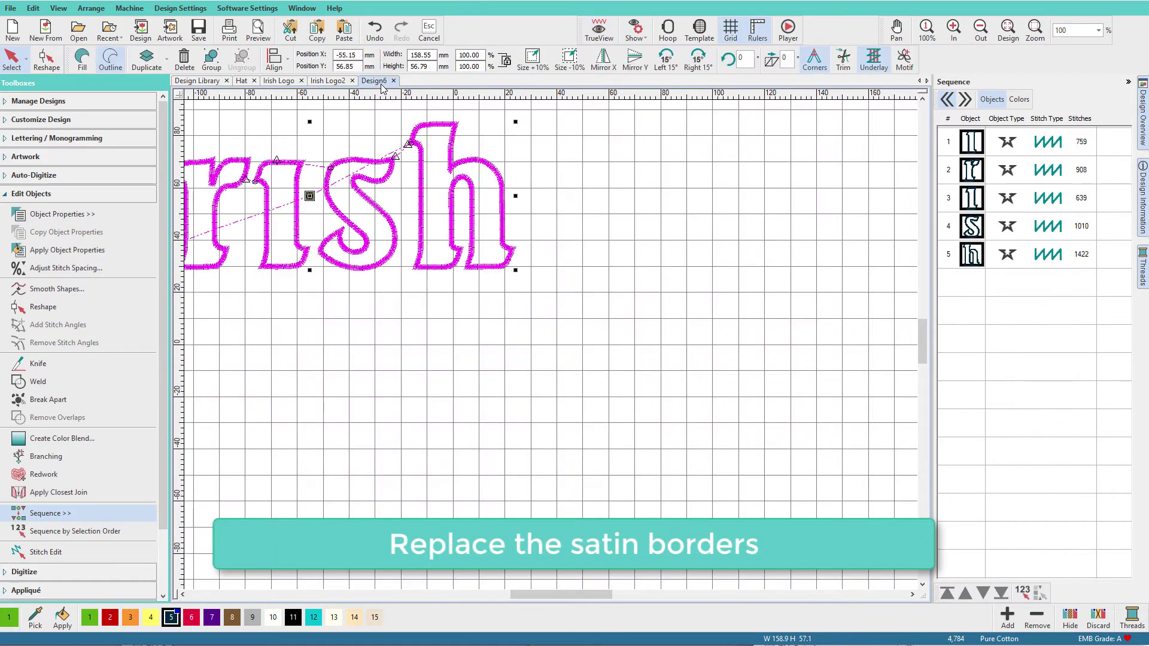
{"action": "key", "text": "ctrl+c"}
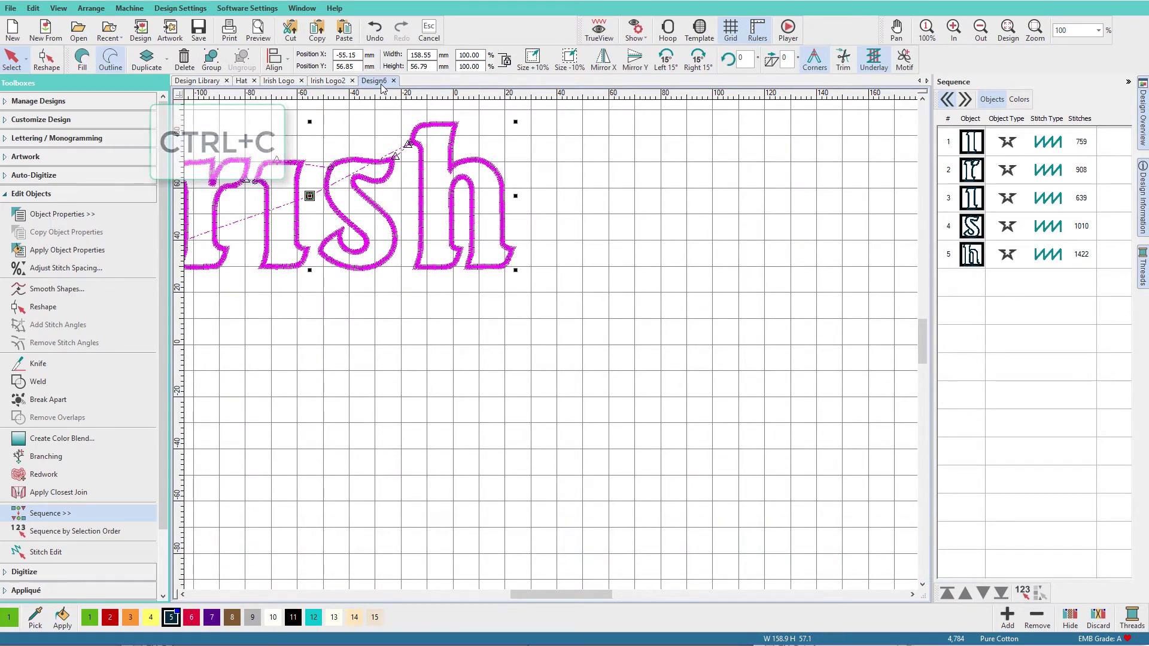
{"action": "left_click", "coordinate": [337, 81]}
{"action": "key", "text": "ctrl+v"}
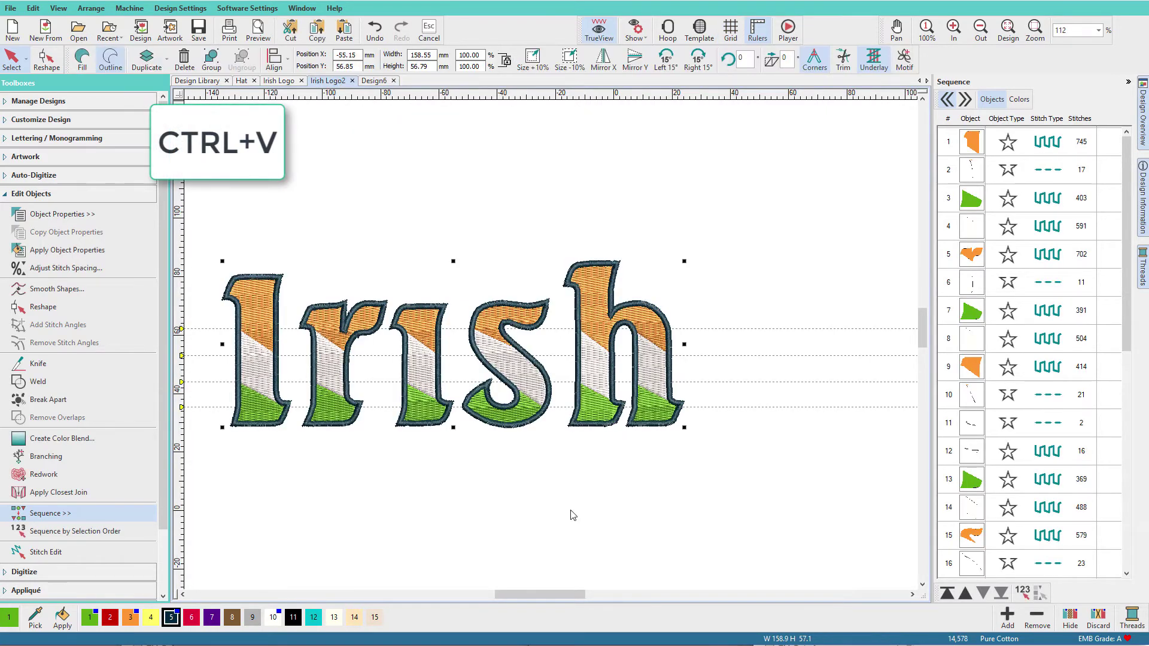
{"action": "left_click", "coordinate": [89, 617]}
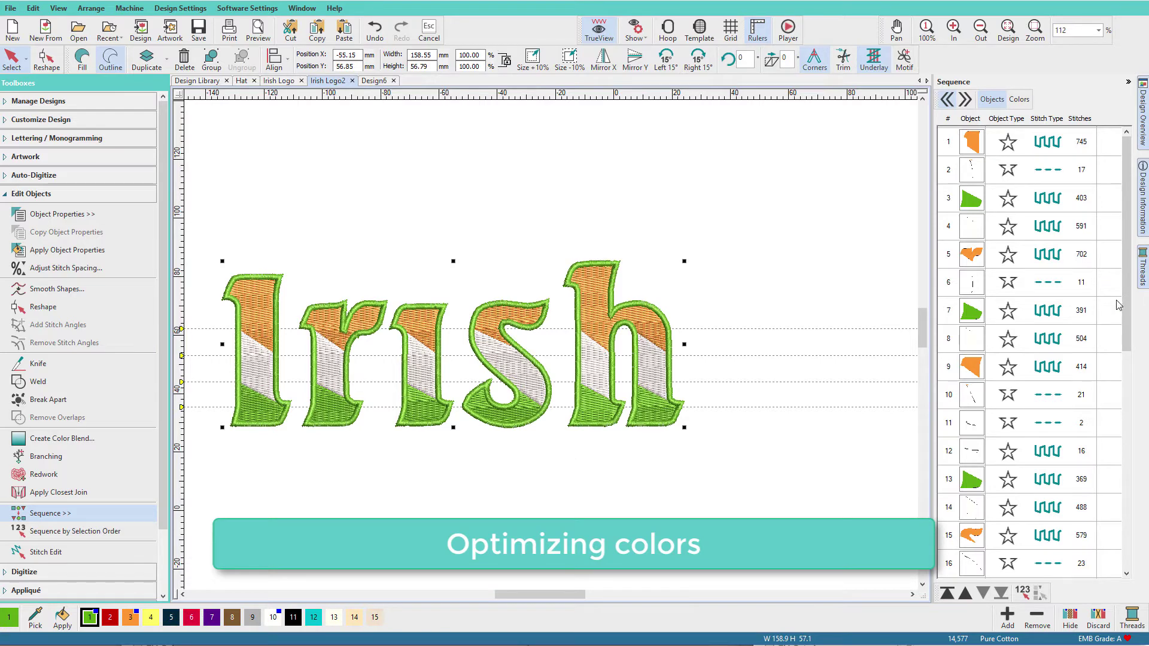
{"action": "key", "text": "Escape"}
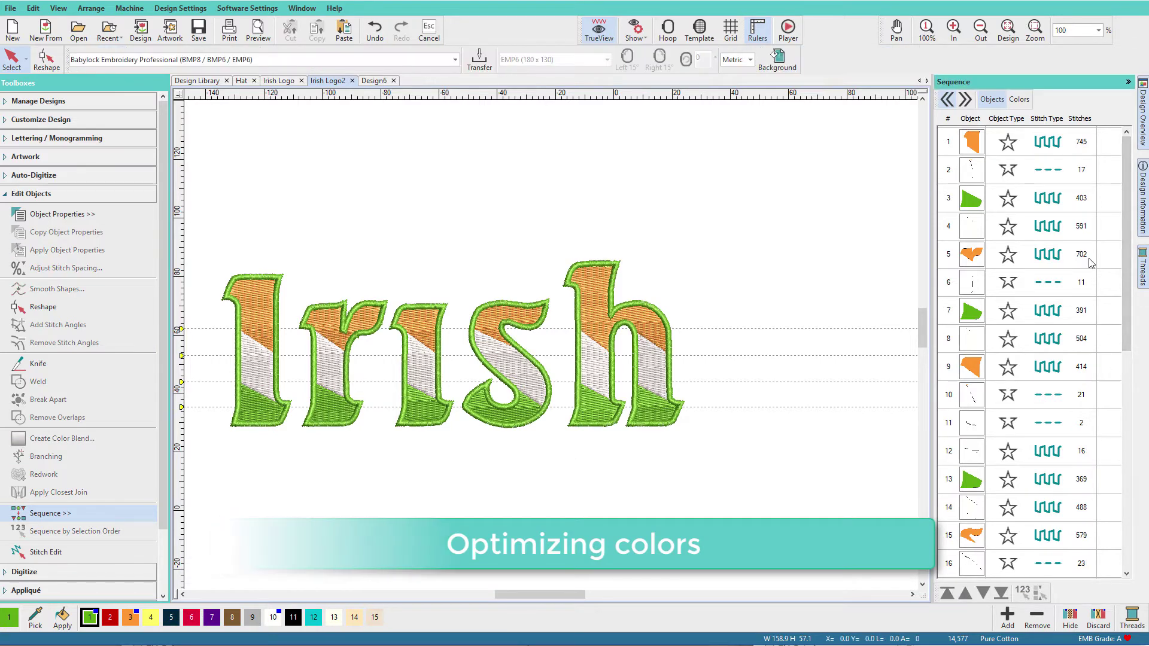
Step: Resequence all objects in the design by color, in the order orange, white, green
{"action": "left_click", "coordinate": [1018, 99]}
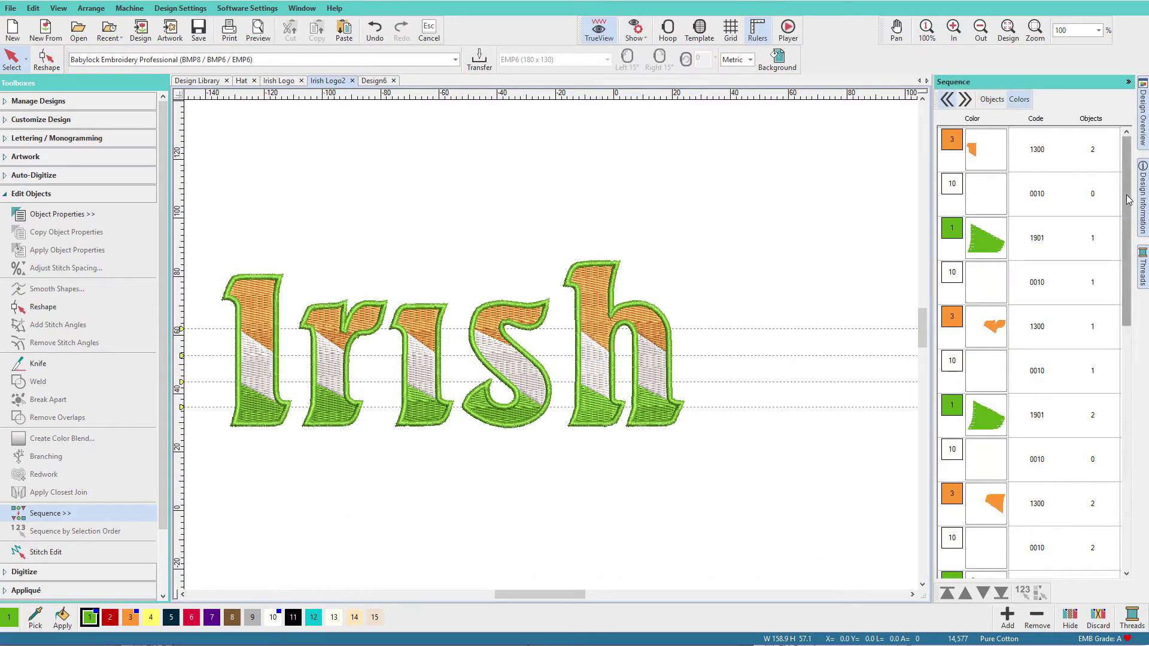
{"action": "left_click_drag", "start_coordinate": [1126, 223], "coordinate": [1135, 189]}
{"action": "left_click", "coordinate": [992, 99]}
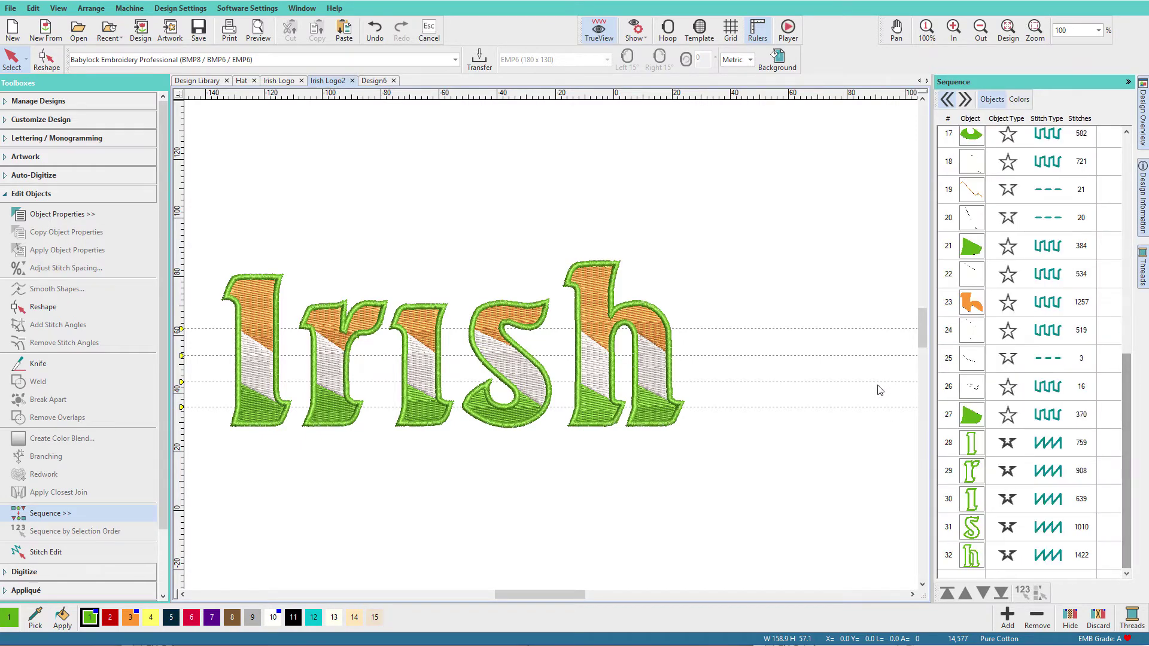
{"action": "key", "text": "ctrl+a"}
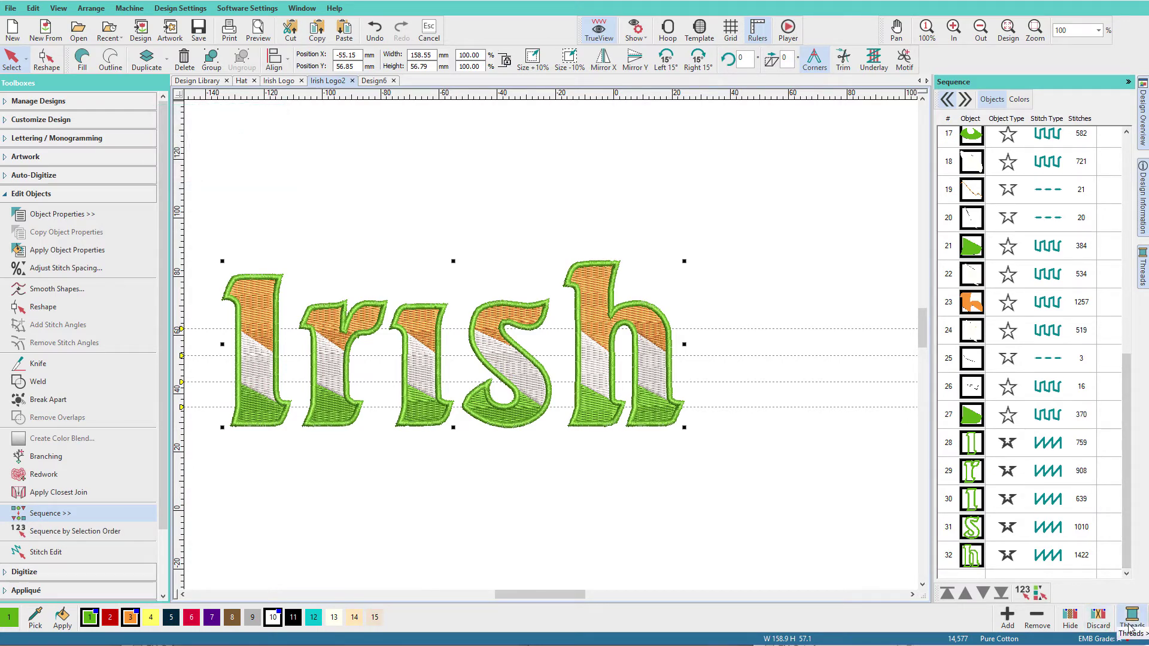
{"action": "left_click", "coordinate": [1042, 595]}
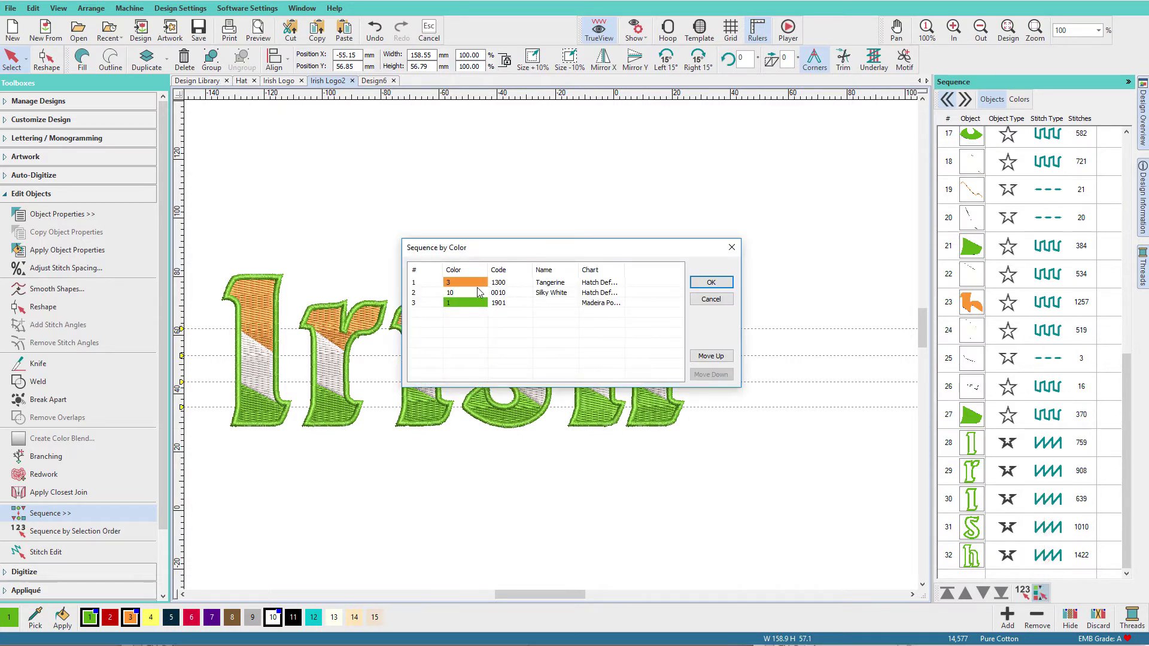
{"action": "left_click", "coordinate": [717, 283]}
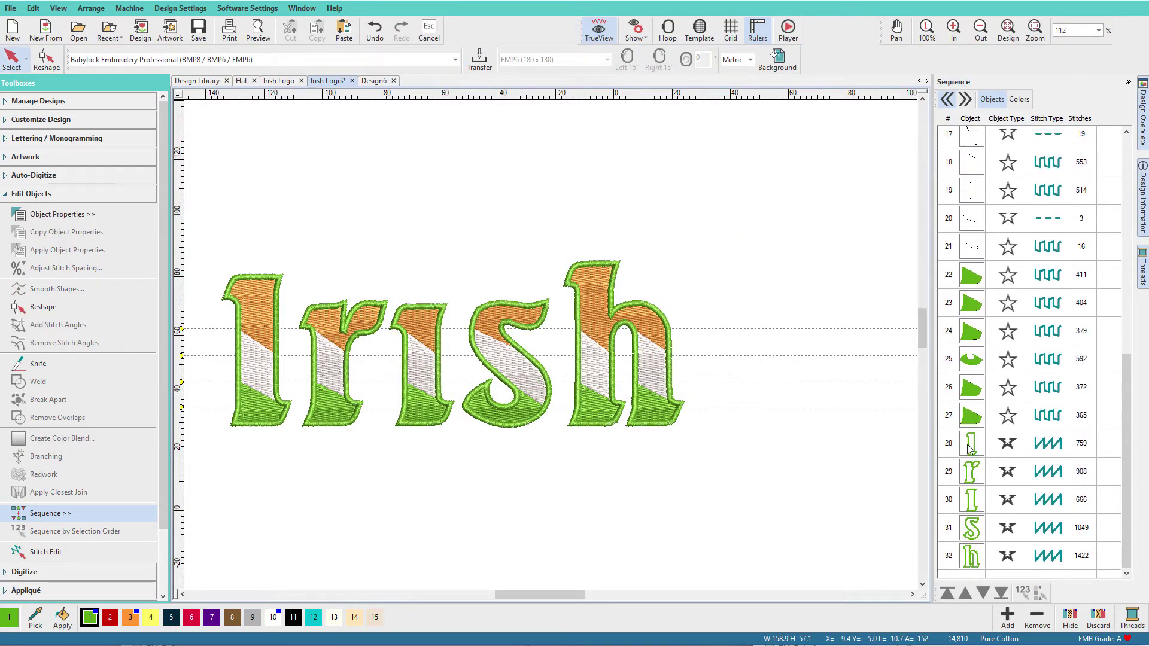
Step: Reorder the satin outlines of I, r, i and s so each stitches directly after its letter's green section, and save the design
{"action": "left_click", "coordinate": [971, 448]}
{"action": "left_click_drag", "start_coordinate": [973, 298], "coordinate": [973, 299]}
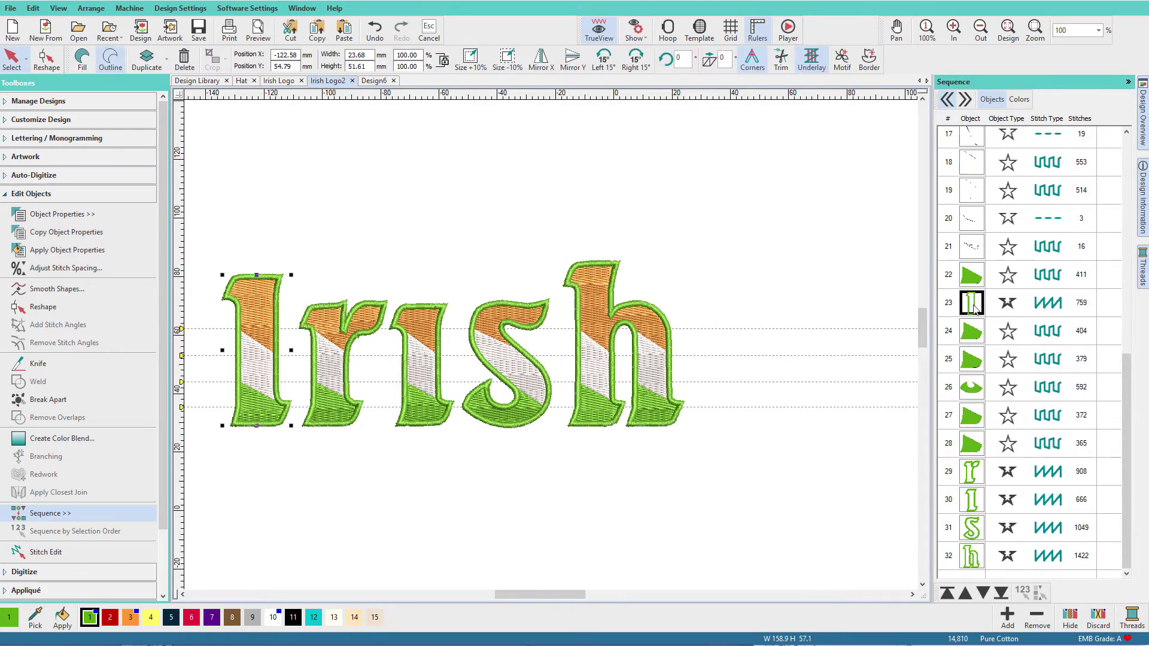
{"action": "left_click", "coordinate": [975, 473]}
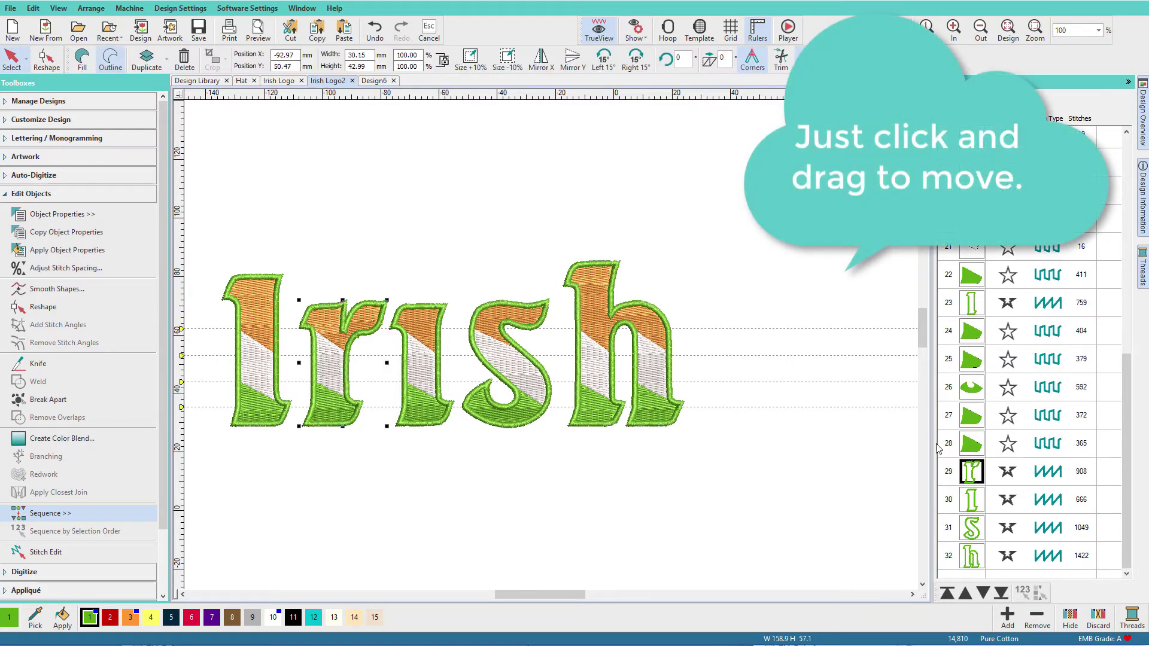
{"action": "left_click", "coordinate": [977, 339]}
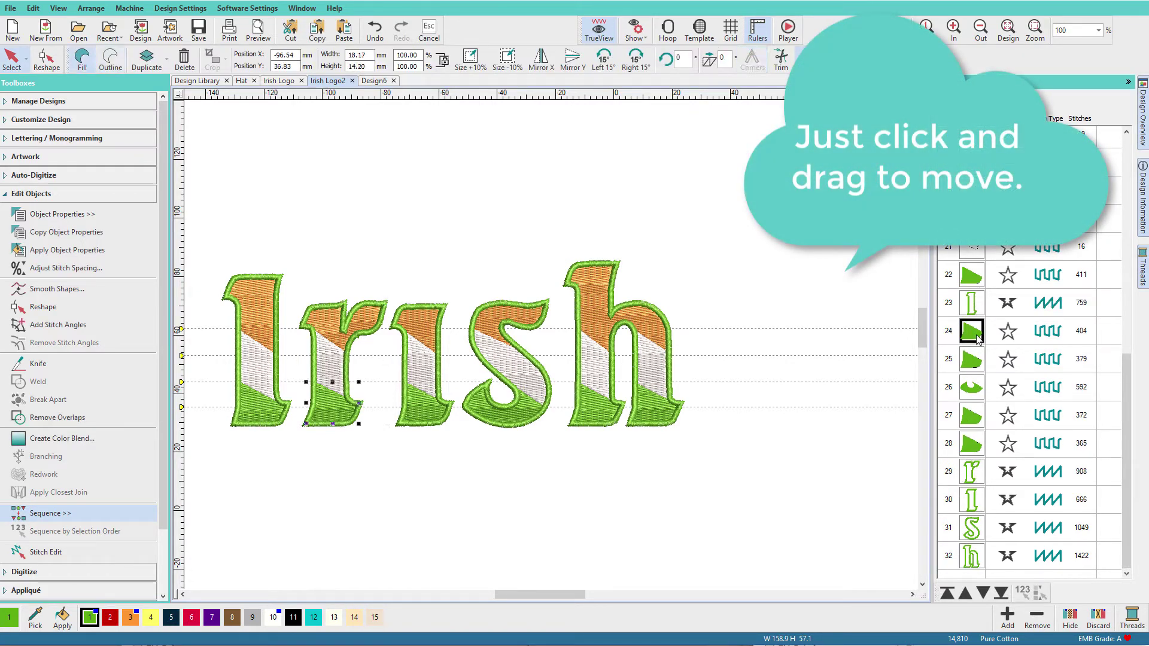
{"action": "left_click", "coordinate": [979, 460]}
{"action": "left_click_drag", "start_coordinate": [976, 363], "coordinate": [976, 364]}
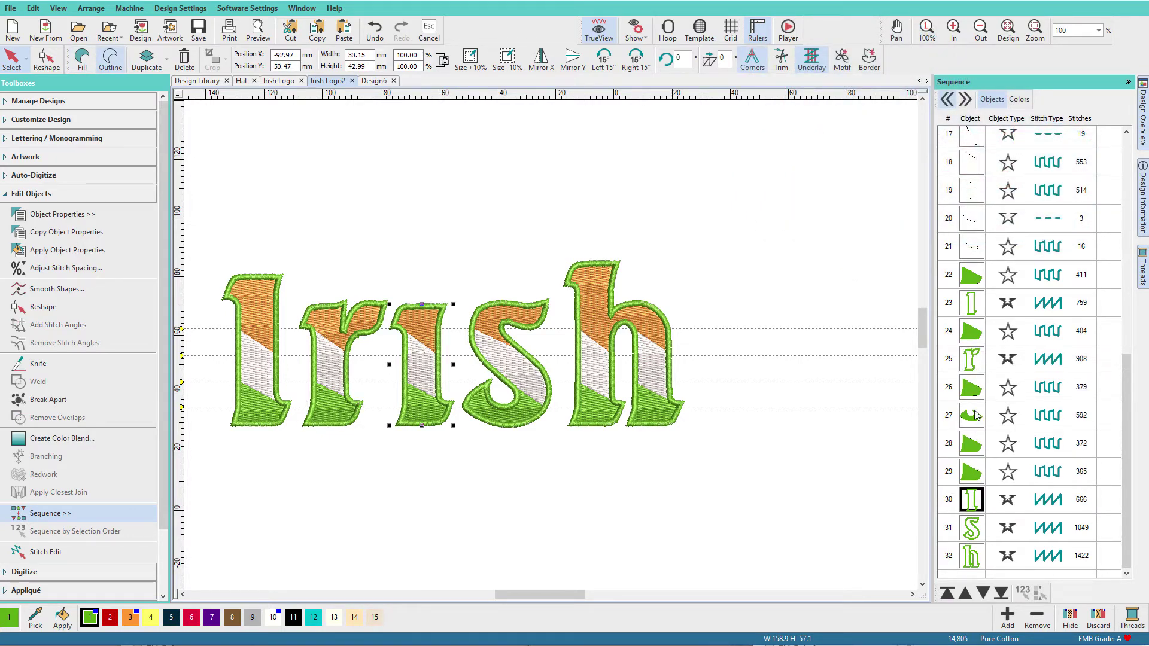
{"action": "left_click_drag", "start_coordinate": [974, 414], "coordinate": [974, 414]}
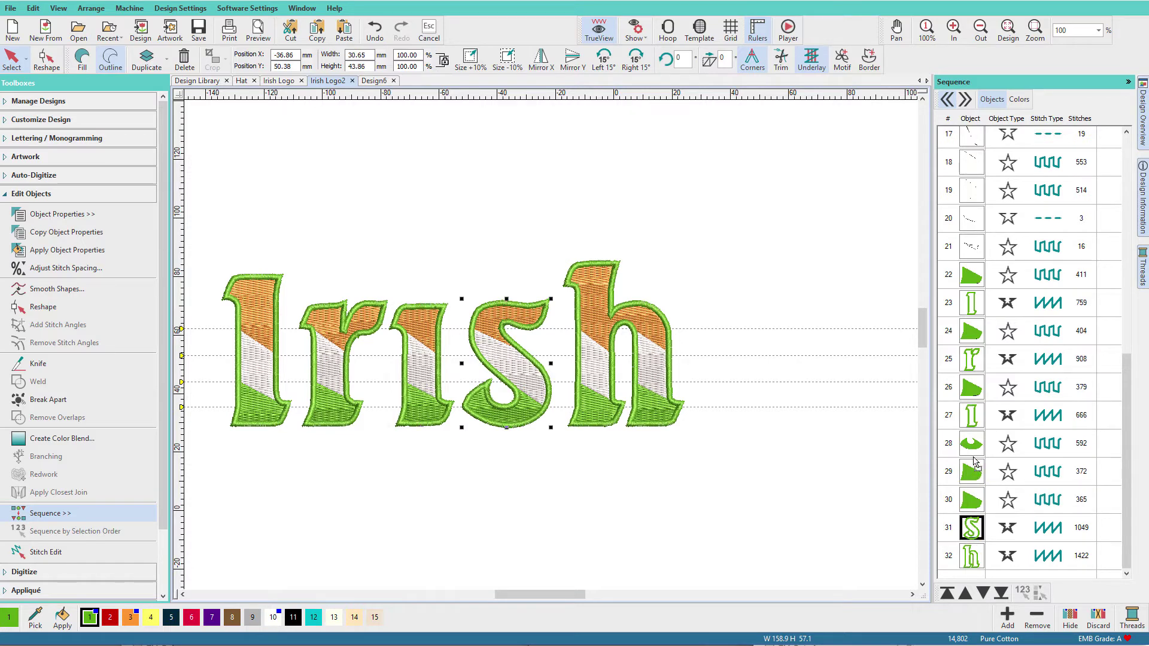
{"action": "left_click_drag", "start_coordinate": [972, 458], "coordinate": [972, 459]}
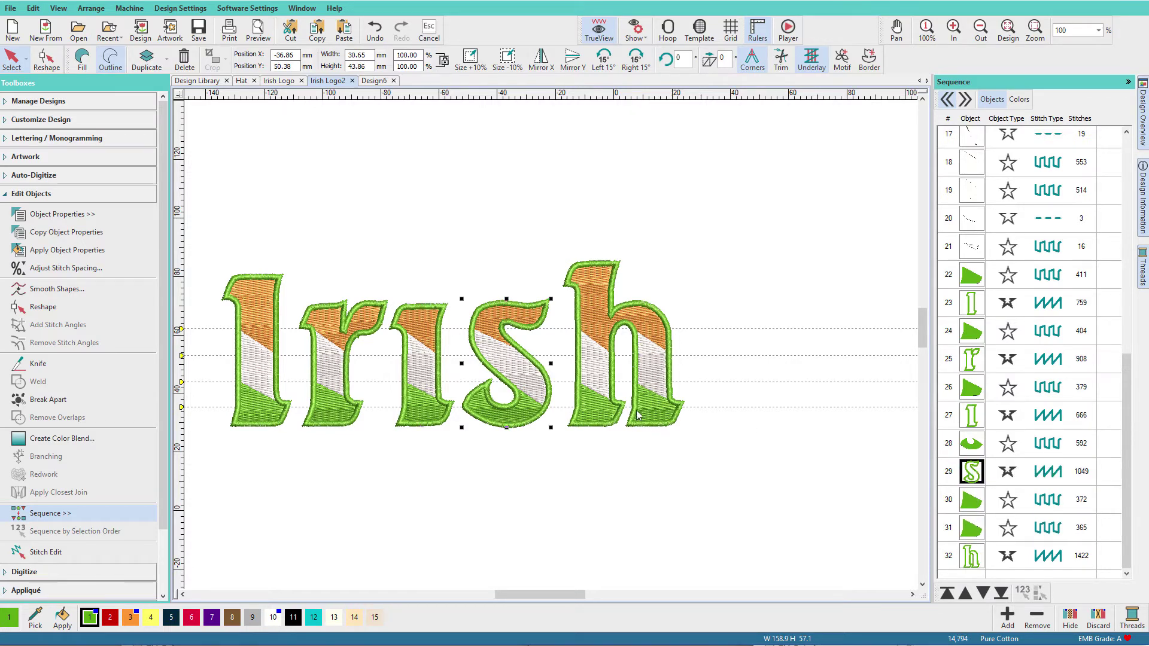
{"action": "left_click", "coordinate": [752, 492]}
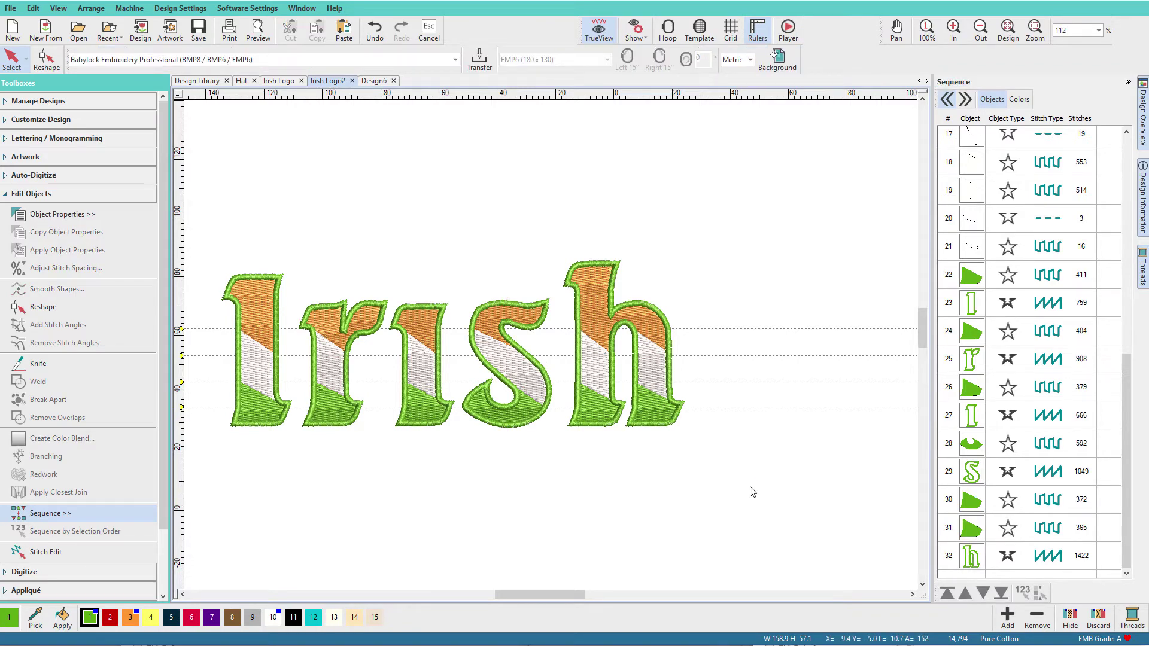
{"action": "key", "text": "ctrl+s"}
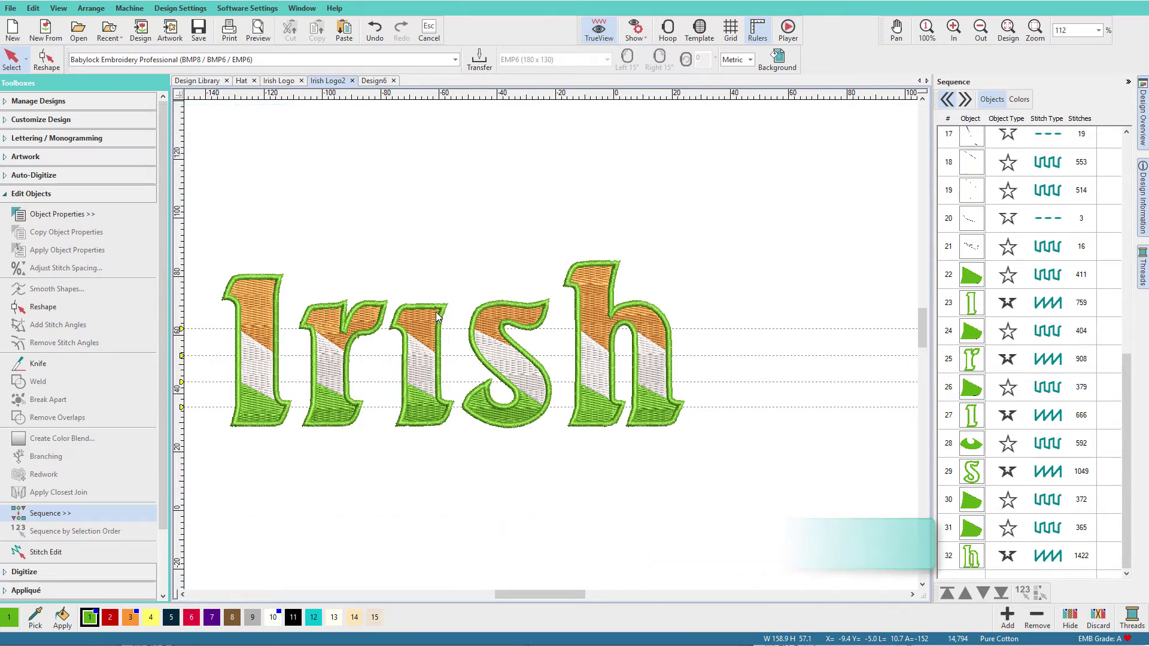
Step: Add the shamrock motif M053a from the 01Monogram Ornament set as a monogram ornament in position 5
{"action": "left_click", "coordinate": [3, 193]}
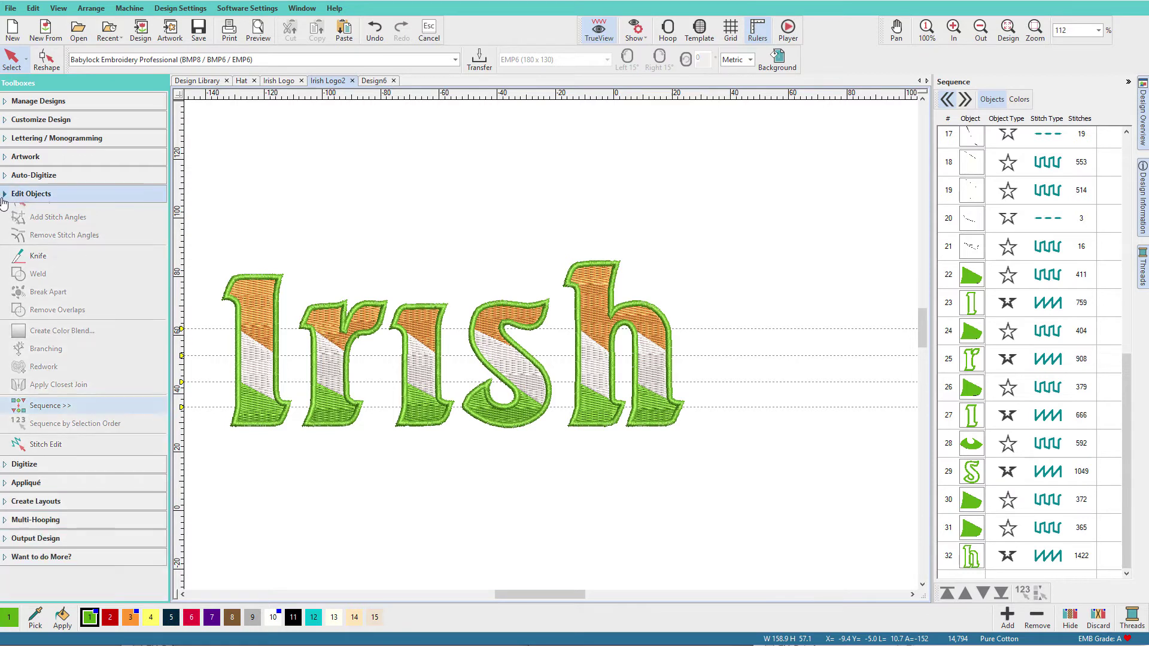
{"action": "left_click", "coordinate": [3, 142]}
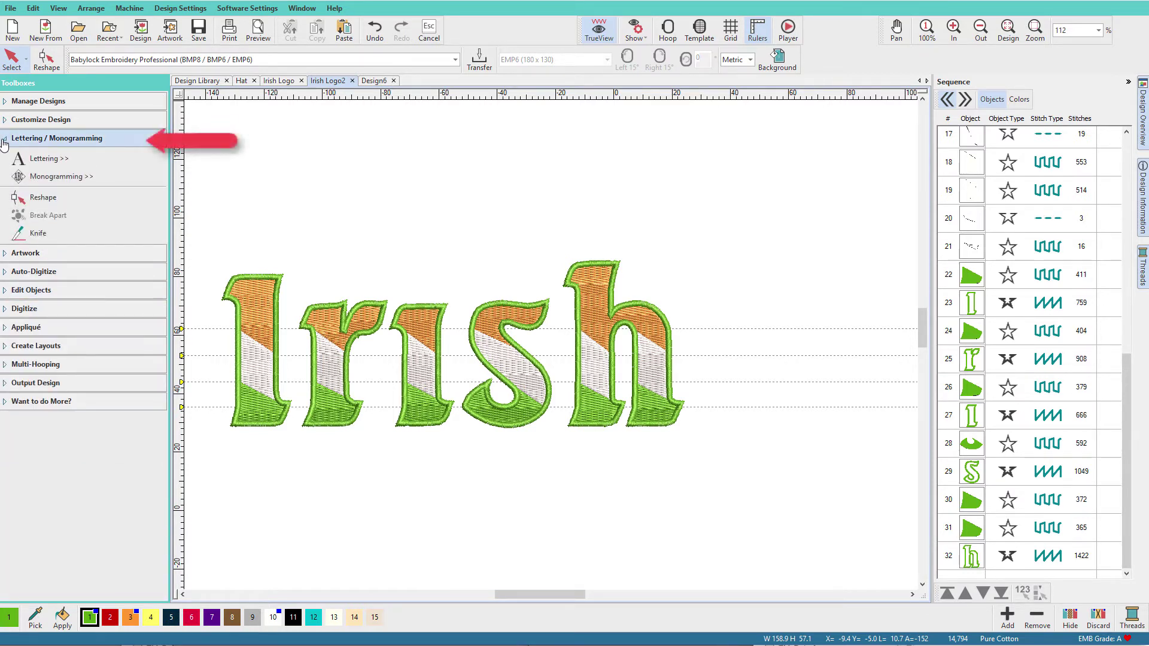
{"action": "left_click", "coordinate": [43, 177]}
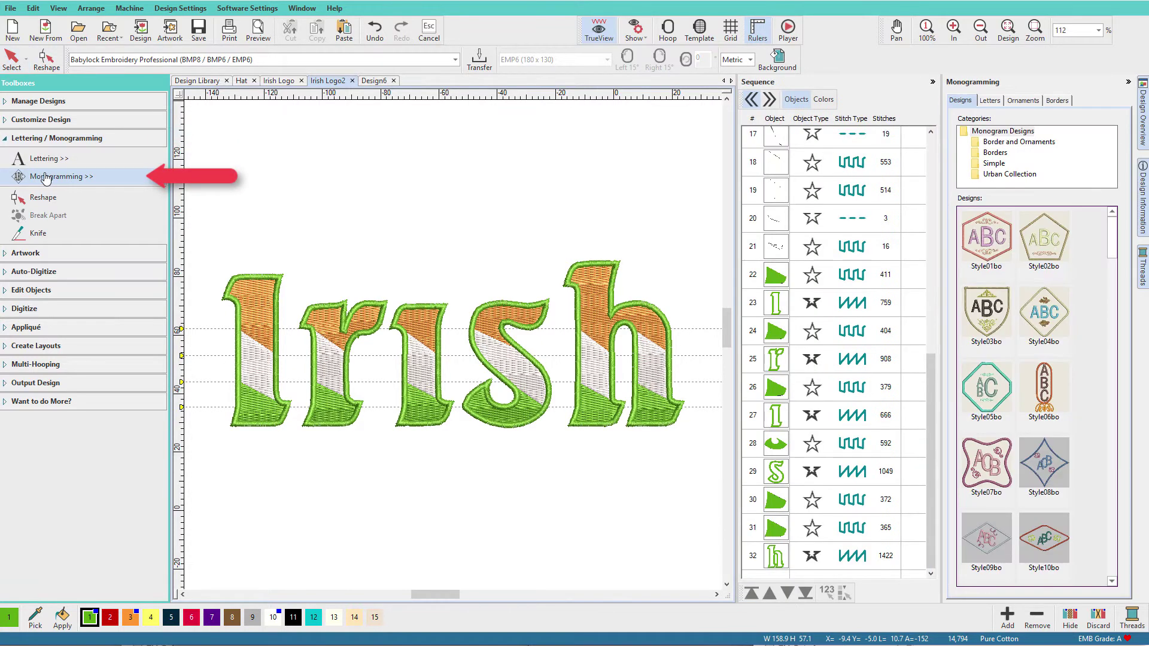
{"action": "left_click", "coordinate": [1018, 101]}
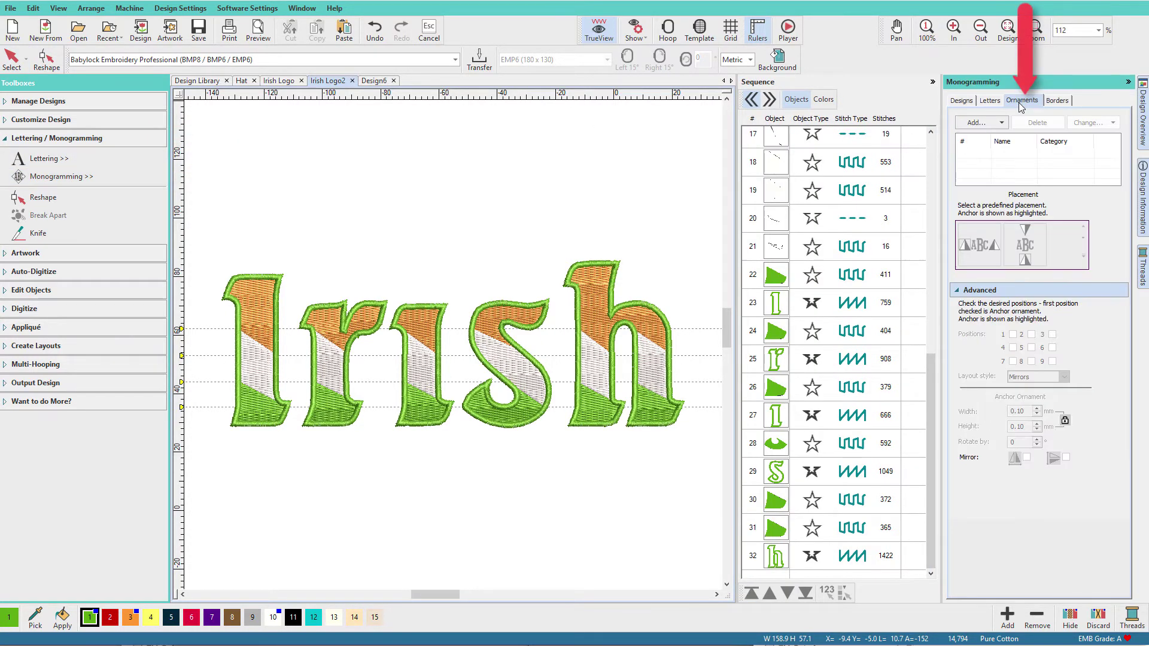
{"action": "left_click", "coordinate": [980, 124]}
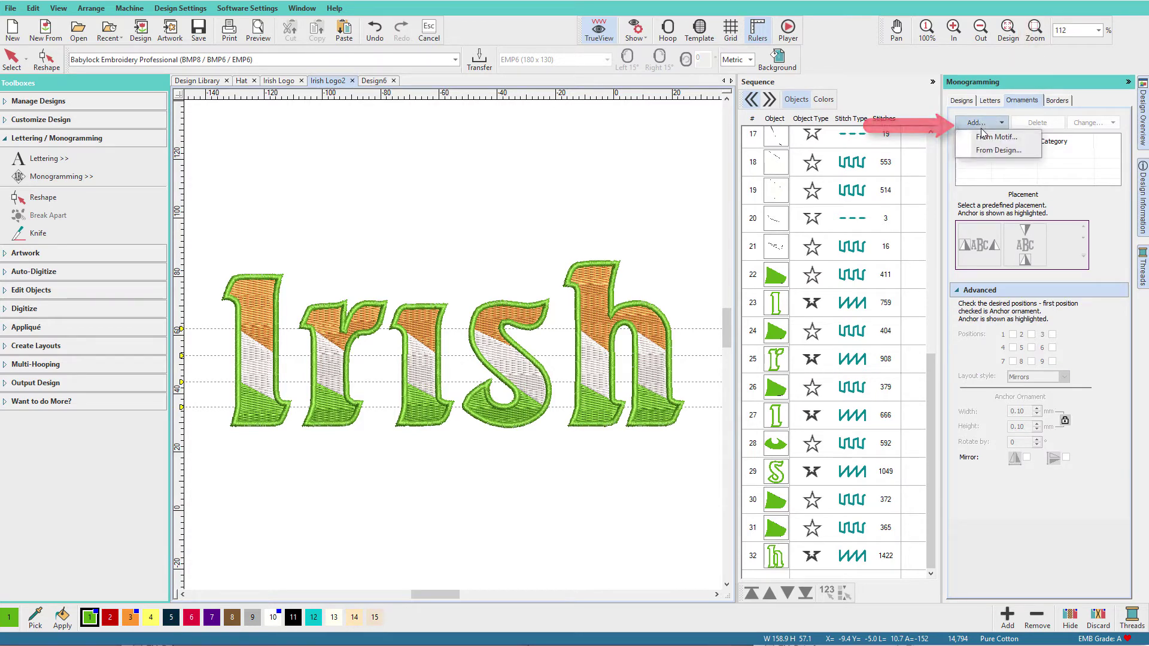
{"action": "left_click", "coordinate": [984, 137]}
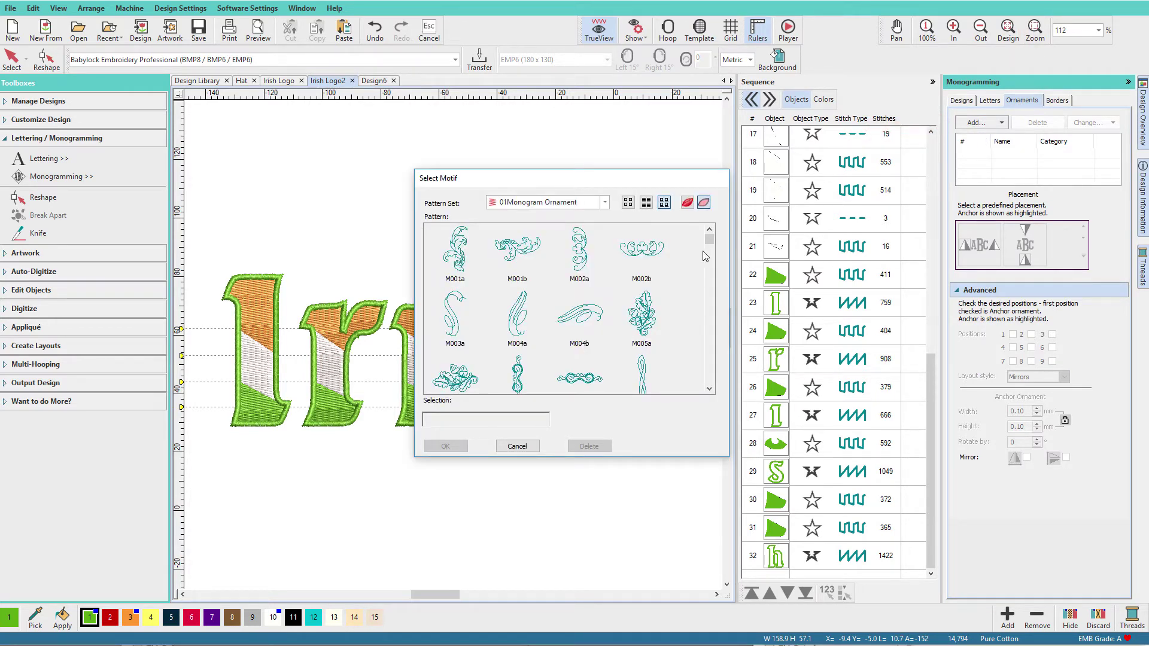
{"action": "left_click_drag", "start_coordinate": [710, 242], "coordinate": [698, 303]}
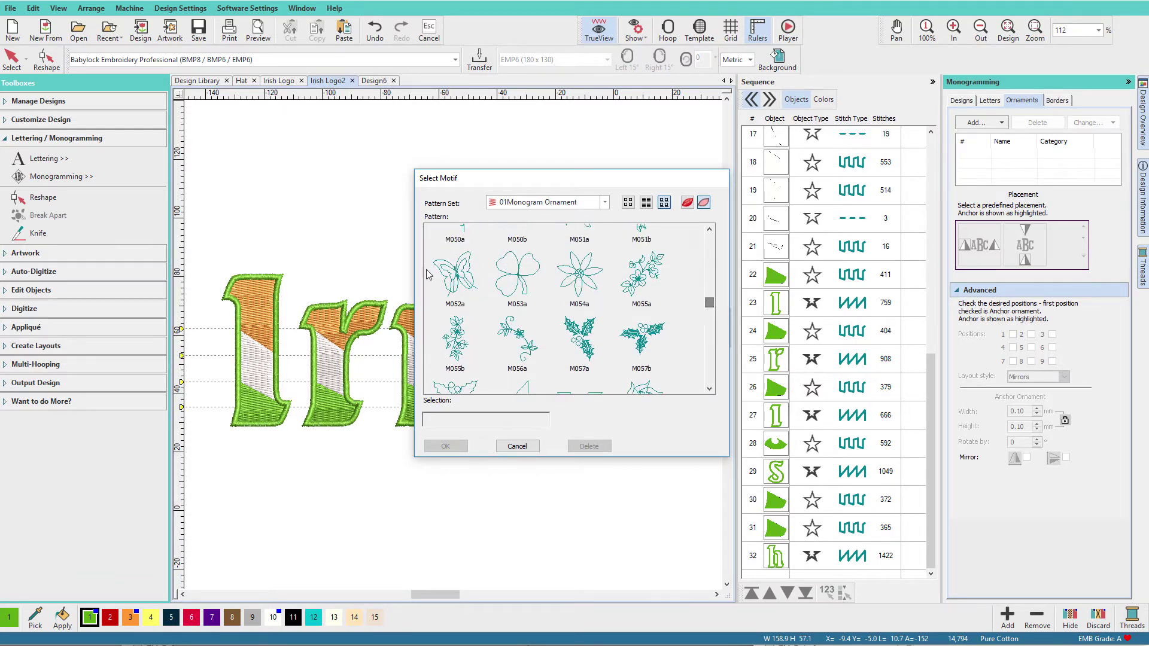
{"action": "left_click", "coordinate": [508, 276]}
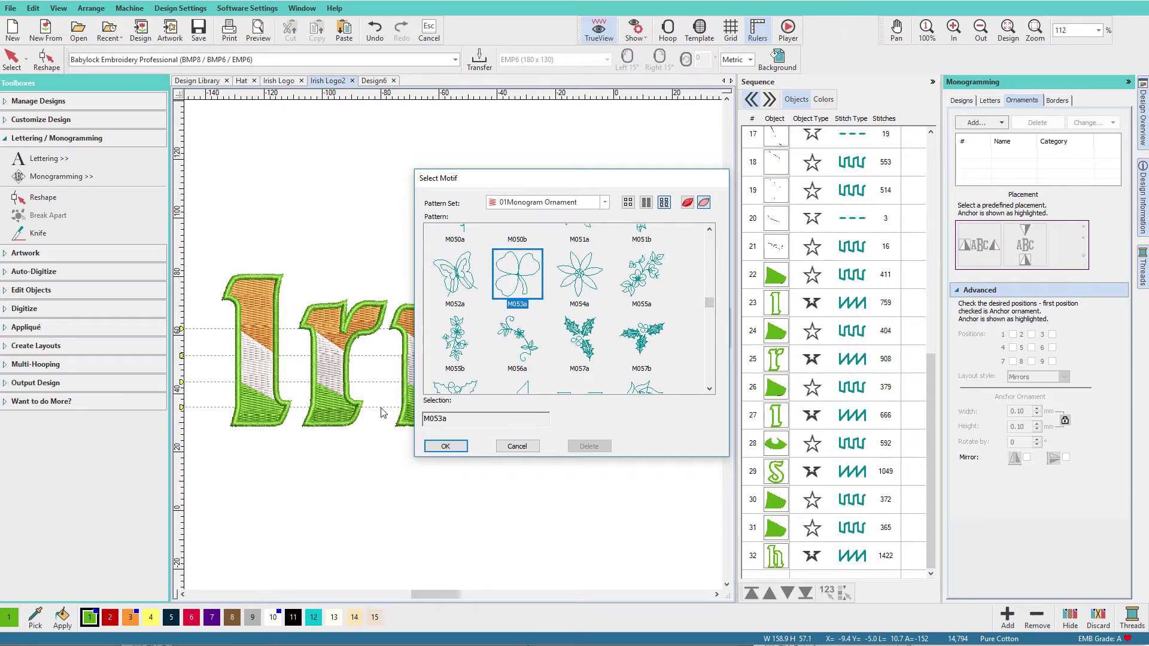
{"action": "left_click", "coordinate": [445, 446]}
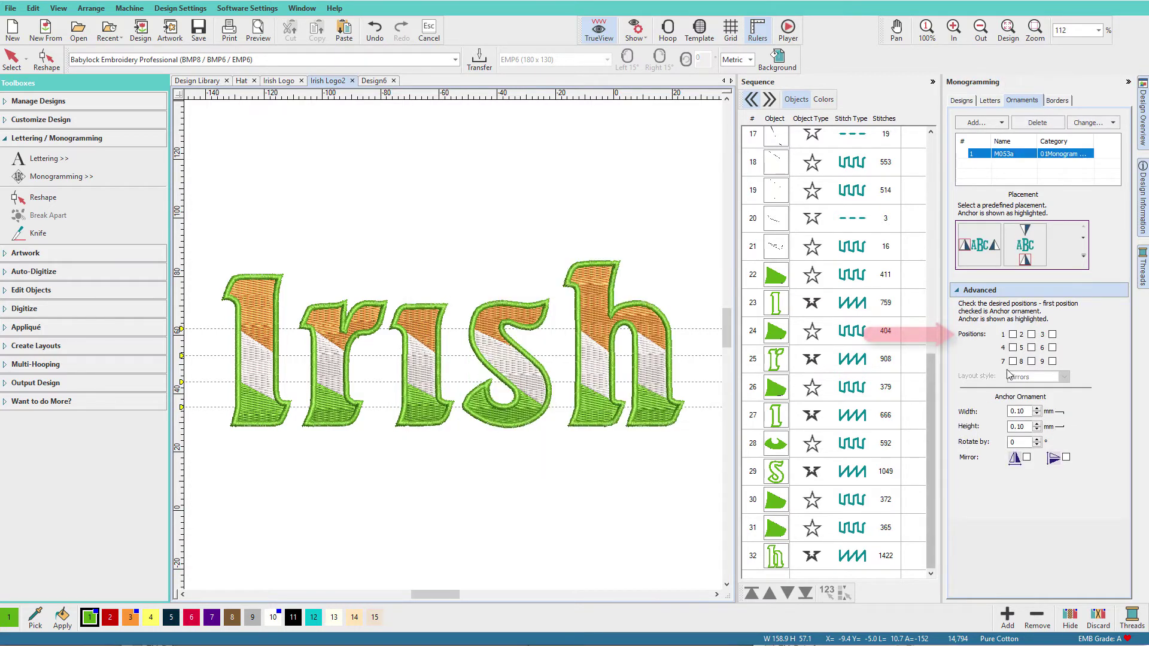
{"action": "left_click", "coordinate": [1030, 348]}
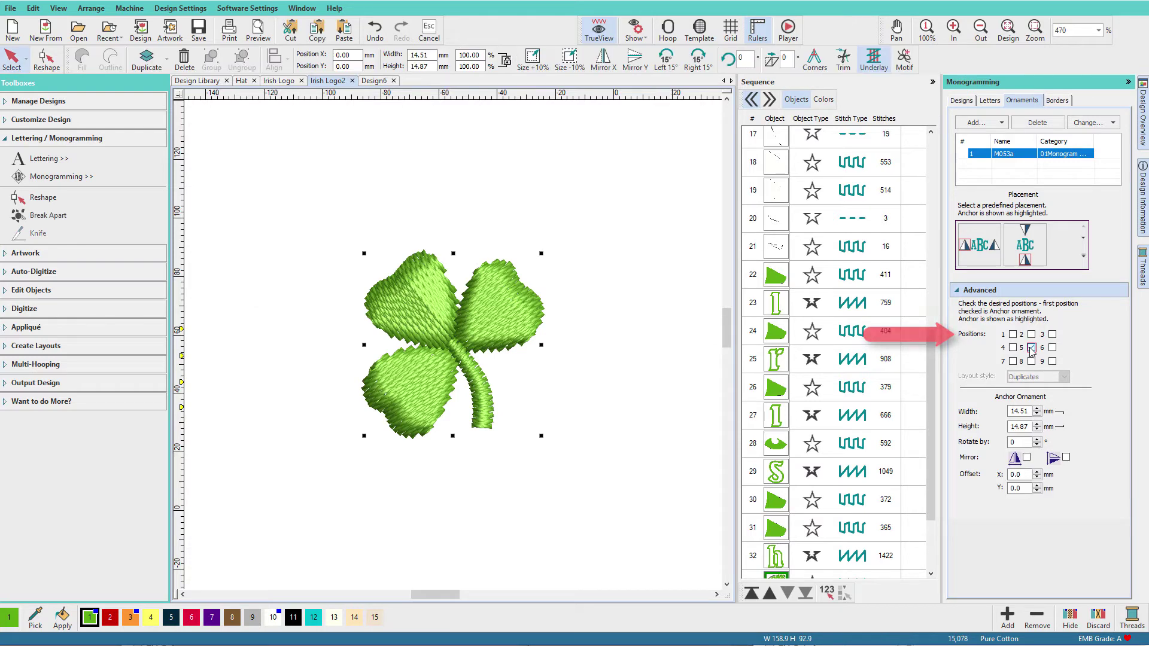
Step: Place the shamrock above the dotless i as its dot, rotate it slightly and mirror it horizontally
{"action": "left_click", "coordinate": [644, 297]}
{"action": "key", "text": "0"}
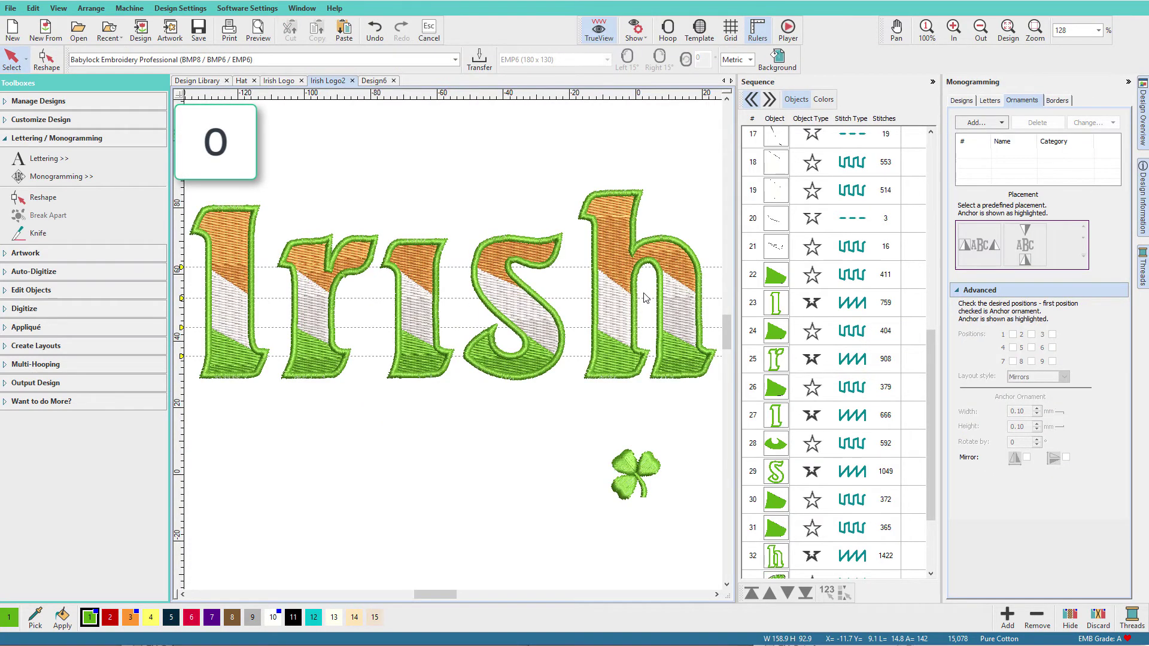
{"action": "left_click_drag", "start_coordinate": [634, 473], "coordinate": [472, 211]}
{"action": "left_click", "coordinate": [438, 217]}
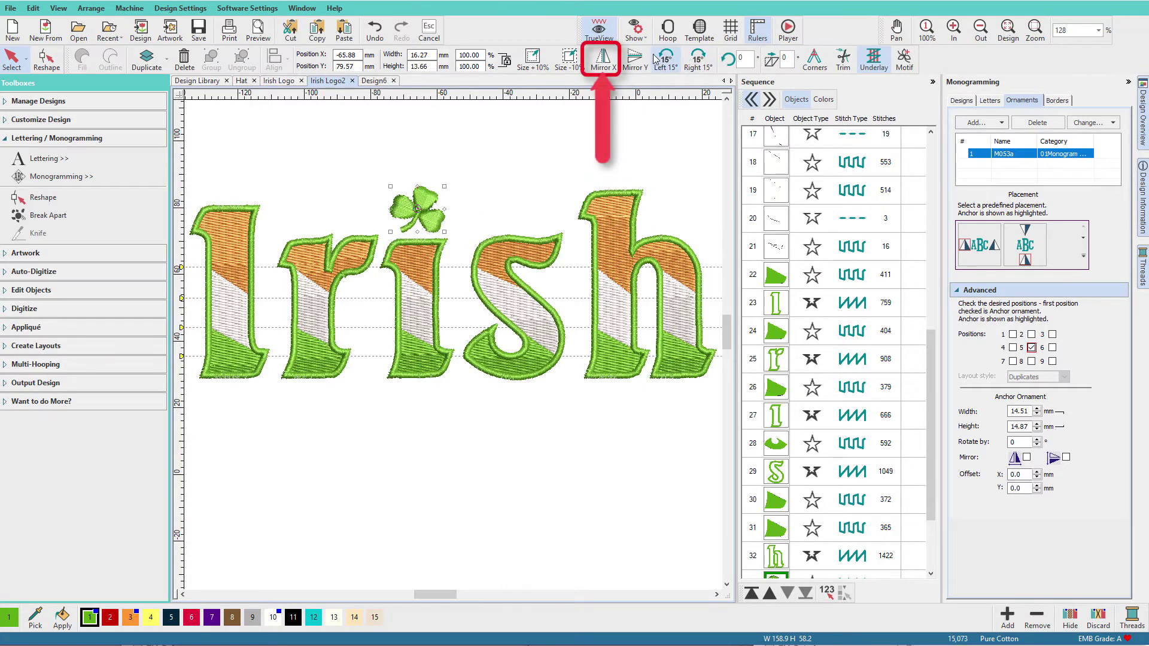
{"action": "left_click", "coordinate": [606, 59]}
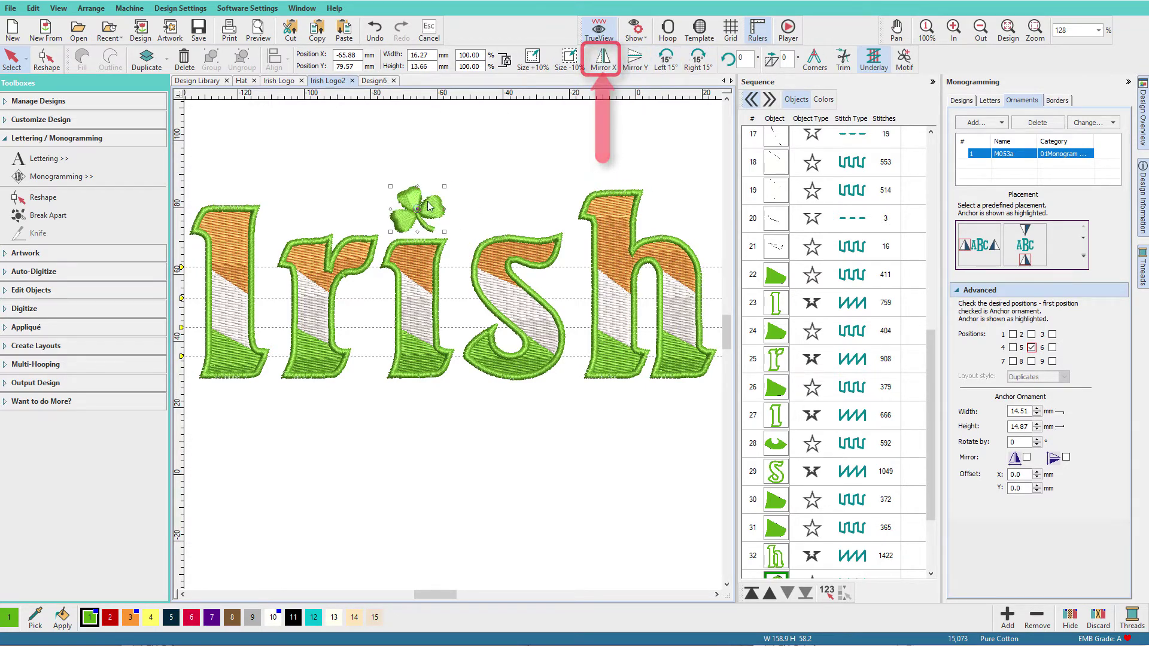
{"action": "left_click", "coordinate": [457, 201]}
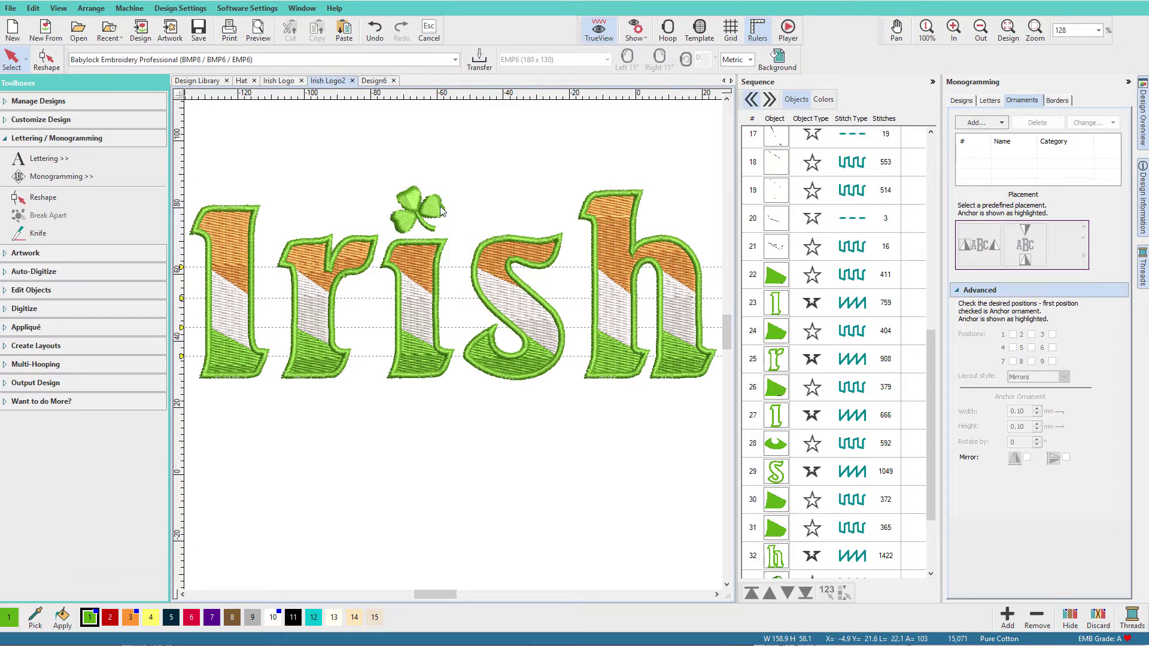
Step: Break the shamrock ornament apart into separate leaf and stem objects
{"action": "left_click", "coordinate": [440, 206]}
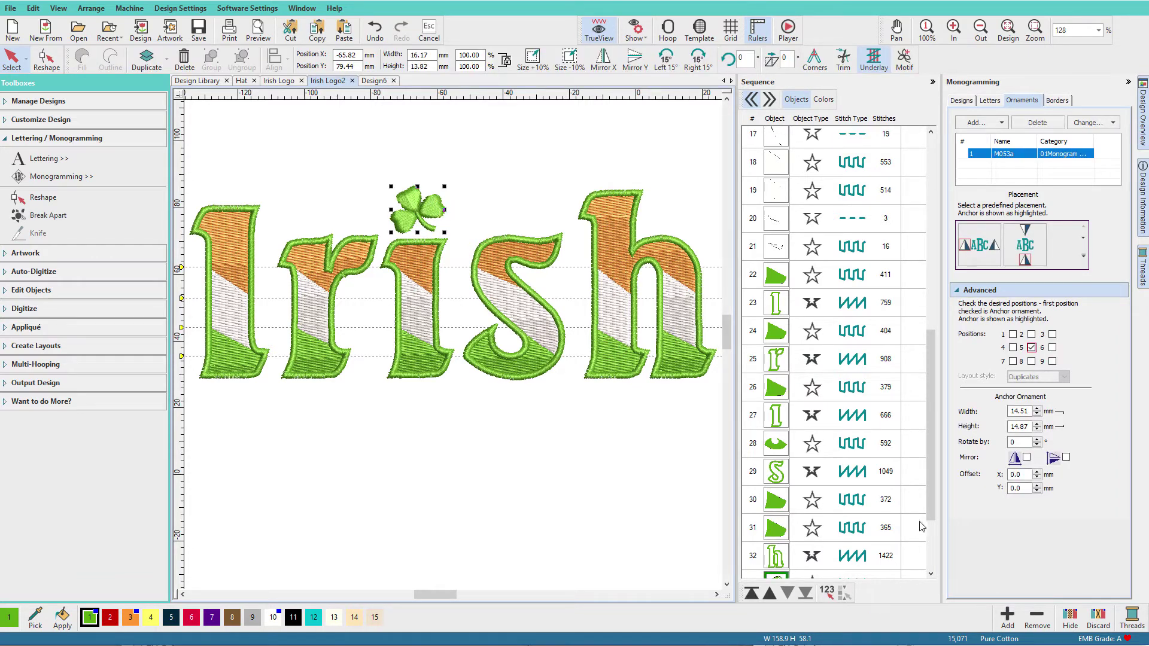
{"action": "scroll", "coordinate": [922, 526], "scroll_direction": "down", "scroll_amount": 3}
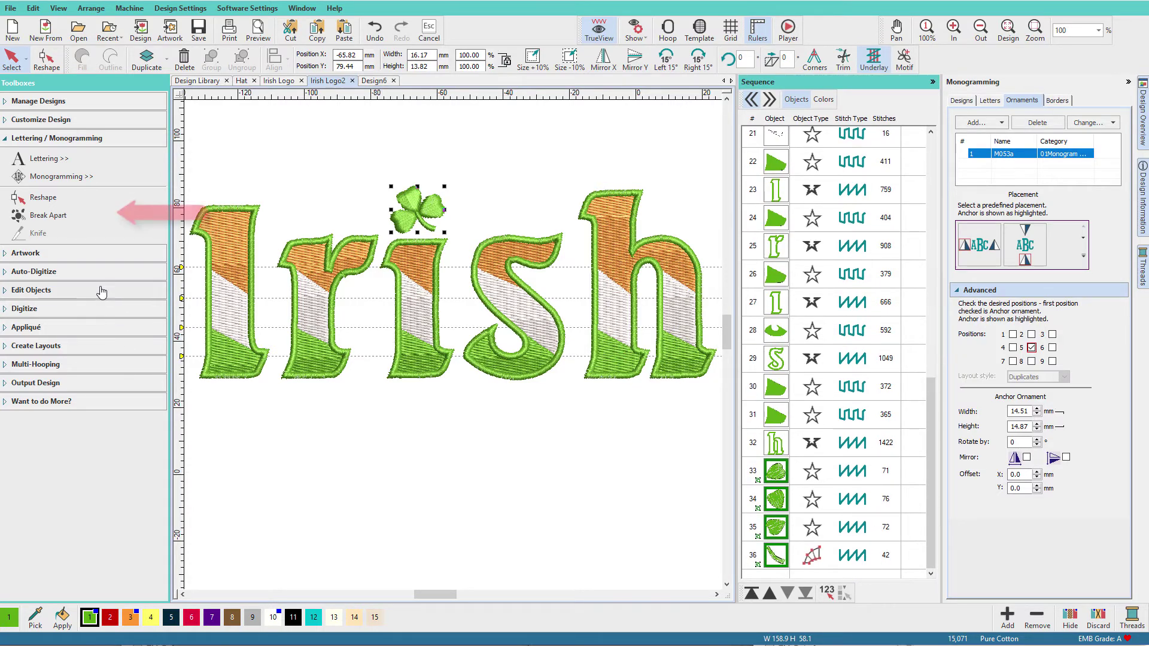
{"action": "left_click", "coordinate": [38, 217]}
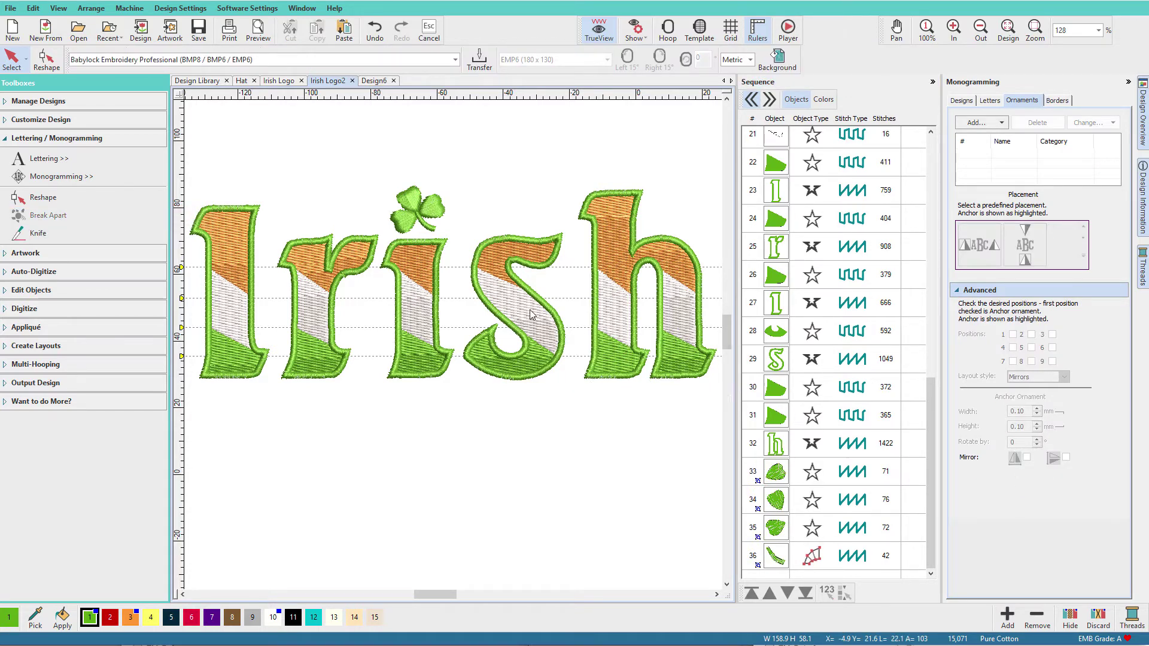
{"action": "key", "text": "b"}
{"action": "left_click_drag", "start_coordinate": [396, 208], "coordinate": [476, 262]}
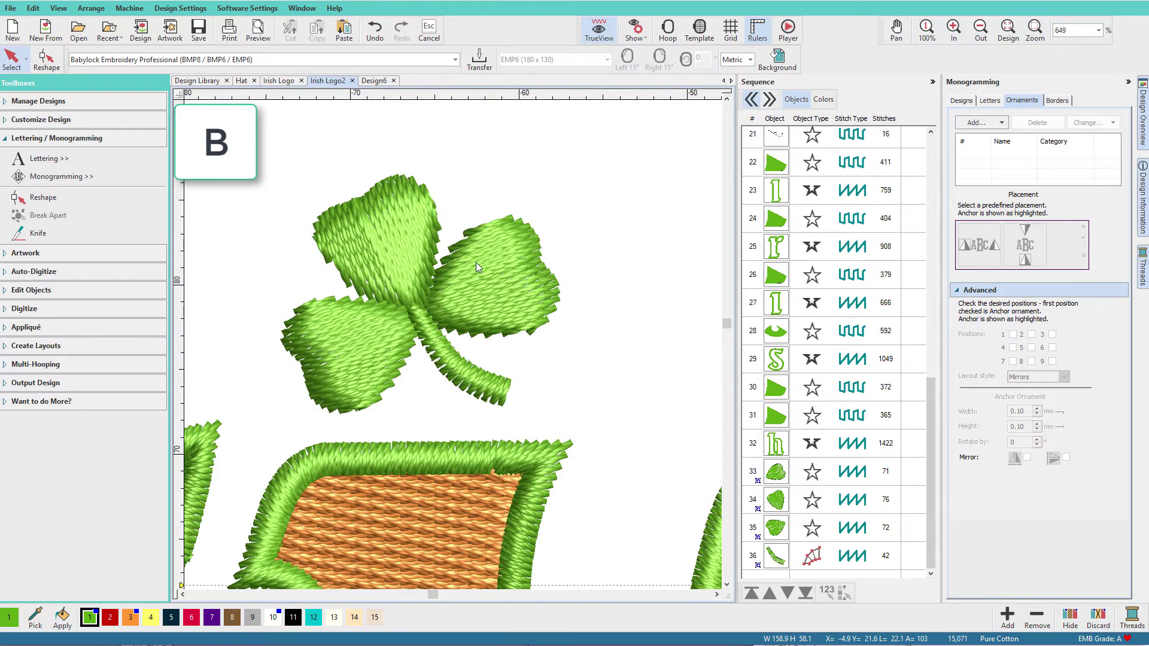
{"action": "left_click", "coordinate": [521, 290]}
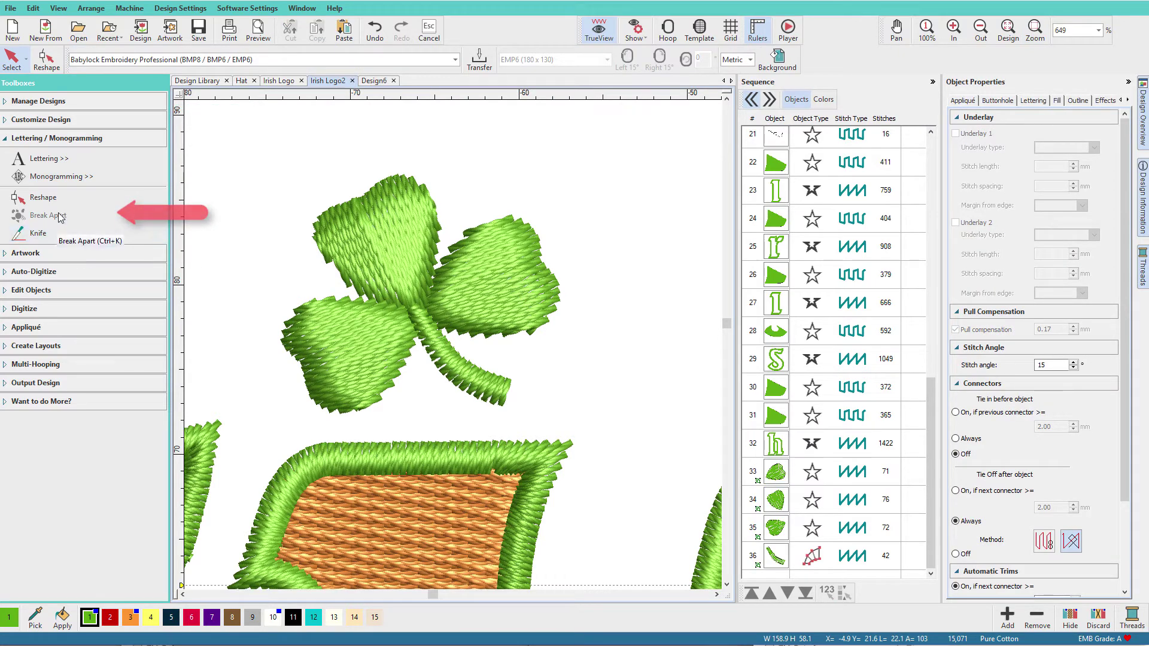
{"action": "left_click", "coordinate": [424, 288]}
Step: Reshape the shamrock's right leaf by turning its stitch angle line to about 117°
{"action": "left_click", "coordinate": [518, 285]}
{"action": "key", "text": "h"}
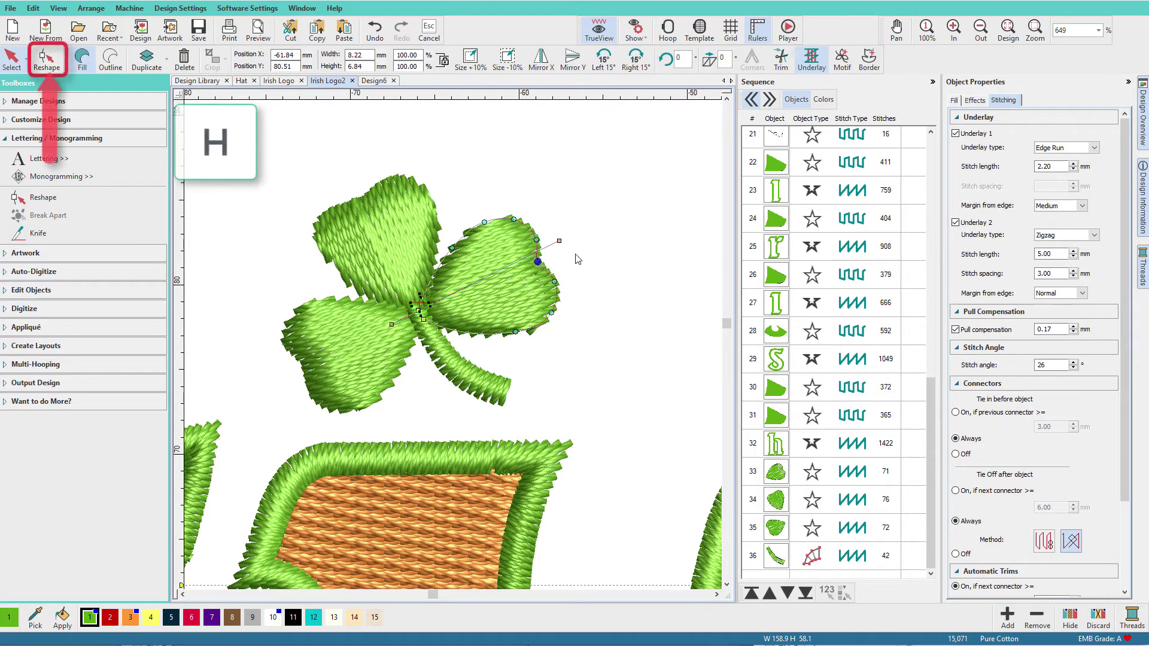
{"action": "left_click", "coordinate": [559, 241]}
{"action": "left_click_drag", "start_coordinate": [522, 207], "coordinate": [483, 210]}
{"action": "left_click_drag", "start_coordinate": [422, 331], "coordinate": [544, 326]}
{"action": "key", "text": "Escape"}
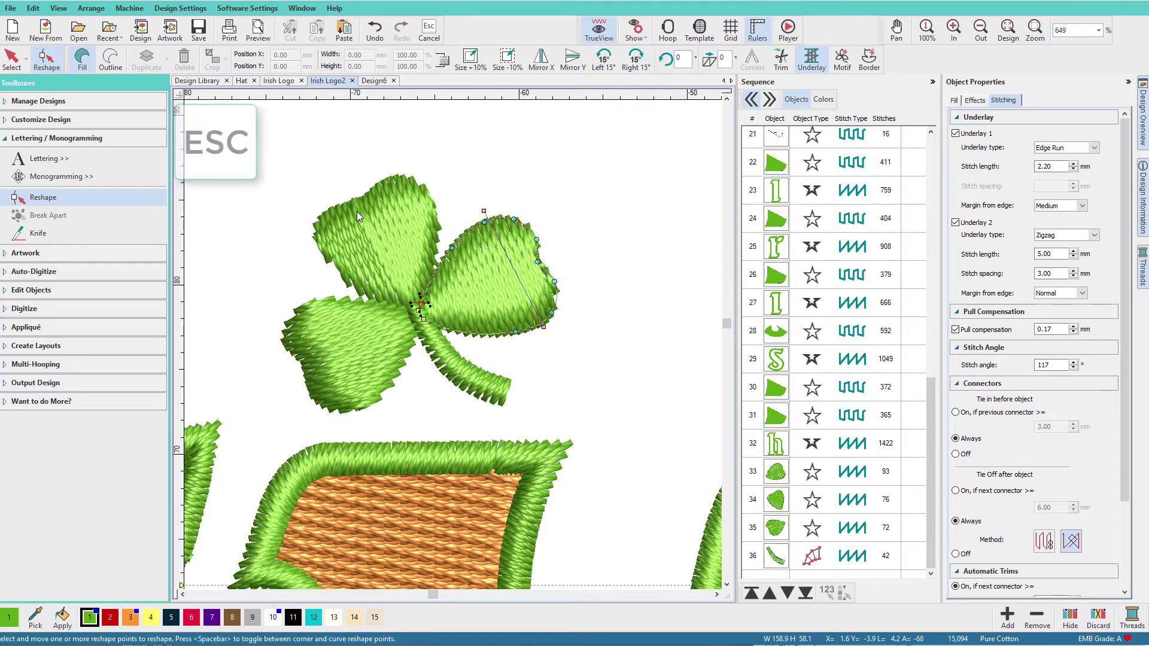
Step: Reshape the shamrock's top leaf by turning its stitch angle line to about 33°
{"action": "key", "text": "h"}
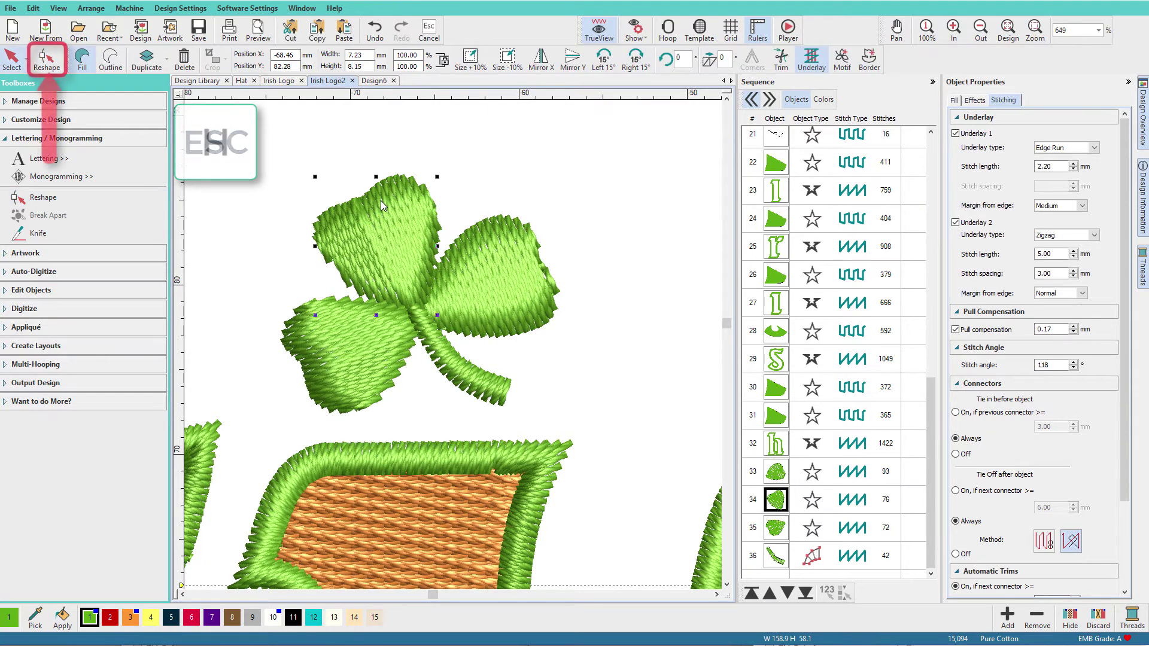
{"action": "left_click_drag", "start_coordinate": [339, 166], "coordinate": [299, 223]}
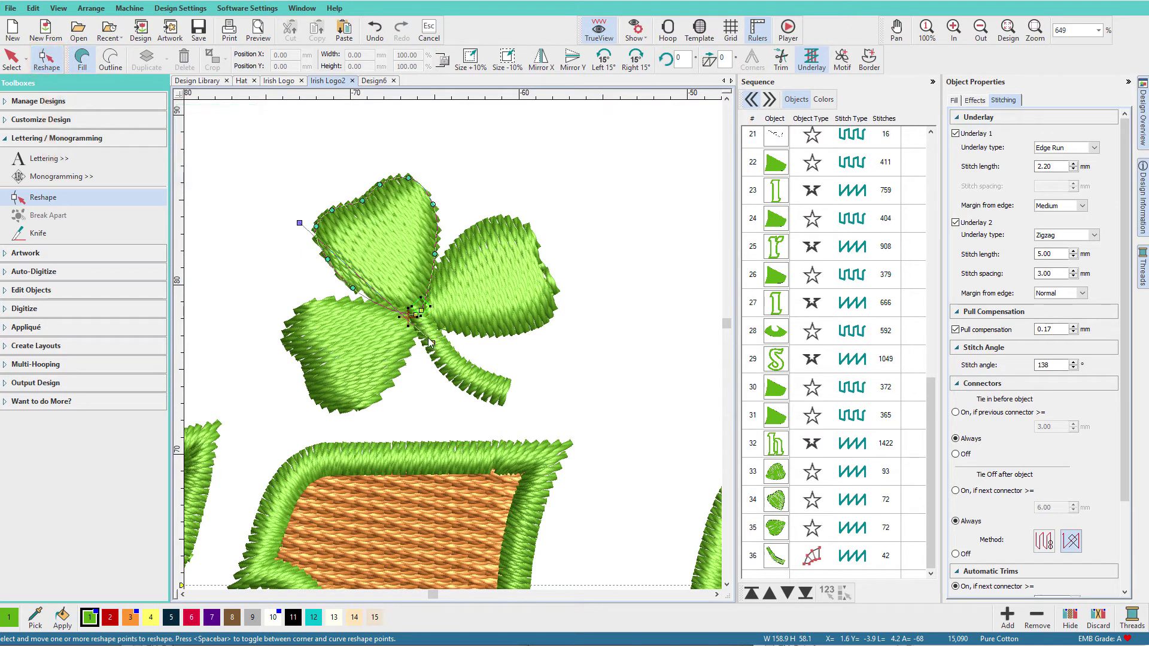
{"action": "left_click_drag", "start_coordinate": [433, 342], "coordinate": [430, 204]}
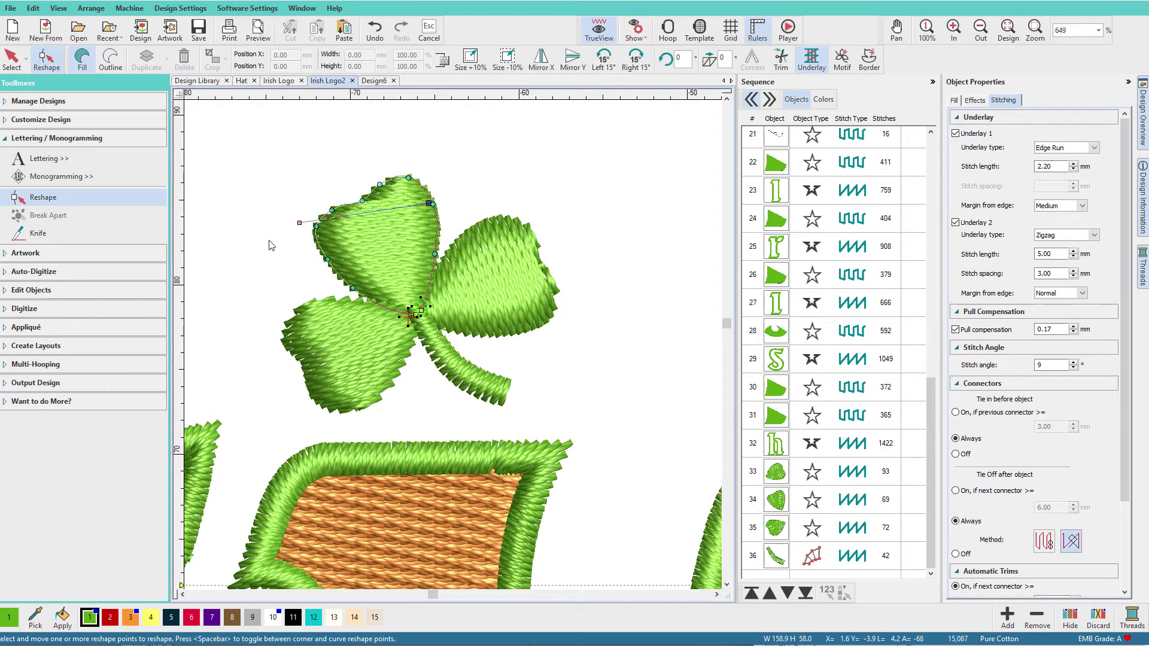
{"action": "left_click_drag", "start_coordinate": [299, 222], "coordinate": [323, 268]}
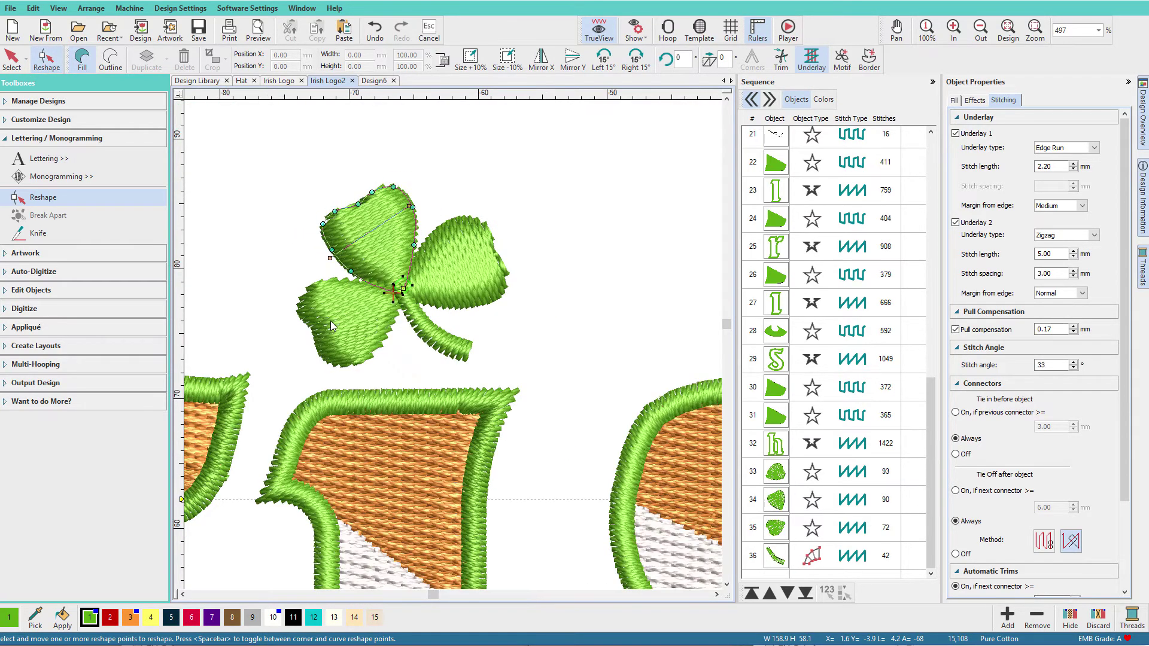
{"action": "scroll", "coordinate": [330, 321], "scroll_direction": "down", "scroll_amount": 1}
{"action": "key", "text": "Escape"}
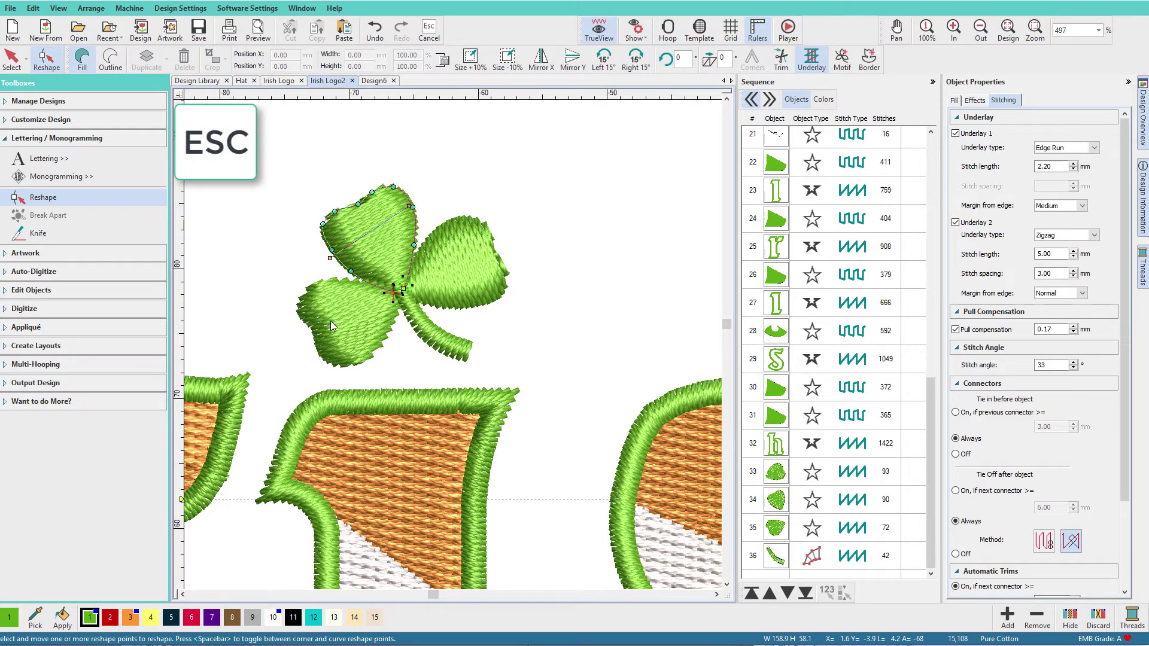
{"action": "key", "text": "Escape"}
Step: Reshape the shamrock's lower-left leaf by turning its stitch angle line to about 120°
{"action": "left_click", "coordinate": [344, 334]}
{"action": "key", "text": "h"}
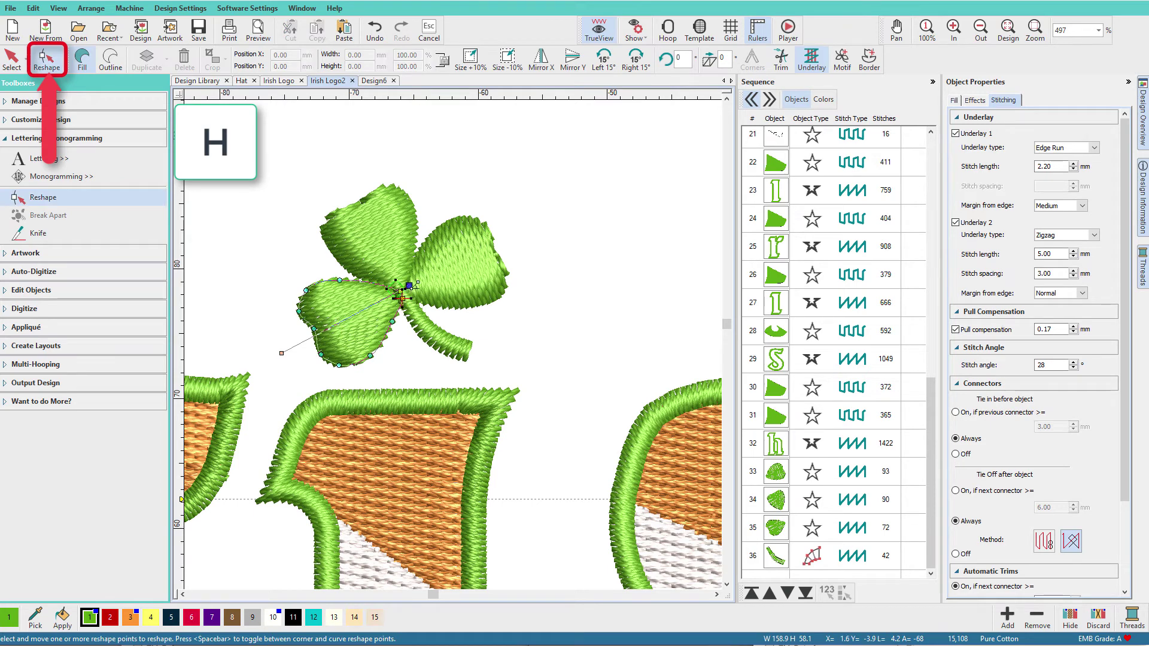
{"action": "left_click_drag", "start_coordinate": [408, 286], "coordinate": [375, 360]}
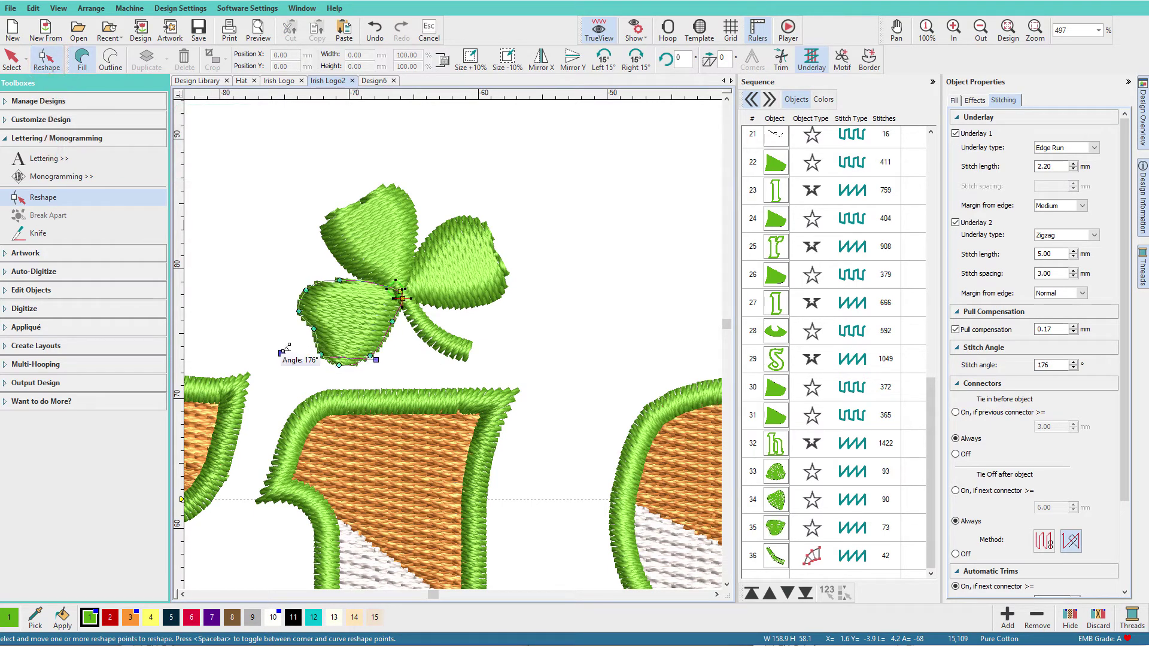
{"action": "left_click_drag", "start_coordinate": [285, 349], "coordinate": [326, 269]}
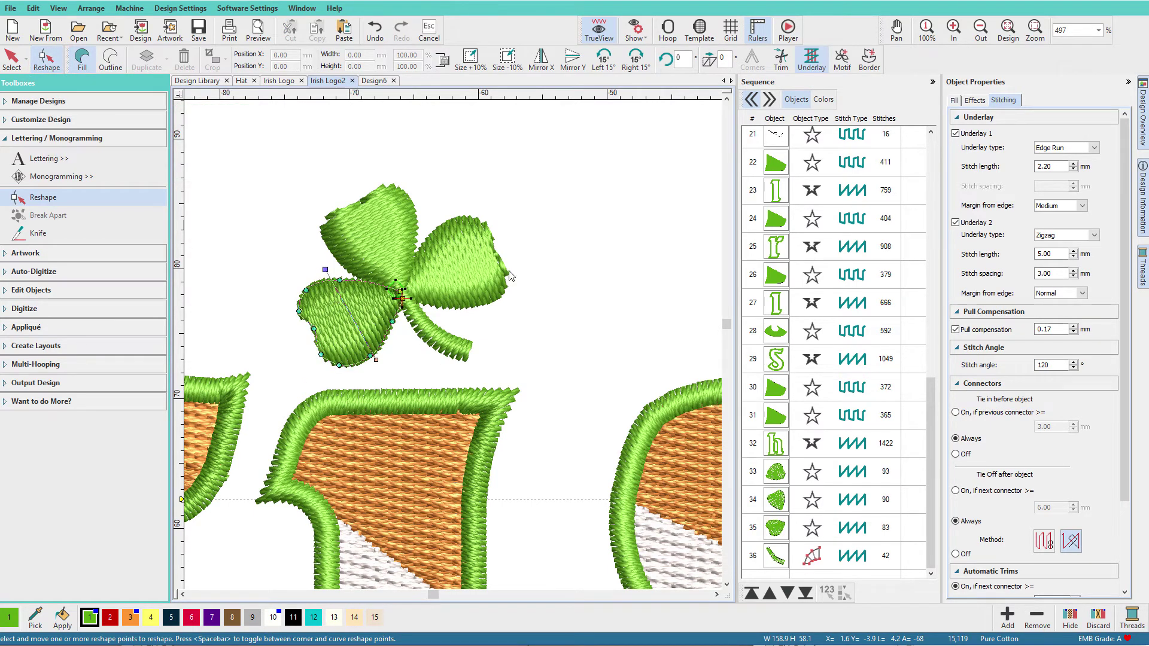
Step: Turn on Auto split for the satin fill of all three shamrock leaves
{"action": "left_click", "coordinate": [775, 472]}
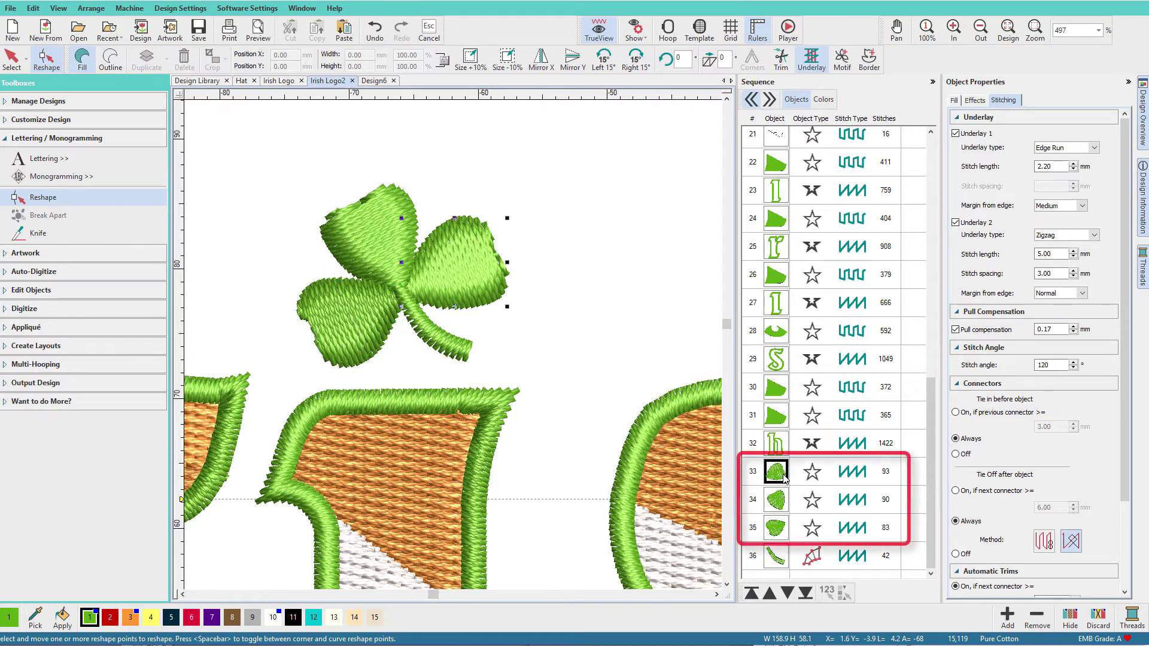
{"action": "left_click", "coordinate": [781, 528], "text": "shift"}
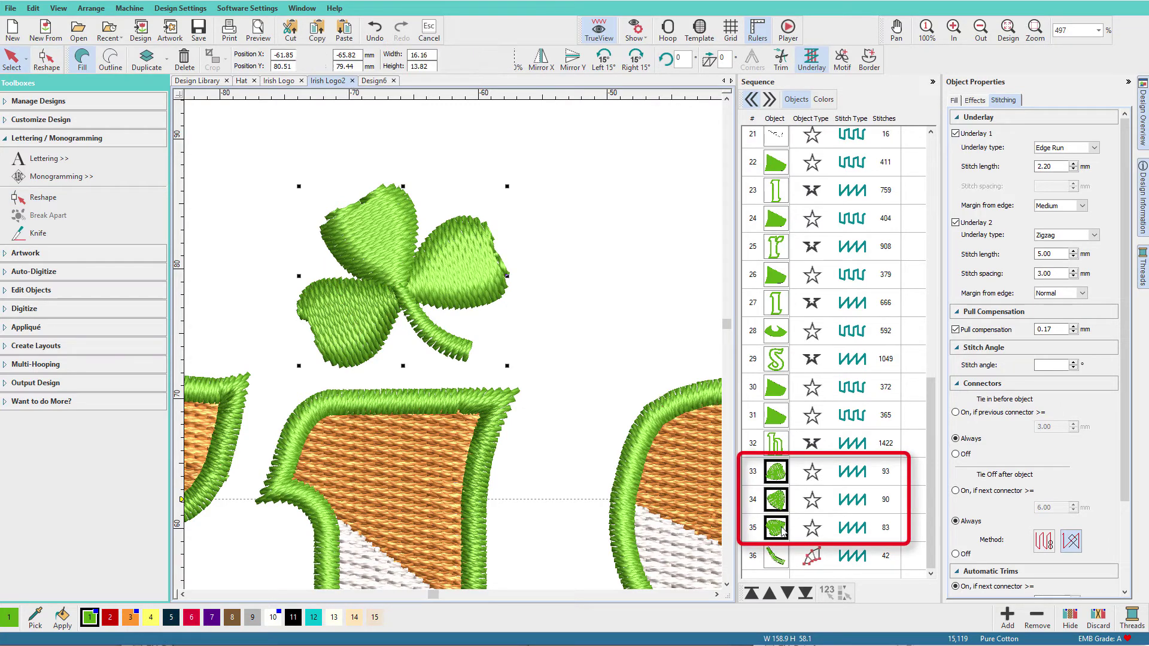
{"action": "left_click", "coordinate": [956, 100]}
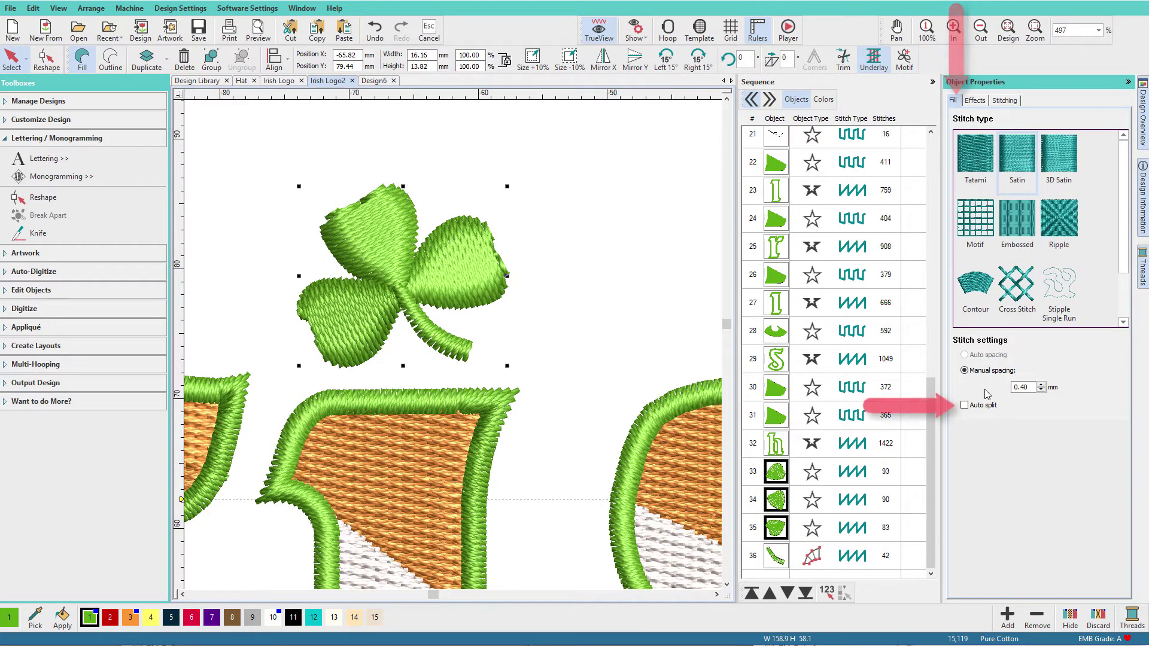
{"action": "left_click", "coordinate": [964, 407]}
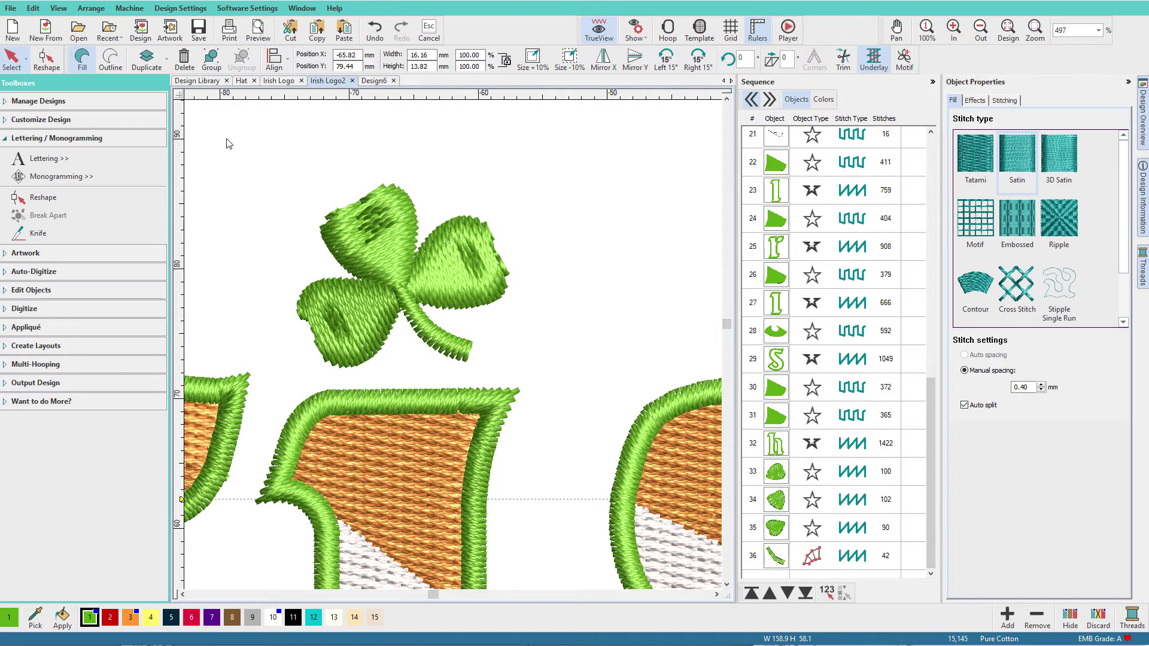
Step: Group the shamrock's leaves and stem and enlarge the group proportionally to about 17.5 mm wide
{"action": "left_click_drag", "start_coordinate": [235, 149], "coordinate": [455, 338]}
{"action": "left_click_drag", "start_coordinate": [546, 379], "coordinate": [544, 378]}
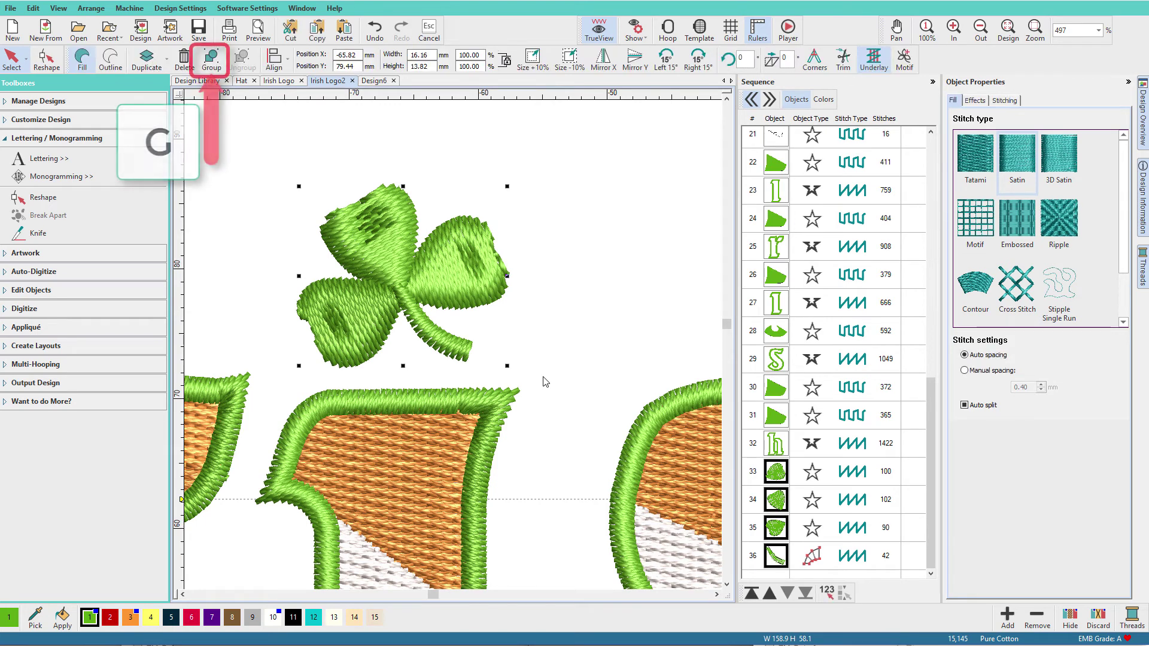
{"action": "left_click_drag", "start_coordinate": [507, 186], "coordinate": [518, 177]}
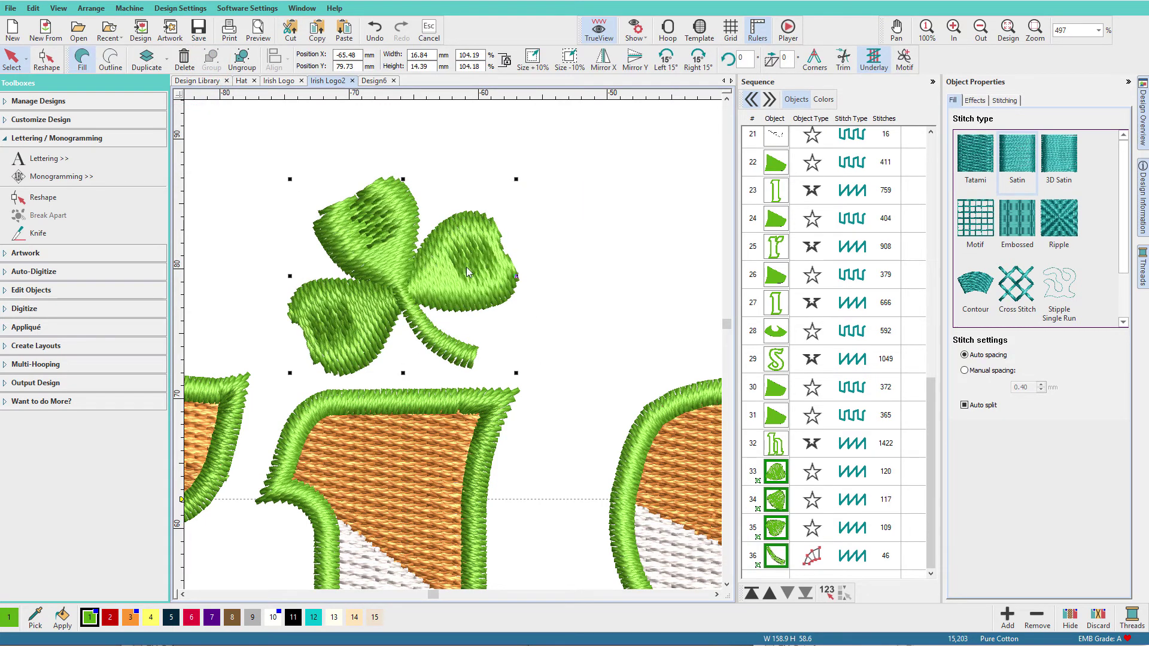
{"action": "key", "text": "0"}
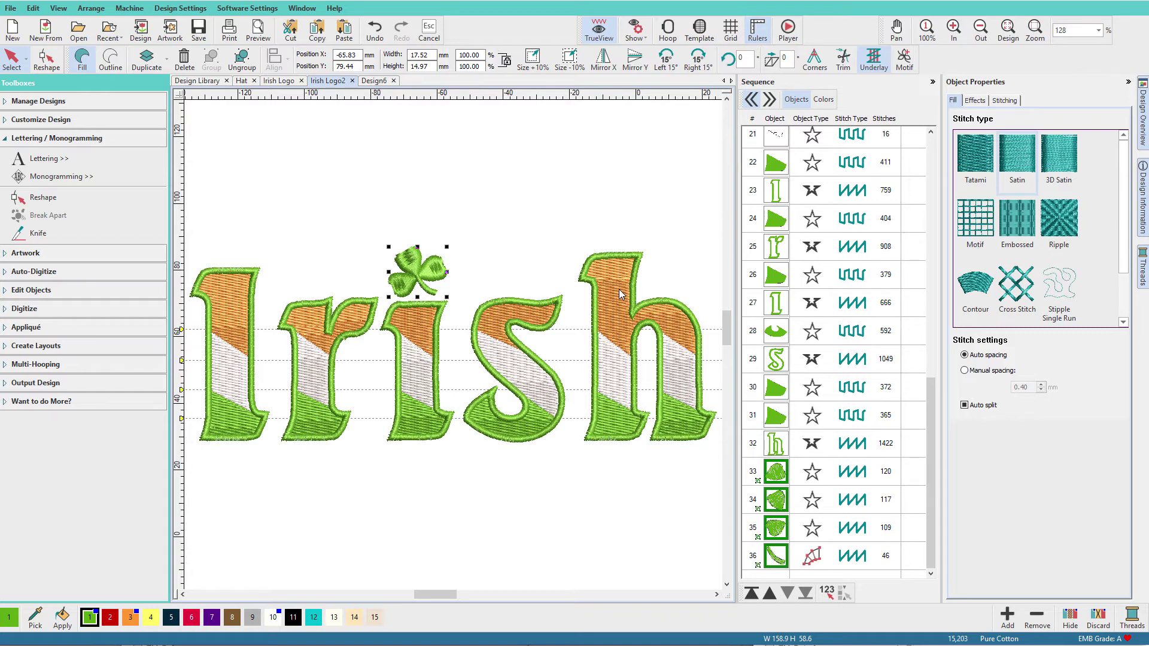
Step: Switch to the empty Design6 and set its horizontal and vertical grid spacing to 5 mm
{"action": "left_click", "coordinate": [377, 83]}
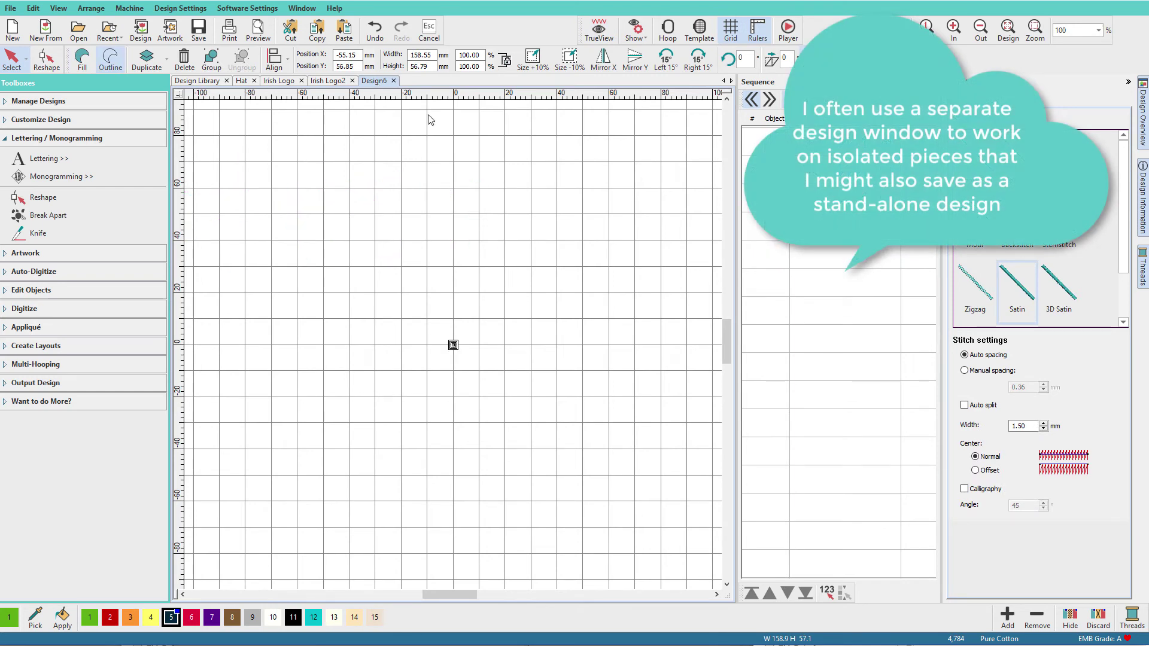
{"action": "right_click", "coordinate": [730, 35]}
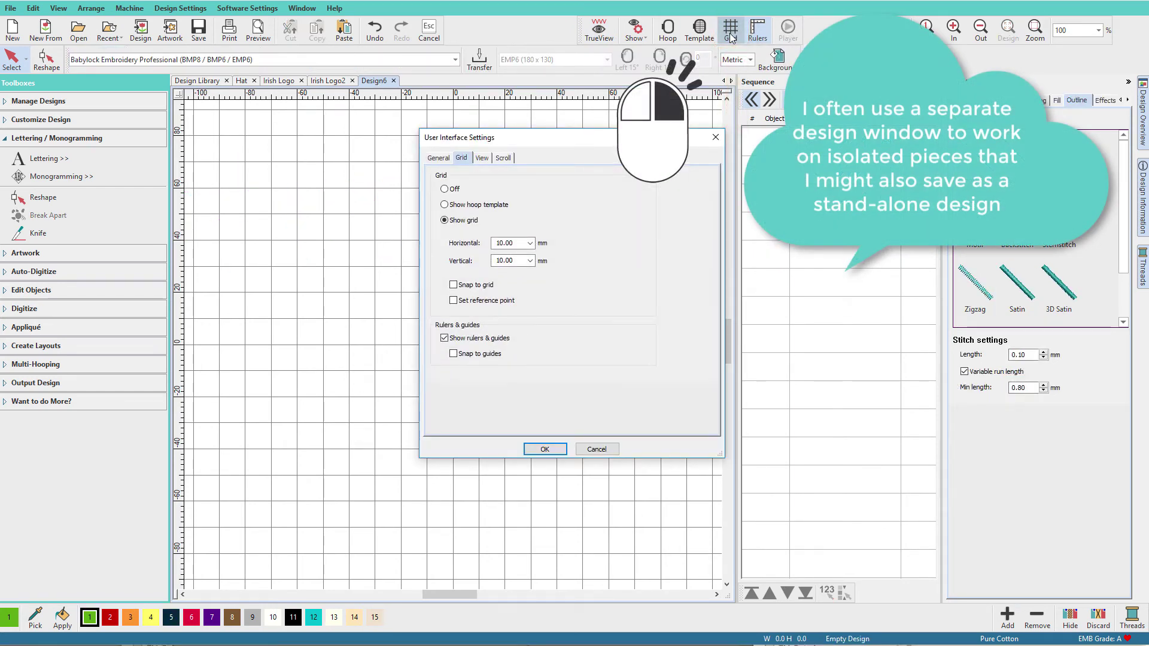
{"action": "double_click", "coordinate": [513, 244]}
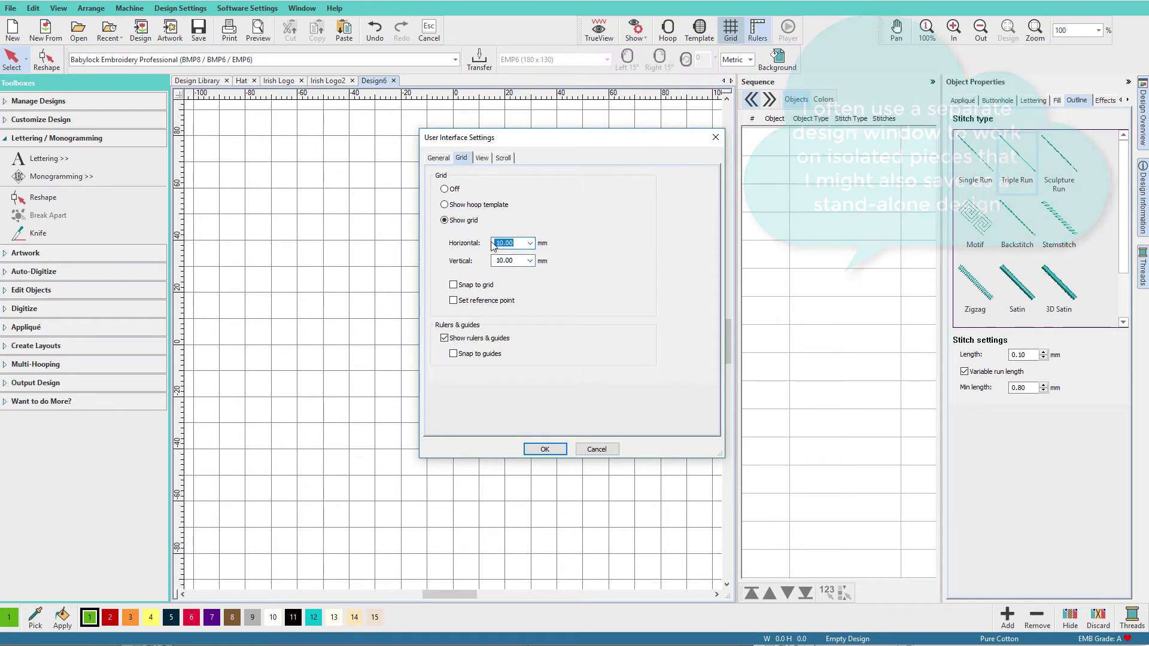
{"action": "type", "text": "5"}
{"action": "key", "text": "Tab"}
{"action": "type", "text": "5"}
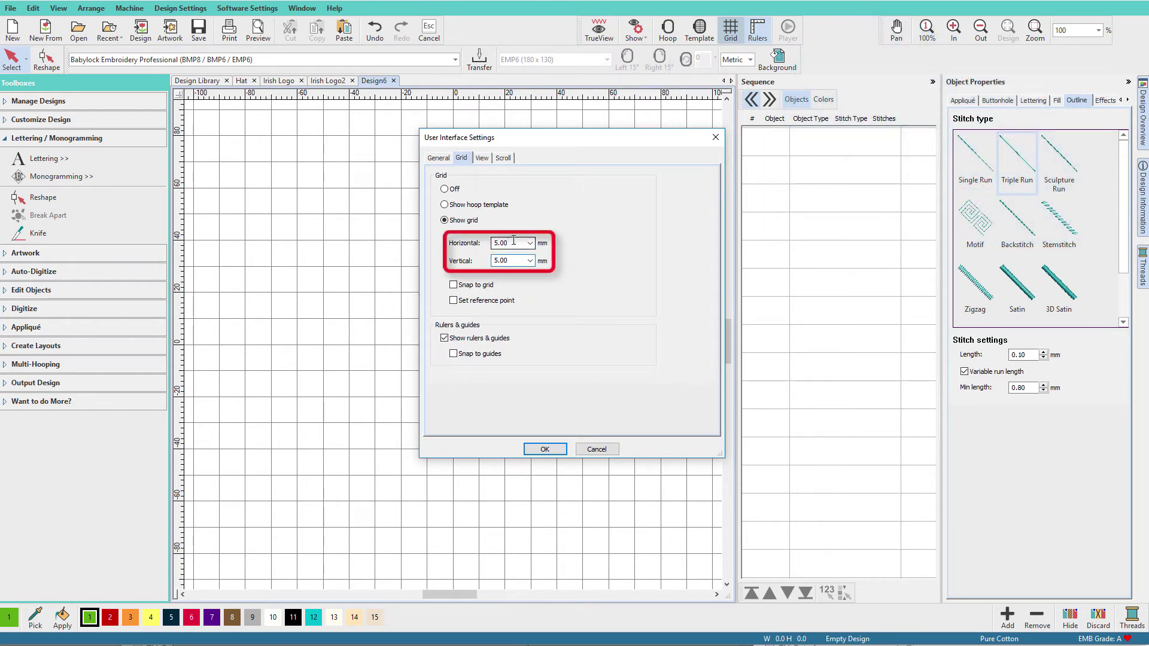
{"action": "left_click", "coordinate": [555, 453]}
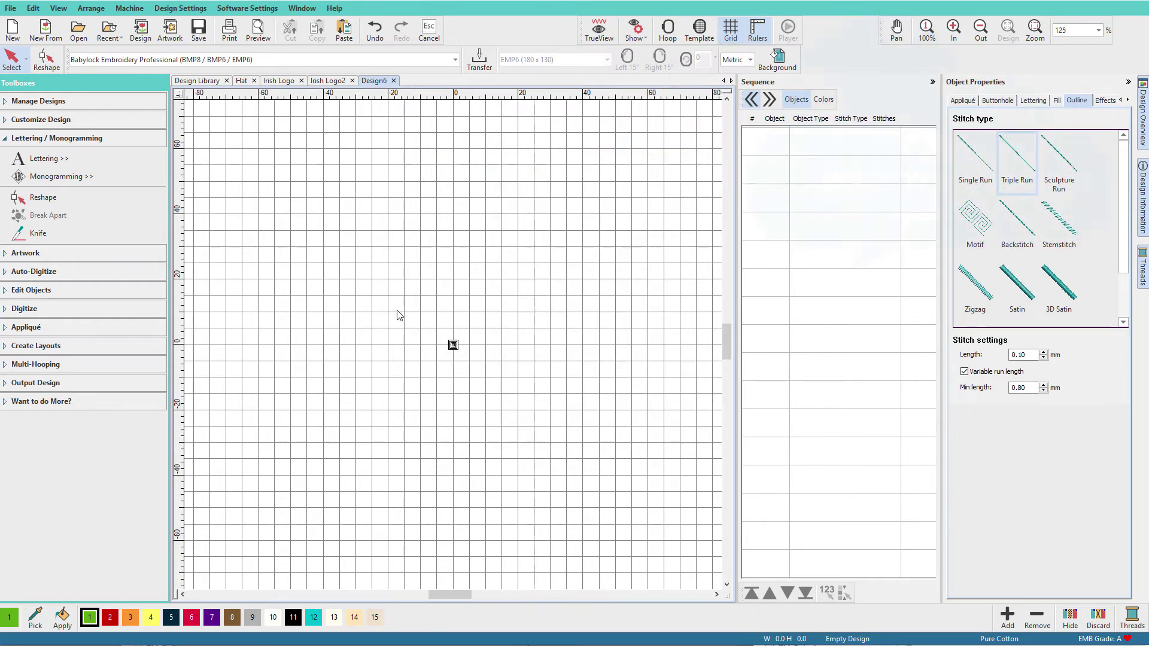
Step: Digitize a filled oval about 30 mm wide and 10 mm high centered on the origin, with a Tatami fill
{"action": "key", "text": "plus"}
{"action": "key", "text": "plus"}
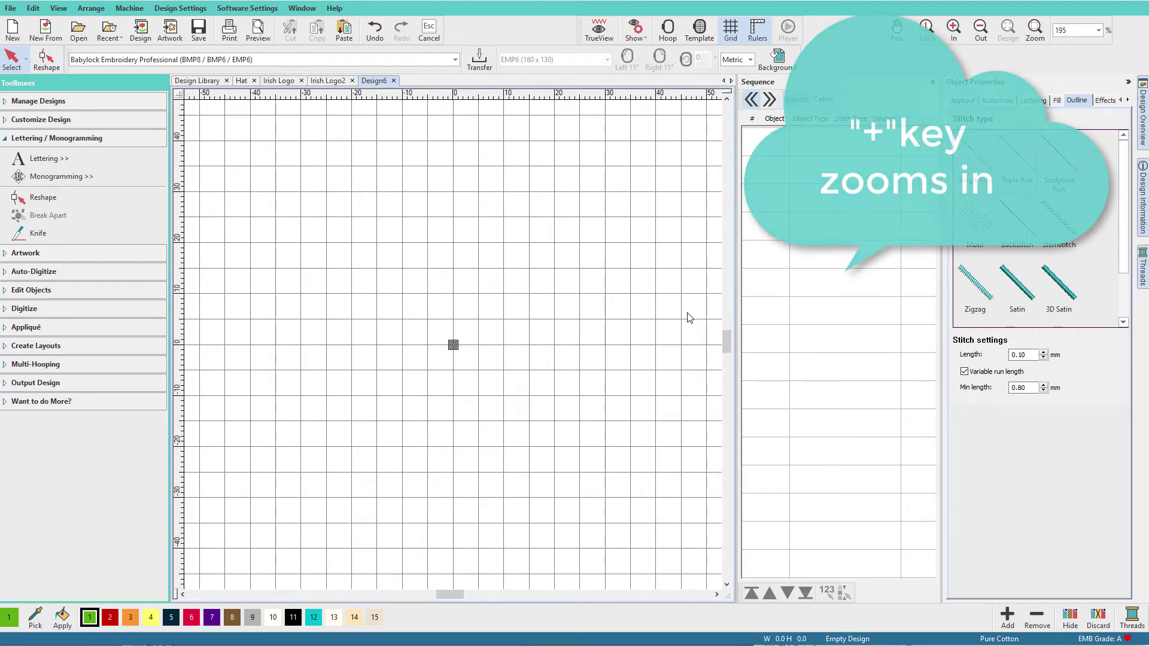
{"action": "left_click", "coordinate": [8, 143]}
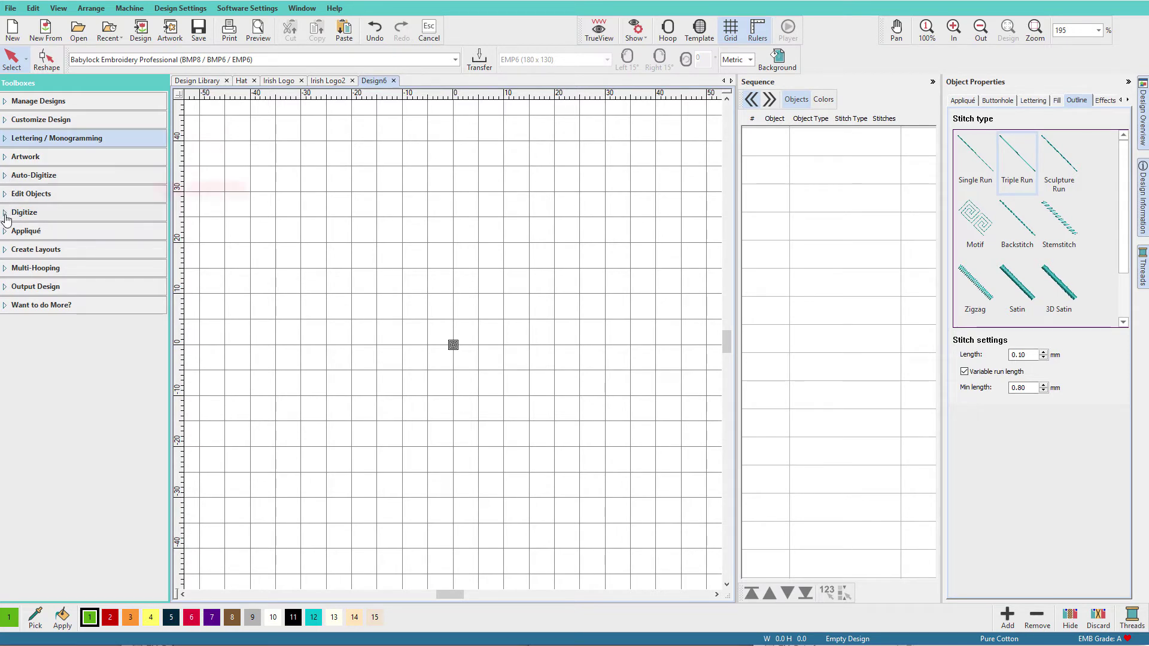
{"action": "left_click", "coordinate": [6, 215]}
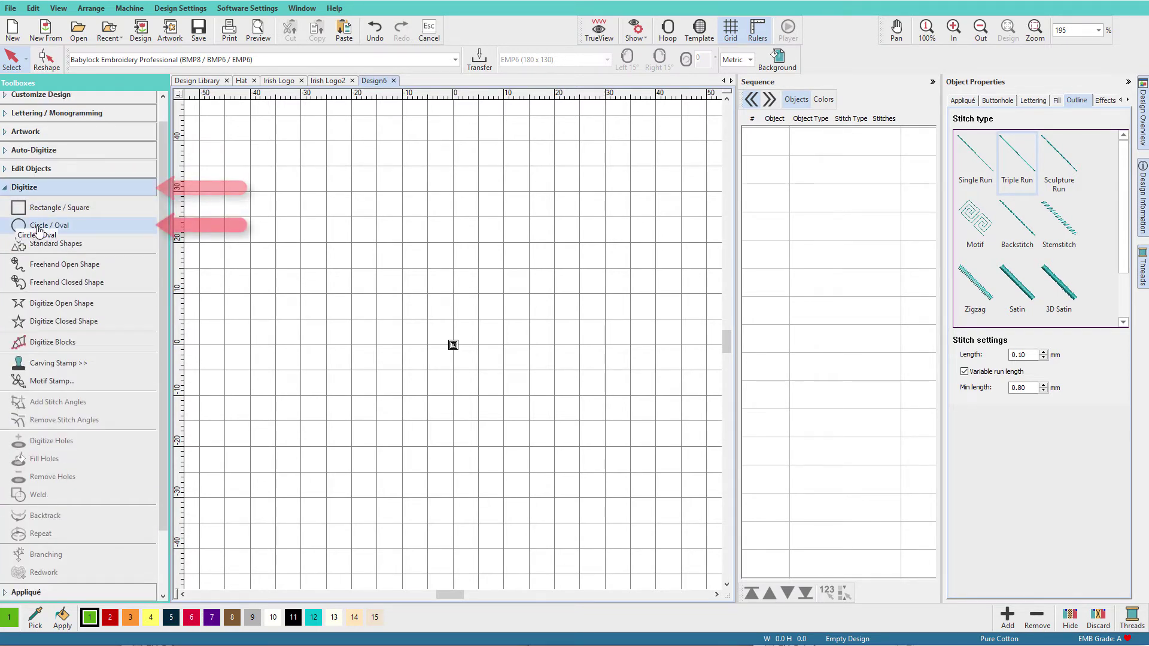
{"action": "left_click", "coordinate": [38, 227]}
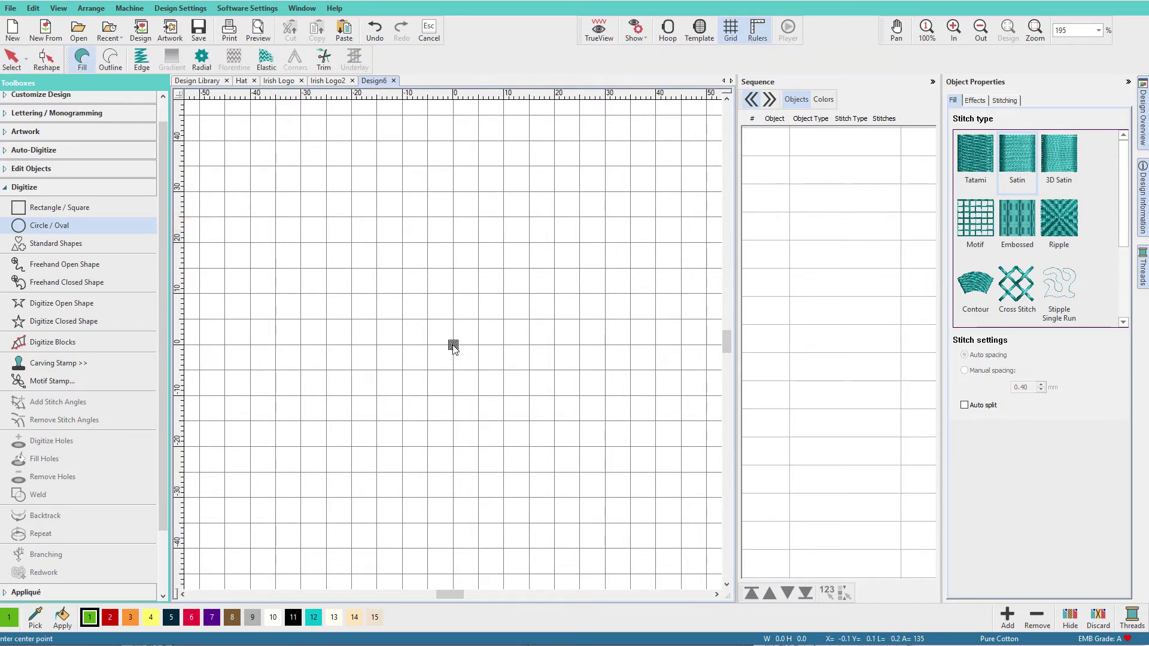
{"action": "left_click", "coordinate": [453, 345]}
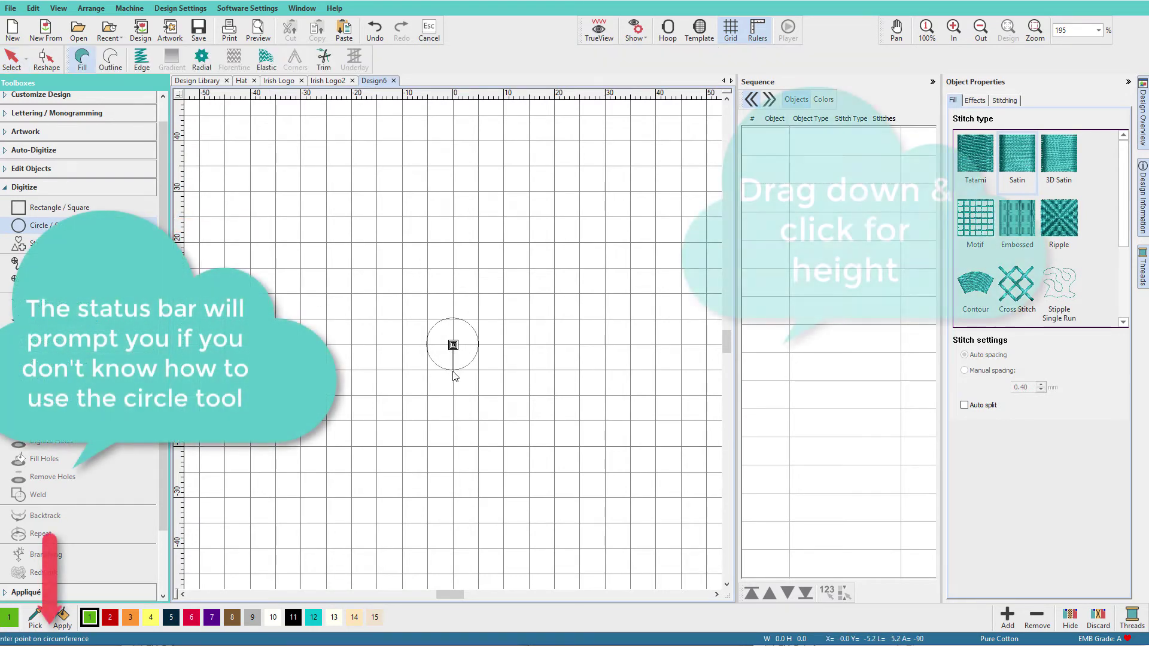
{"action": "left_click", "coordinate": [453, 371]}
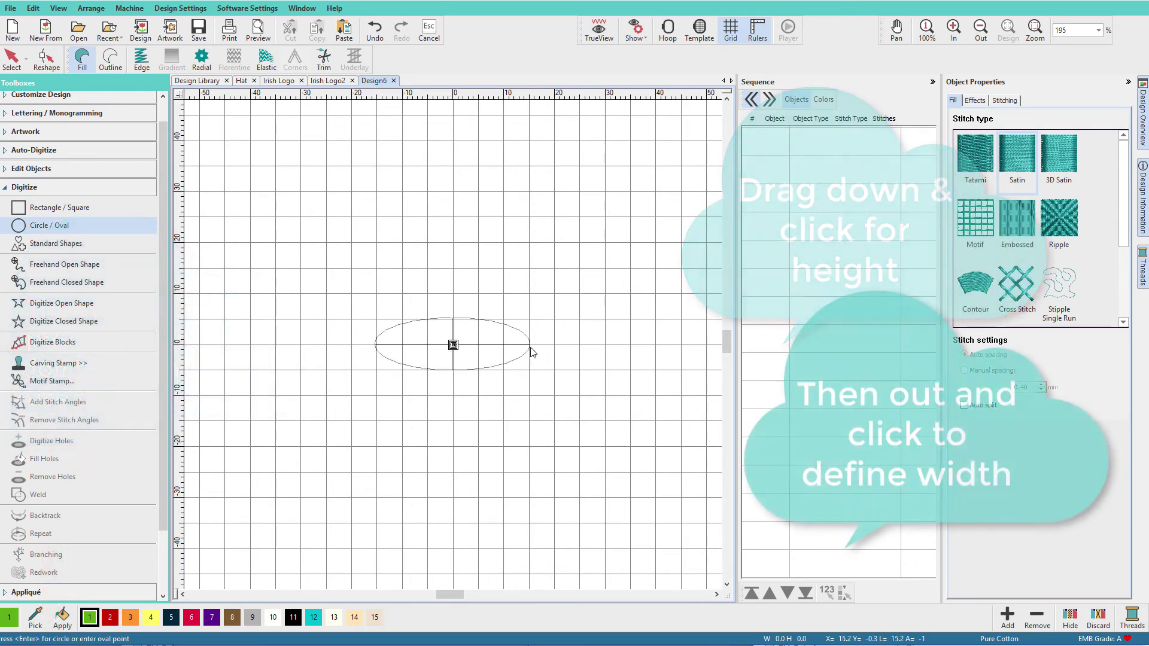
{"action": "left_click", "coordinate": [531, 352]}
{"action": "key", "text": "Return"}
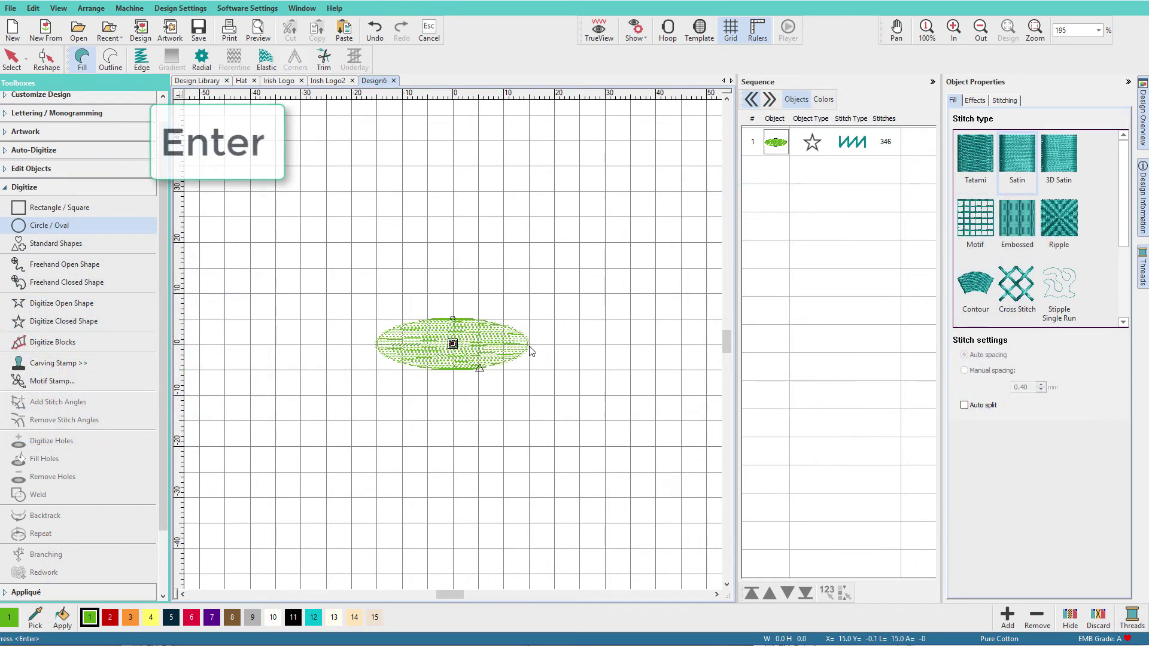
{"action": "key", "text": "Escape"}
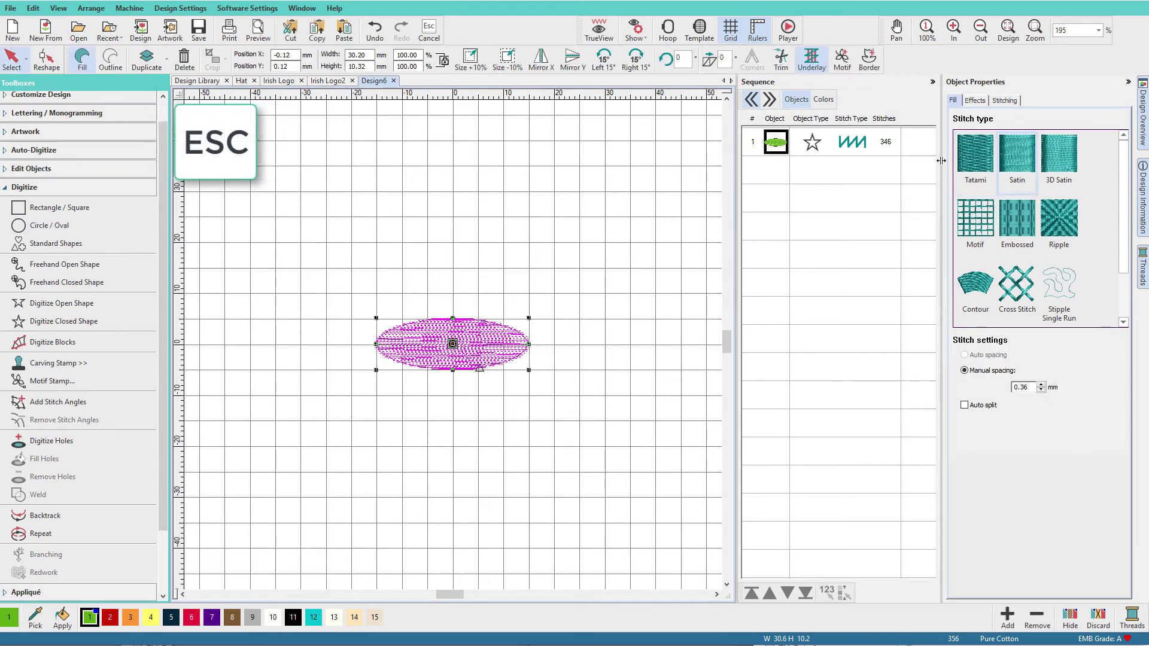
{"action": "left_click", "coordinate": [969, 163]}
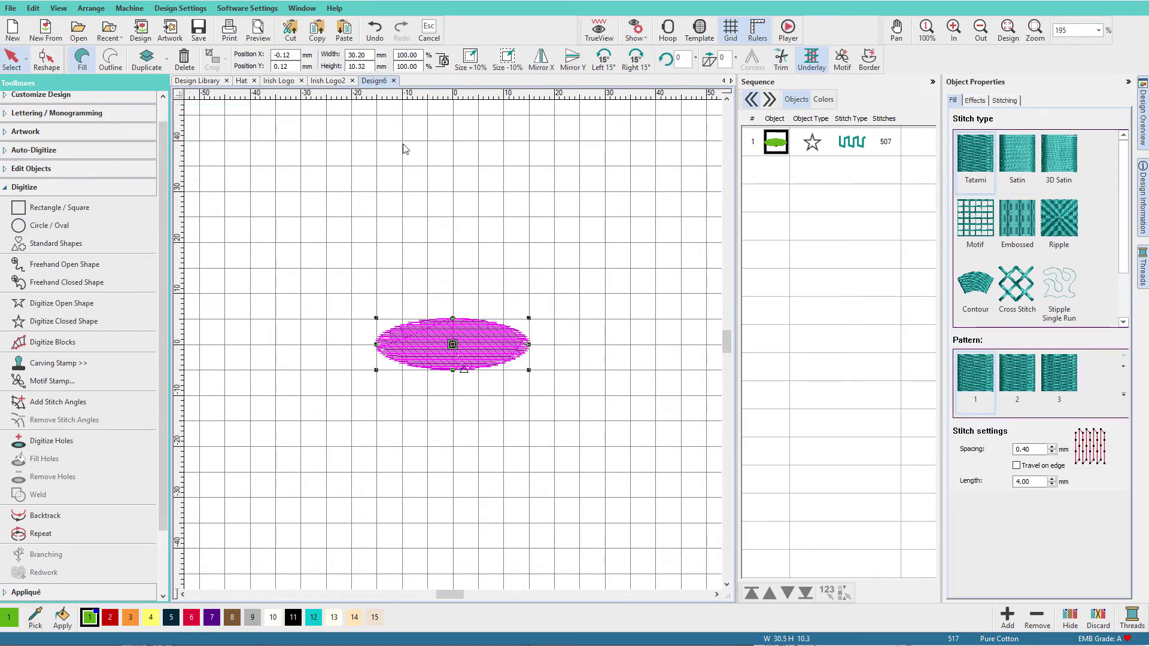
Step: Place vertical guides about 12 mm either side of center and digitize an oval about 24 by 5 mm between them, above the first
{"action": "left_click_drag", "start_coordinate": [350, 95], "coordinate": [394, 94]}
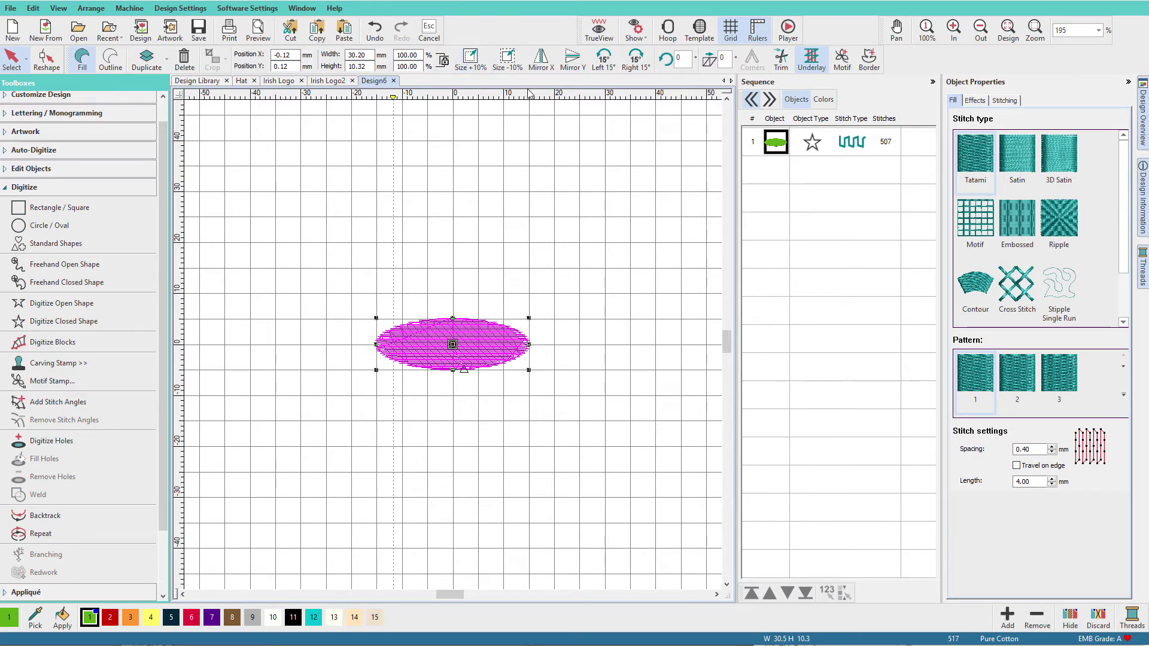
{"action": "left_click_drag", "start_coordinate": [524, 97], "coordinate": [513, 97]}
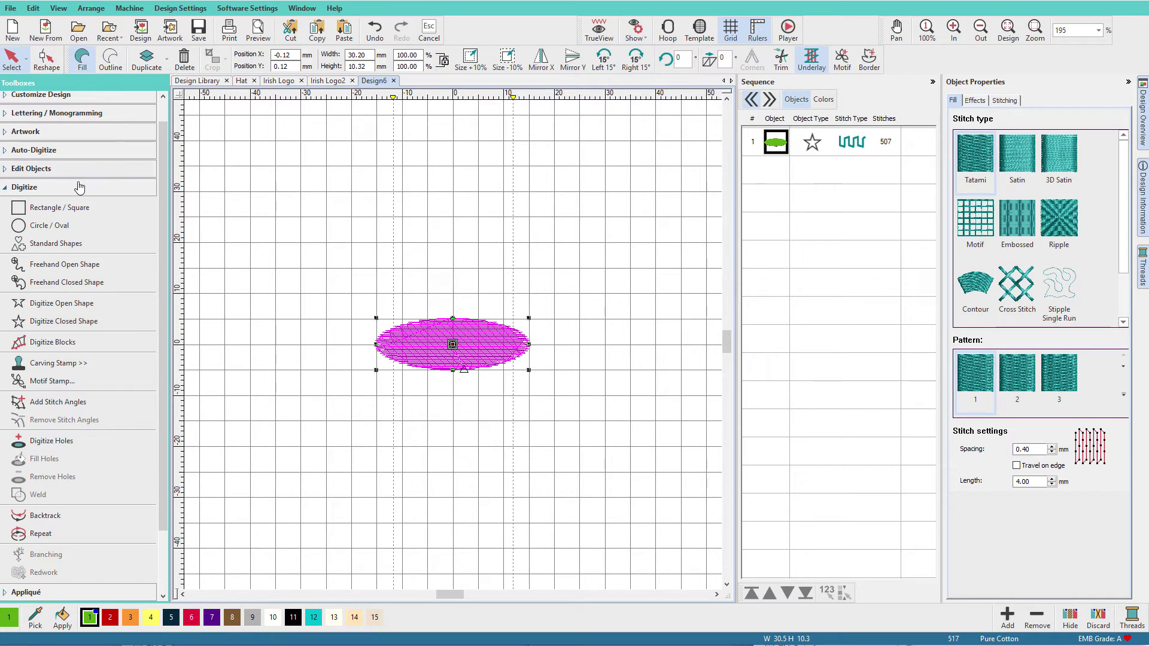
{"action": "left_click", "coordinate": [39, 228]}
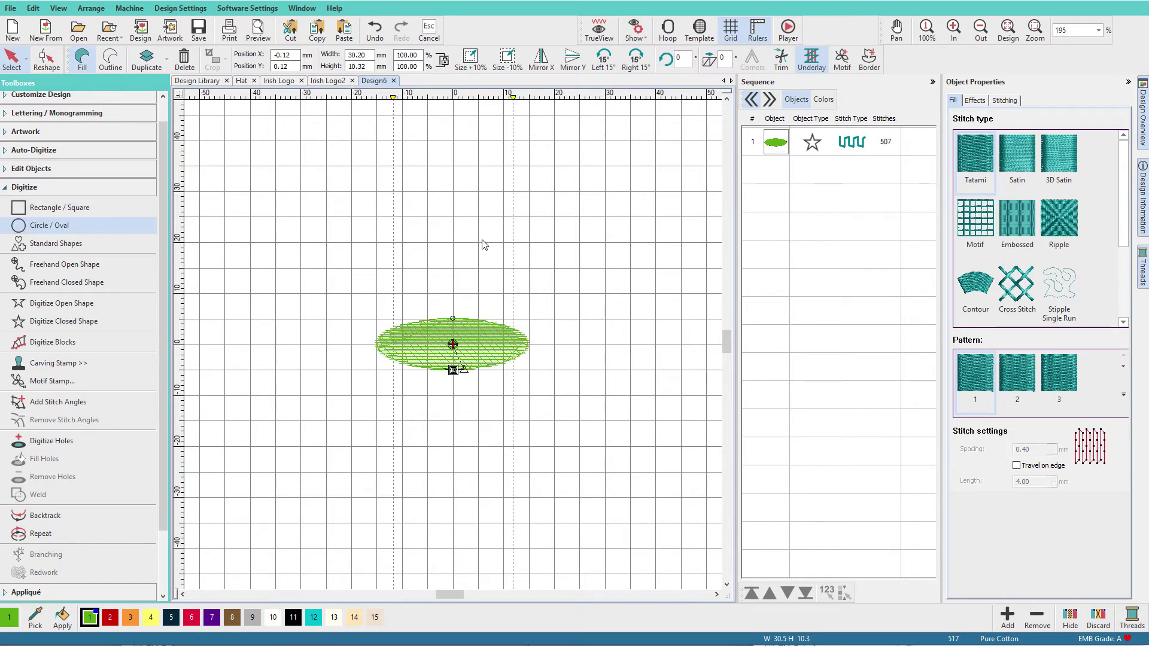
{"action": "left_click", "coordinate": [452, 230]}
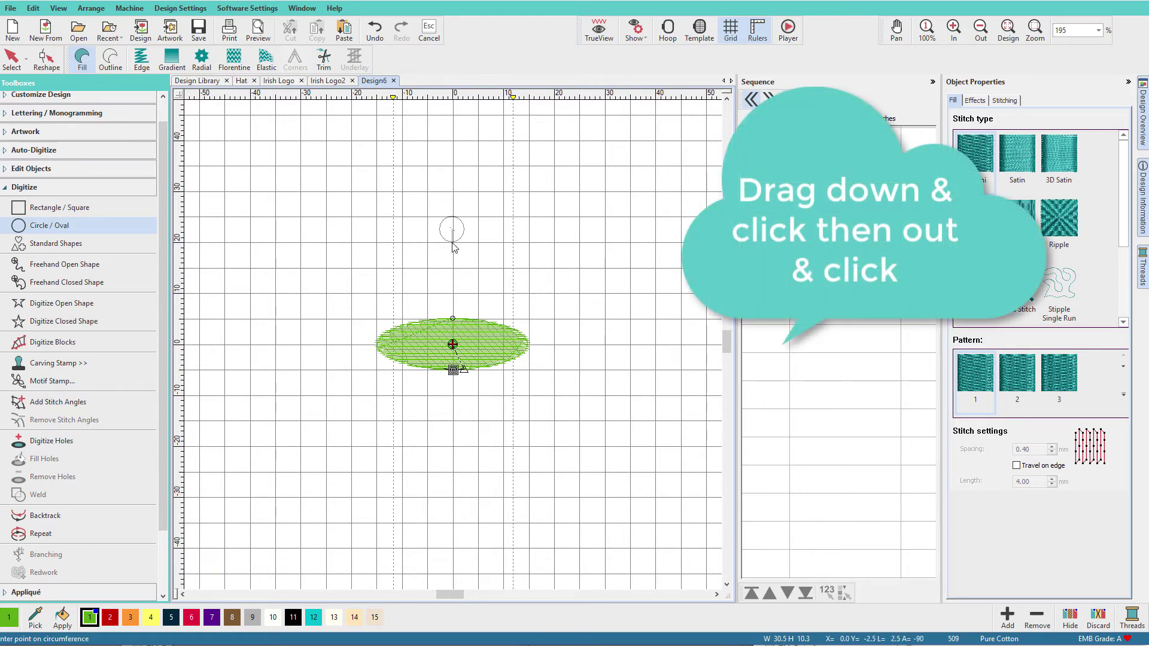
{"action": "left_click", "coordinate": [452, 241]}
{"action": "left_click", "coordinate": [513, 241]}
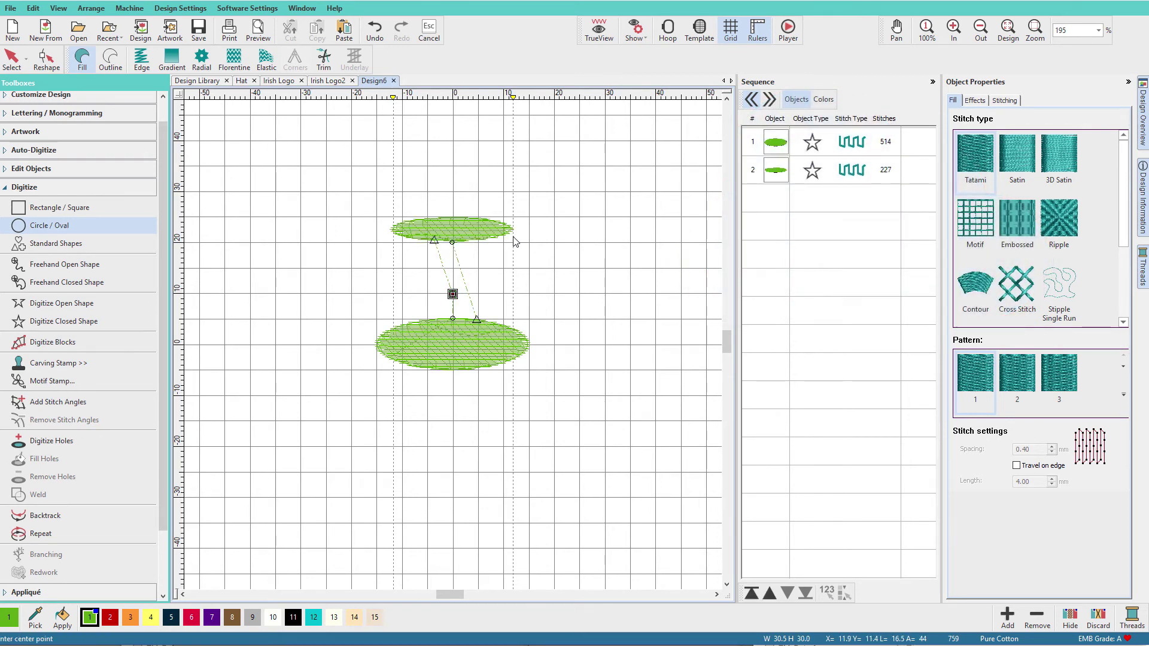
{"action": "key", "text": "Escape"}
Step: Move the upper oval slightly down and right, to about X 0.12 and Y 21.47 mm
{"action": "left_click", "coordinate": [474, 231]}
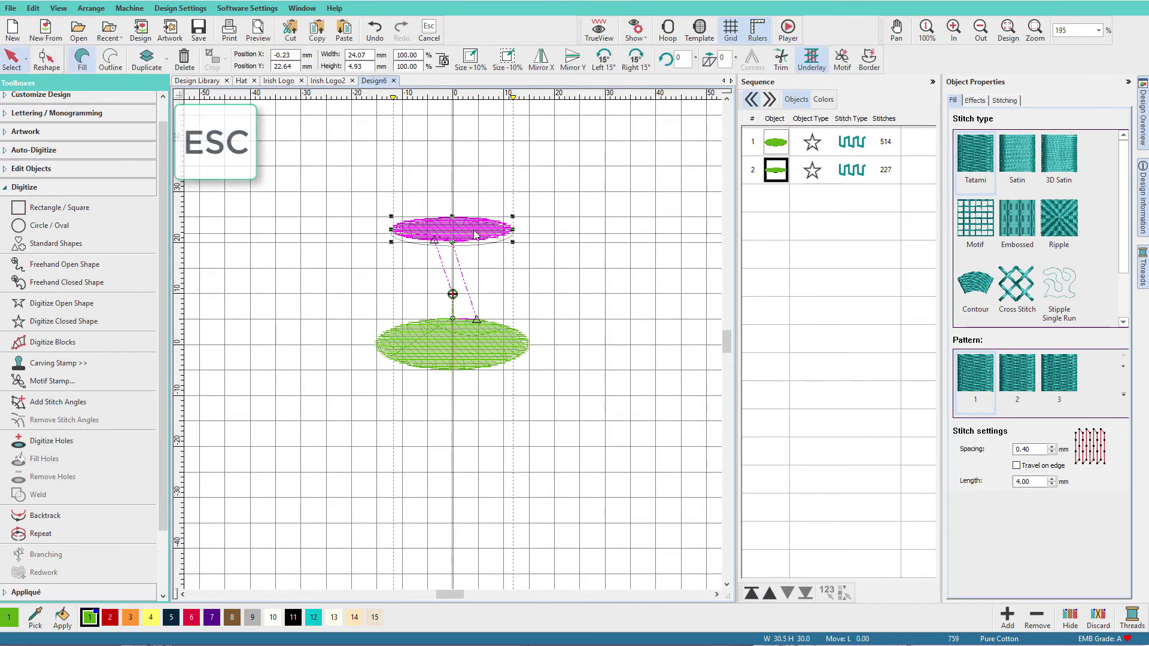
{"action": "mouse_move", "coordinate": [474, 230]}
{"action": "left_mouse_down"}
{"action": "mouse_move", "coordinate": [476, 241]}
{"action": "mouse_move", "coordinate": [488, 237]}
{"action": "left_mouse_up"}
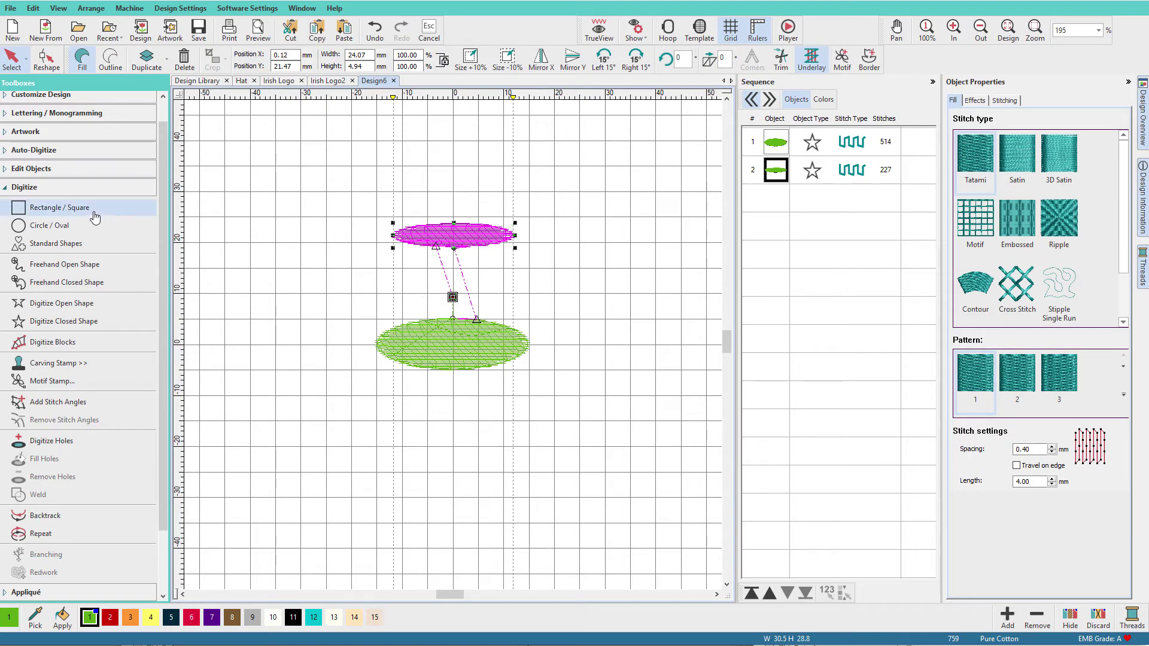
Step: Digitize a closed Tatami-filled hat crown with inward-curving sides between the two ovals, ending in a curved base over the brim oval
{"action": "left_click", "coordinate": [58, 323]}
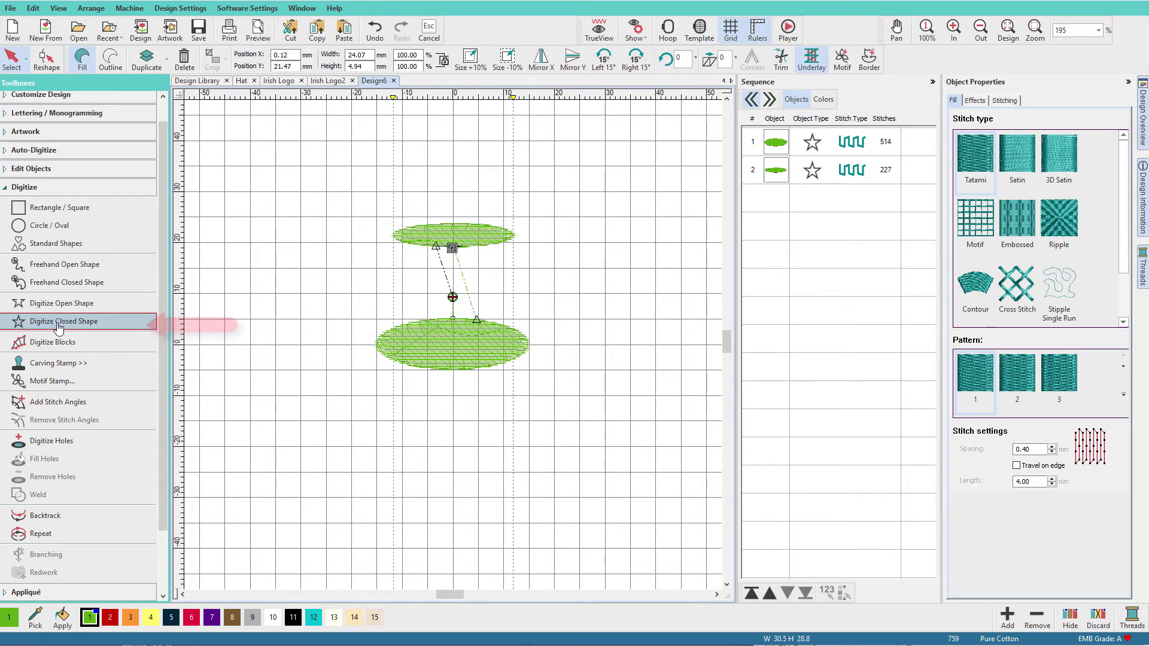
{"action": "left_click", "coordinate": [415, 343]}
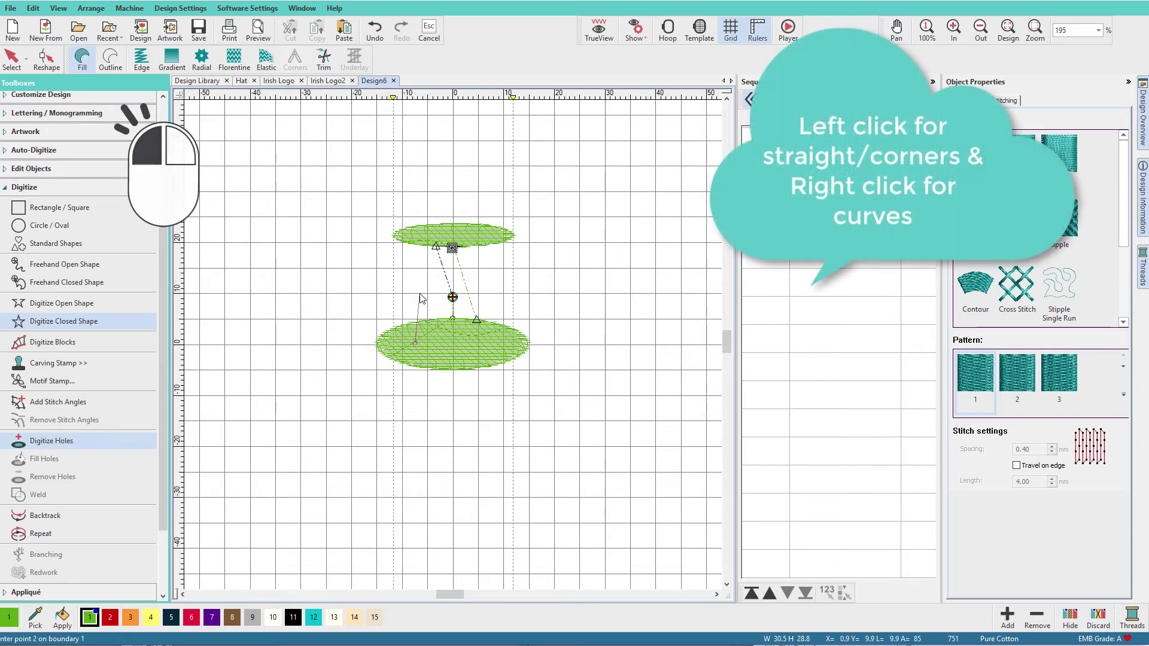
{"action": "right_click", "coordinate": [419, 292]}
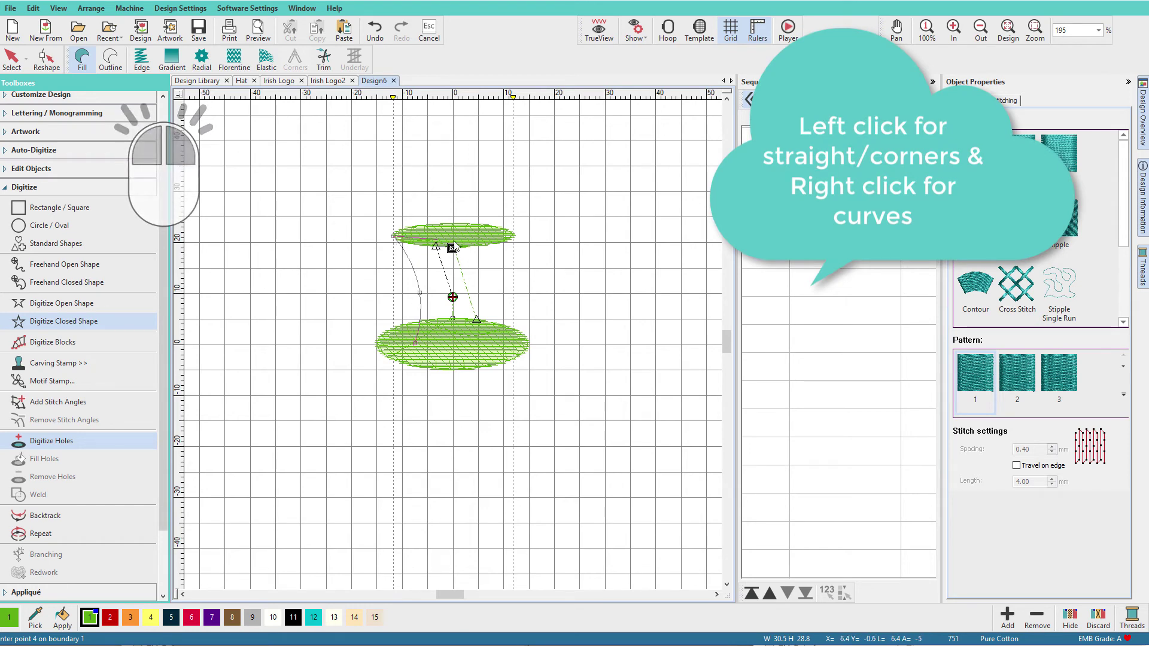
{"action": "left_click", "coordinate": [512, 238]}
{"action": "right_click", "coordinate": [489, 295]}
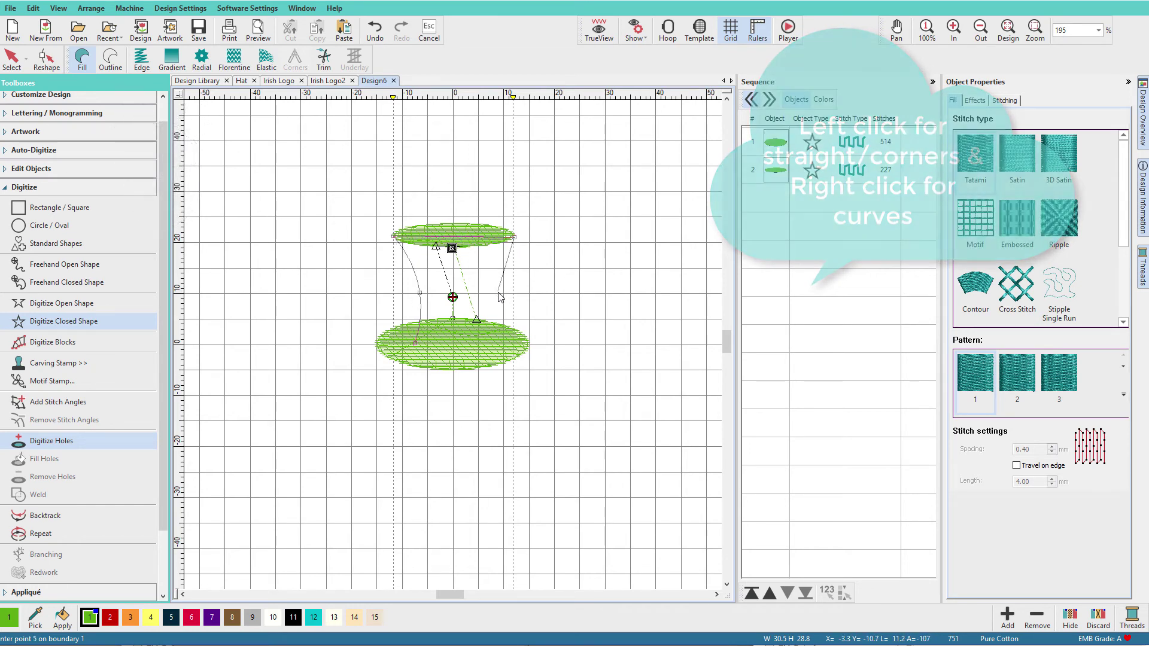
{"action": "left_click", "coordinate": [500, 339]}
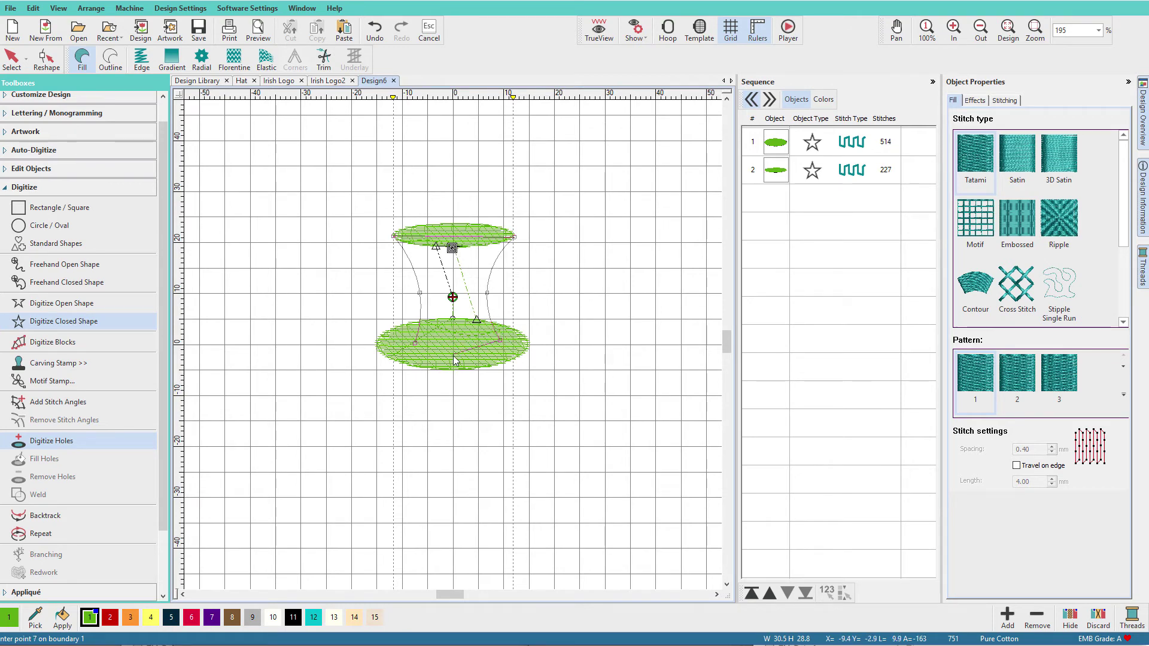
{"action": "key", "text": "Return"}
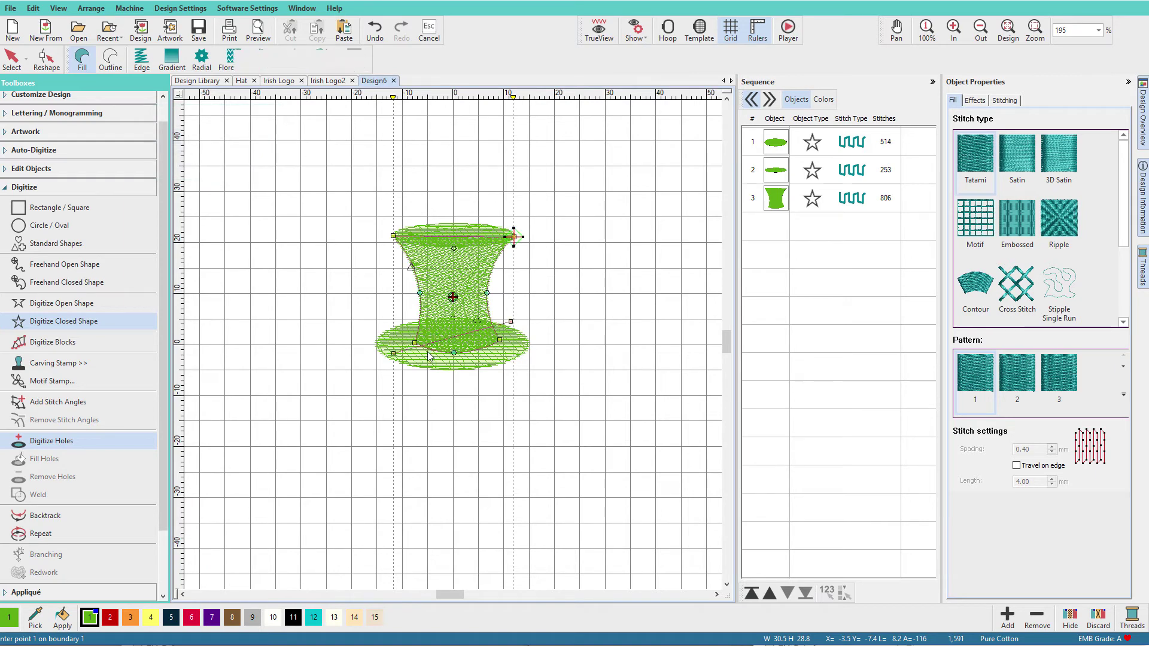
{"action": "key", "text": "Escape"}
Step: Reshape the crown by moving its lower-left corner outward and the midpoints of both sides slightly down and outward
{"action": "left_click_drag", "start_coordinate": [409, 340], "coordinate": [409, 340]}
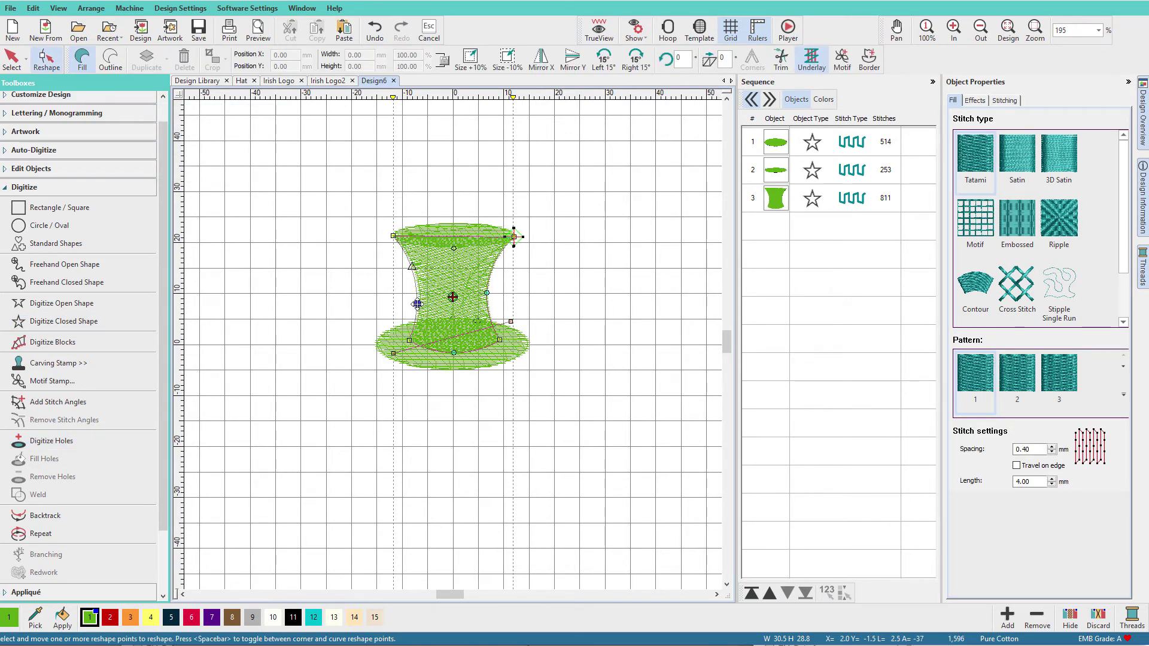
{"action": "left_click_drag", "start_coordinate": [416, 305], "coordinate": [417, 305]}
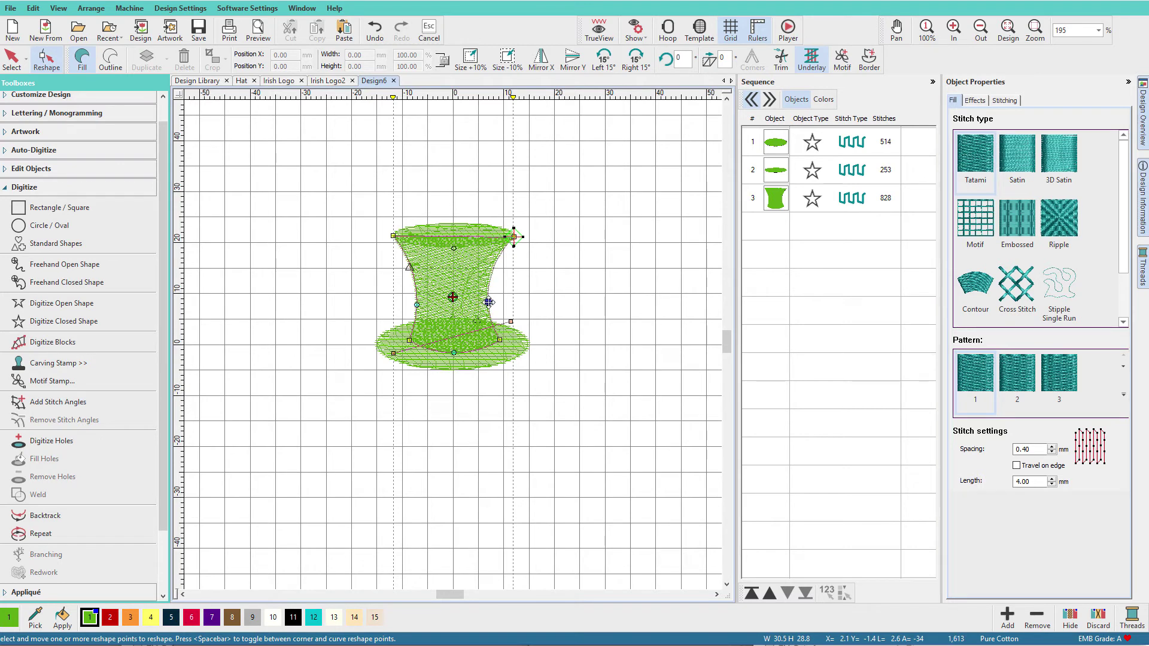
{"action": "left_click", "coordinate": [489, 306]}
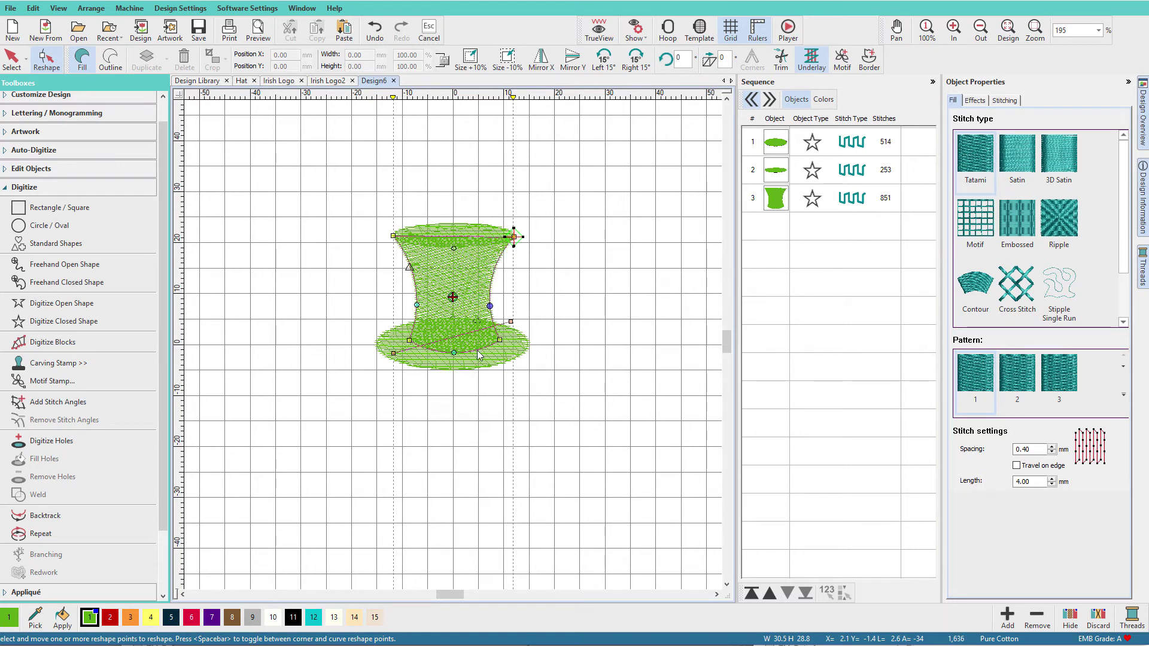
Step: Rotate the crown's stitch angle to run nearly vertically from its top edge to its base
{"action": "left_click", "coordinate": [395, 353]}
{"action": "left_click_drag", "start_coordinate": [510, 320], "coordinate": [434, 237]}
{"action": "left_click_drag", "start_coordinate": [393, 353], "coordinate": [431, 351]}
{"action": "key", "text": "Escape"}
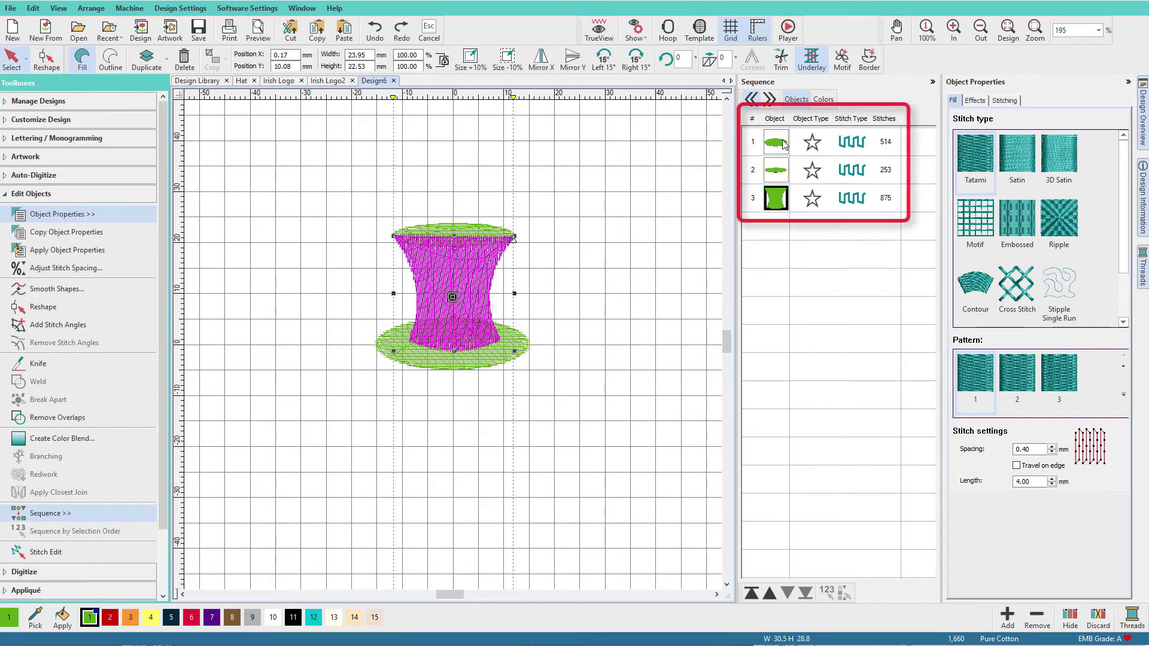
Step: Reorder the stitching sequence so the crown stitches second, between the brim oval and the top oval
{"action": "left_click", "coordinate": [776, 202]}
{"action": "left_click_drag", "start_coordinate": [776, 166], "coordinate": [777, 168]}
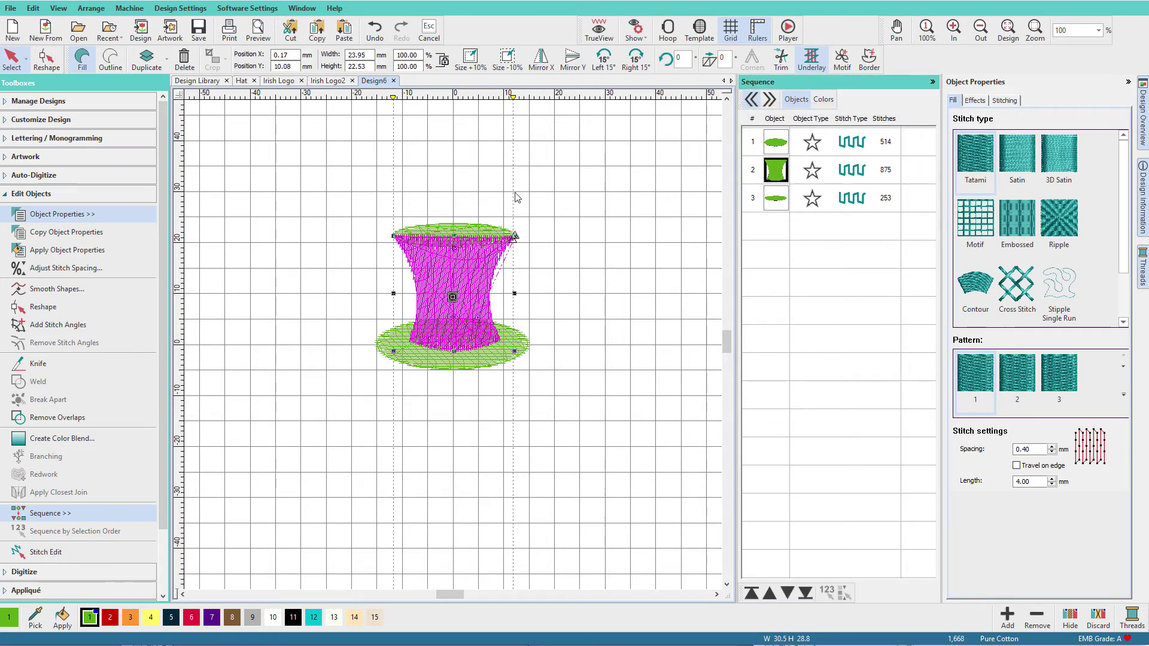
{"action": "left_click", "coordinate": [514, 195]}
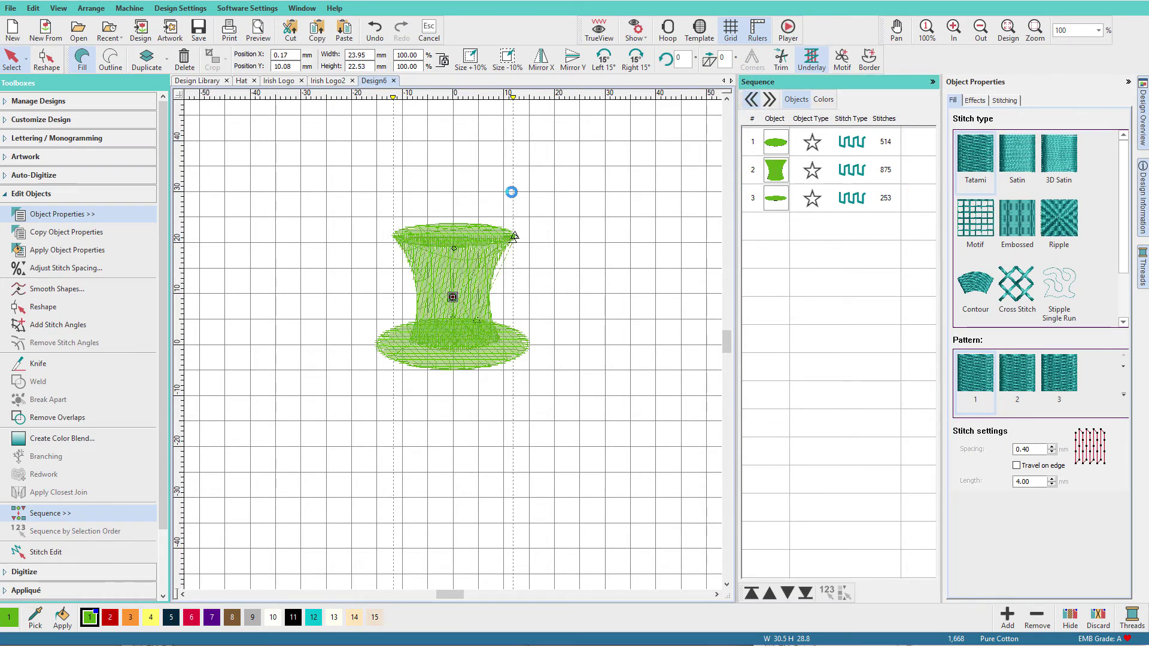
Step: Remove the overlapping stitches beneath the crown, and those beneath the top oval
{"action": "left_click", "coordinate": [462, 283]}
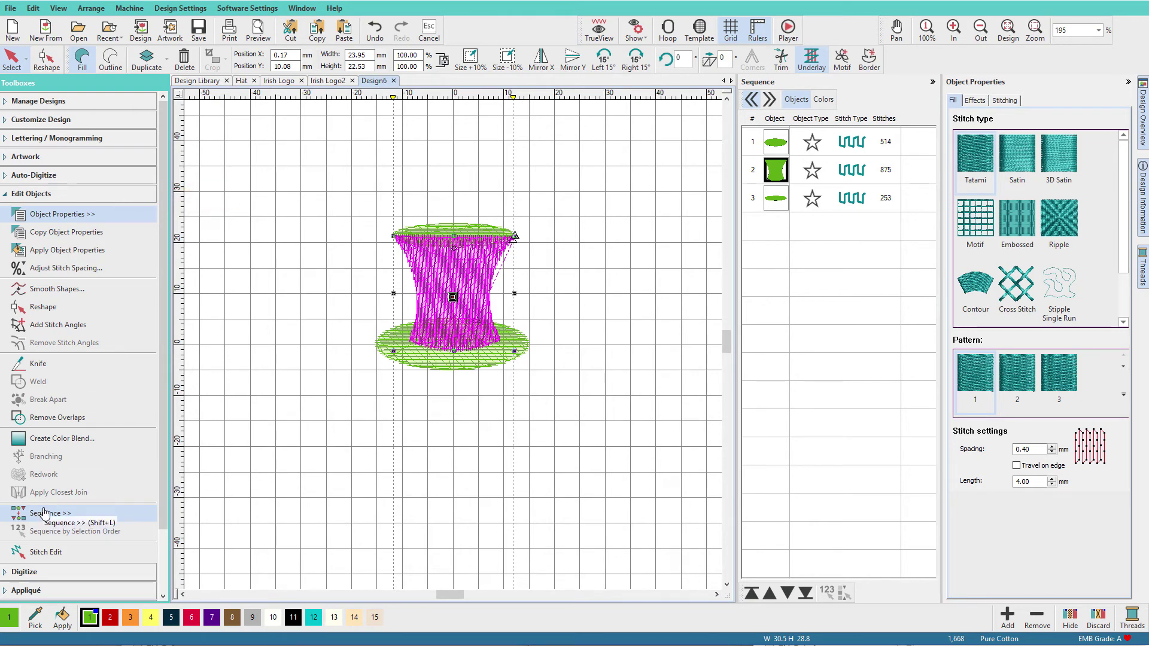
{"action": "left_click", "coordinate": [93, 420]}
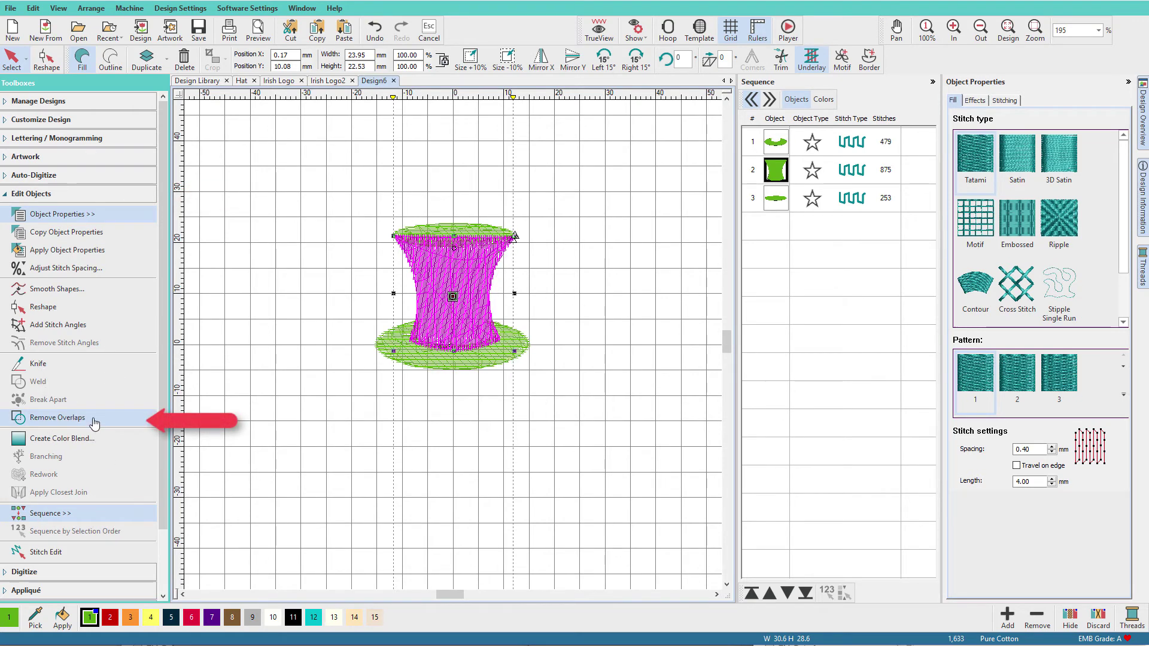
{"action": "left_click", "coordinate": [473, 231]}
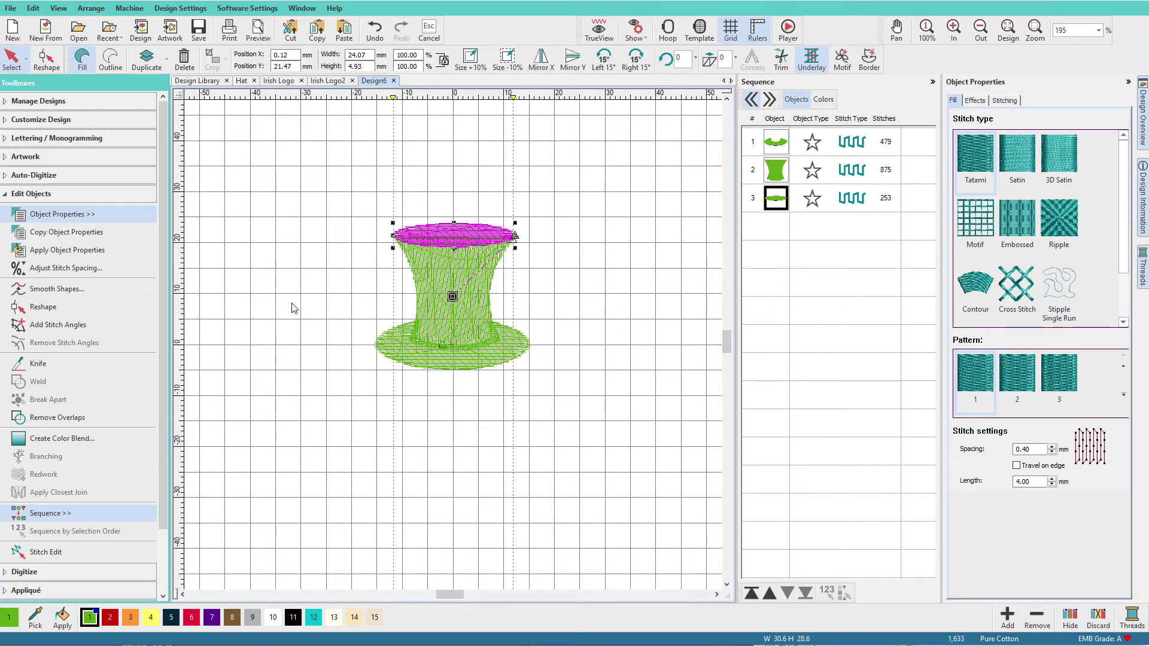
{"action": "left_click", "coordinate": [76, 417]}
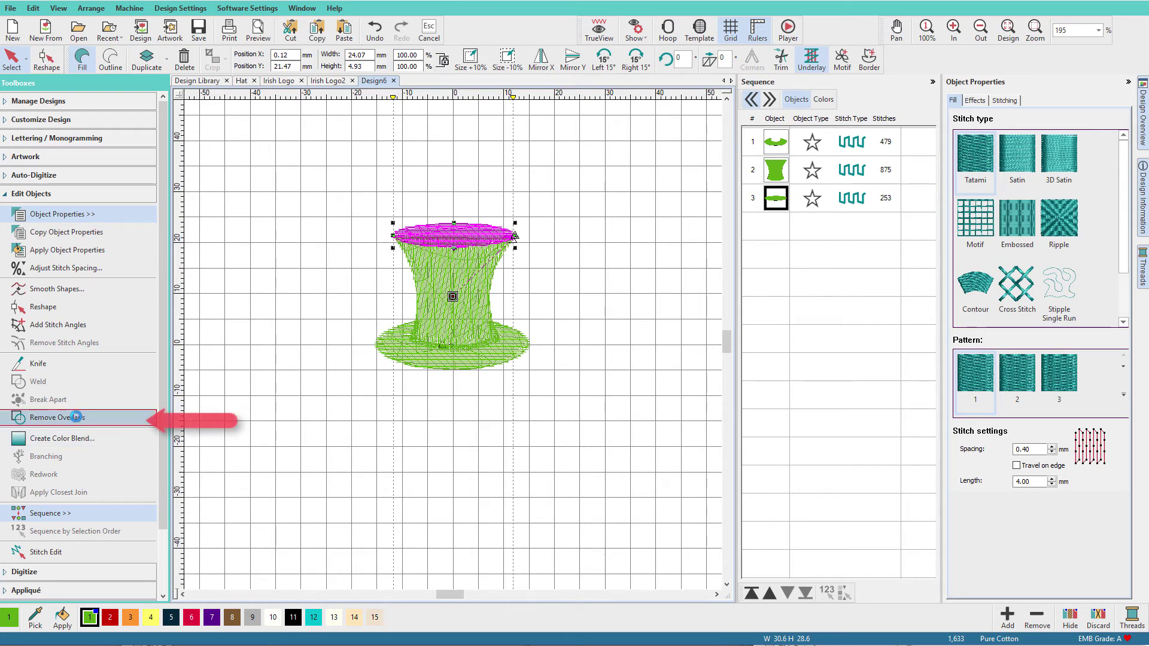
Step: Add five stitch angles fanning outward around the hat brim, and preview the hat in TrueView
{"action": "left_click", "coordinate": [442, 363]}
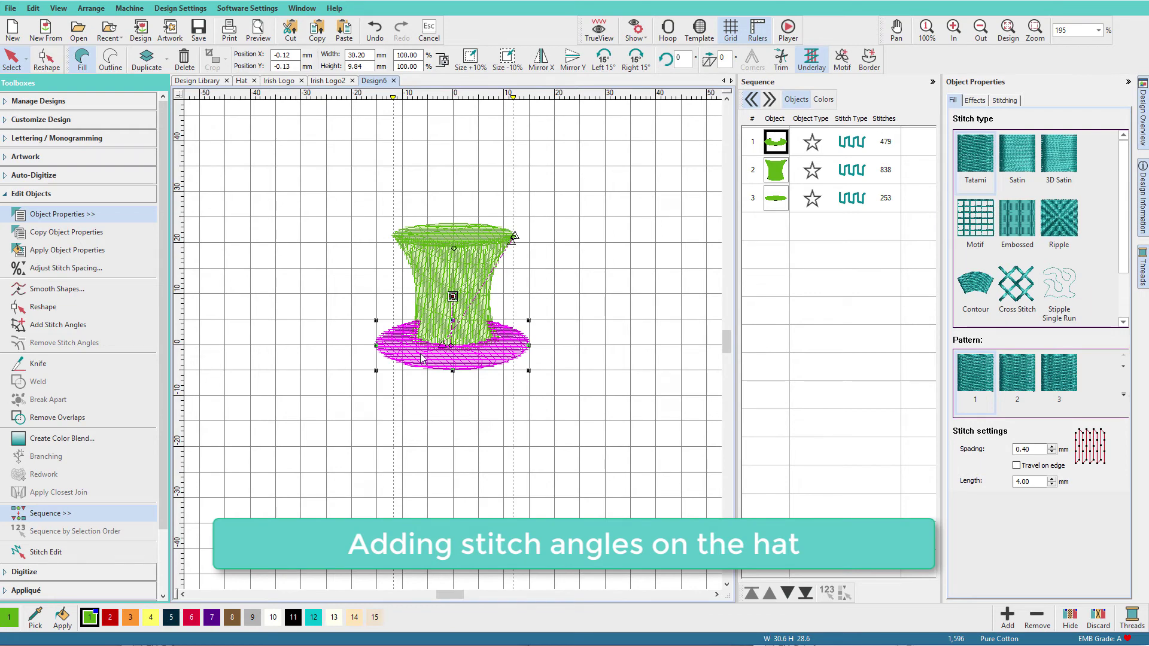
{"action": "left_click", "coordinate": [63, 330]}
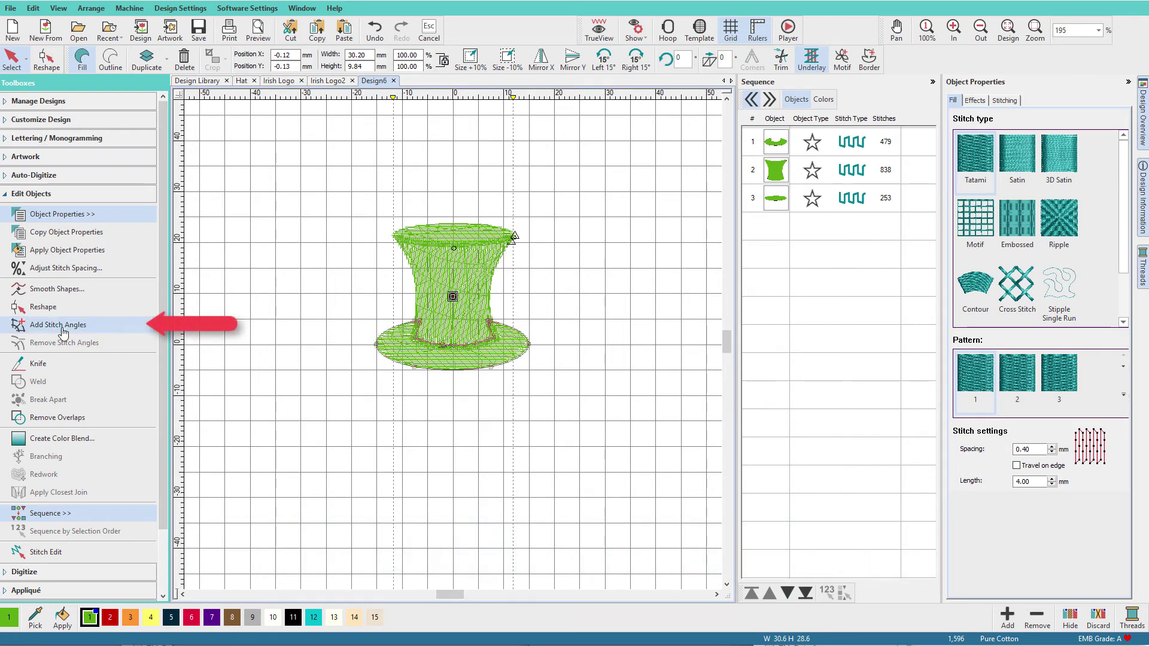
{"action": "left_click", "coordinate": [444, 342]}
{"action": "left_click", "coordinate": [393, 325]}
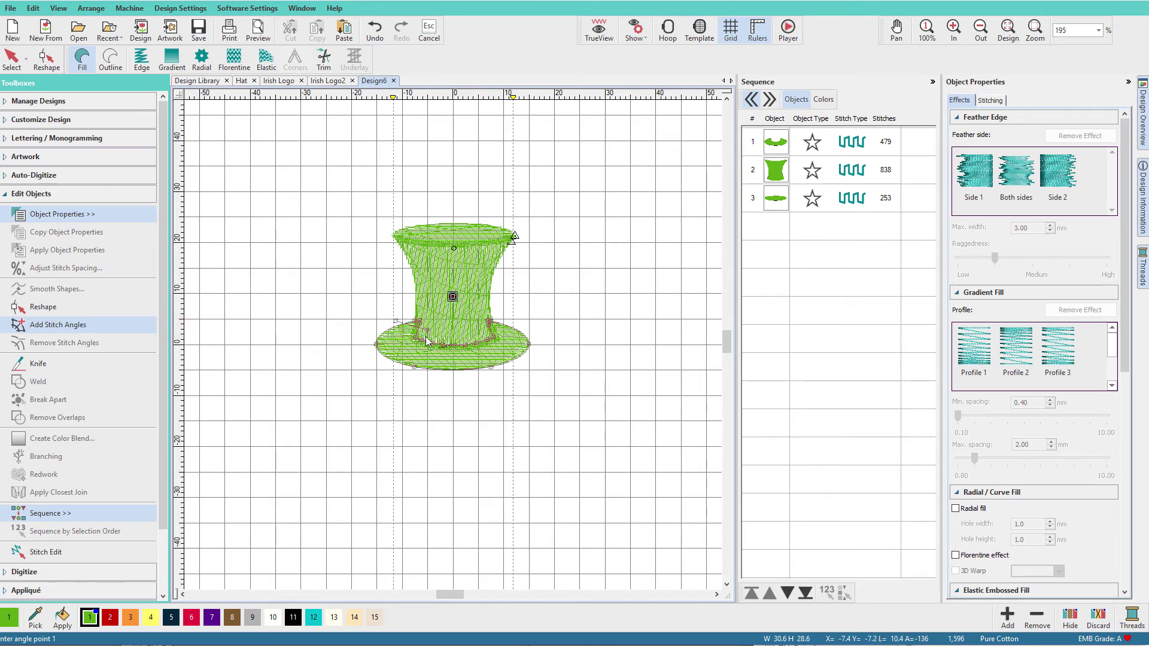
{"action": "left_click", "coordinate": [450, 381]}
{"action": "left_click", "coordinate": [504, 319]}
{"action": "left_click", "coordinate": [526, 362]}
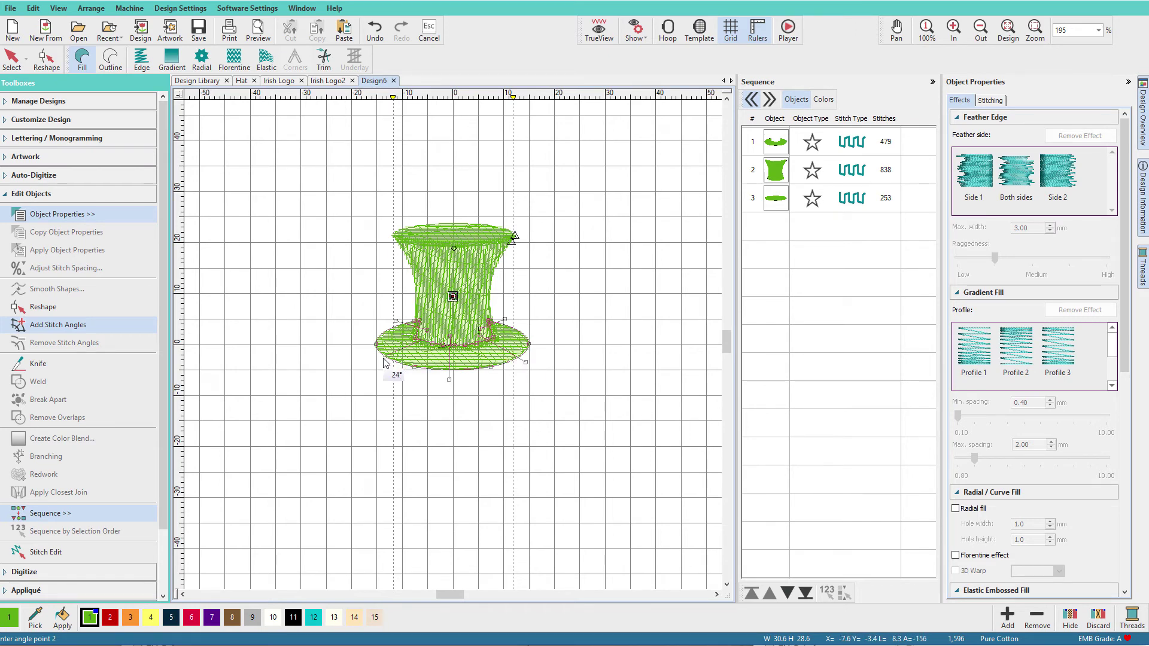
{"action": "key", "text": "Return"}
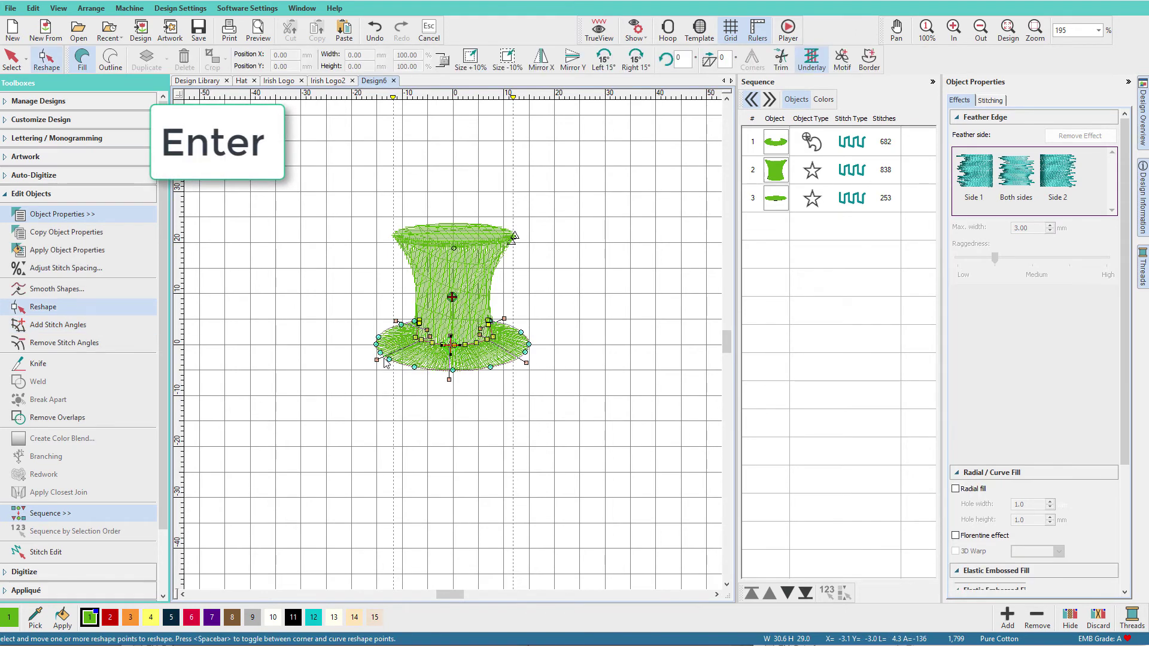
{"action": "key", "text": "t"}
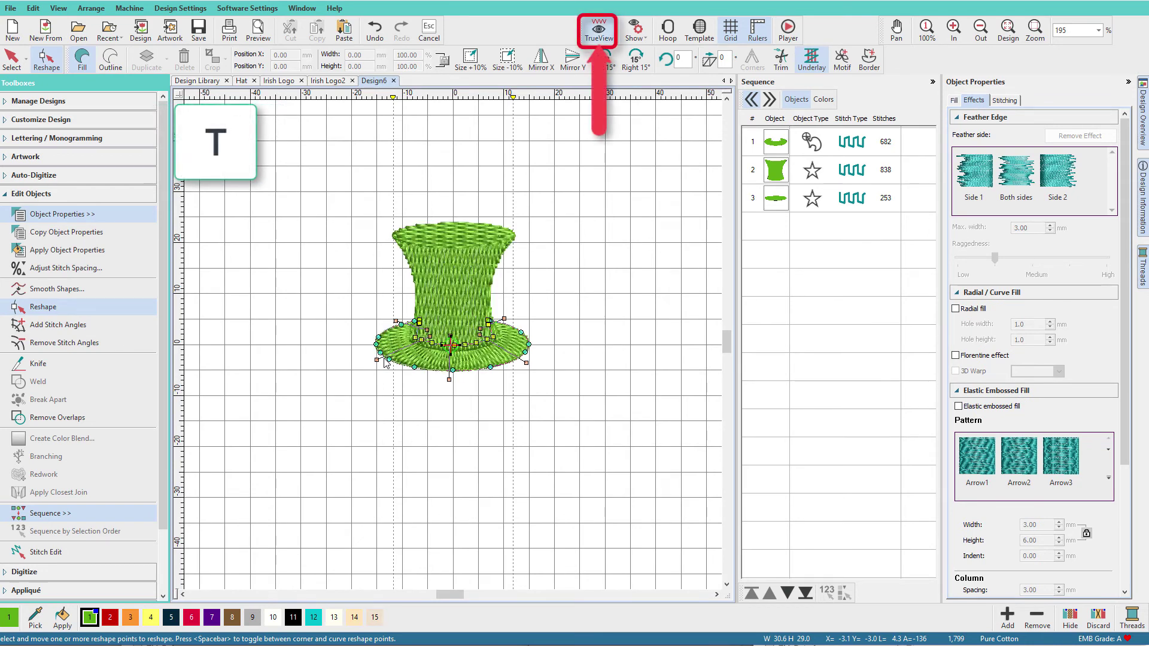
{"action": "key", "text": "t"}
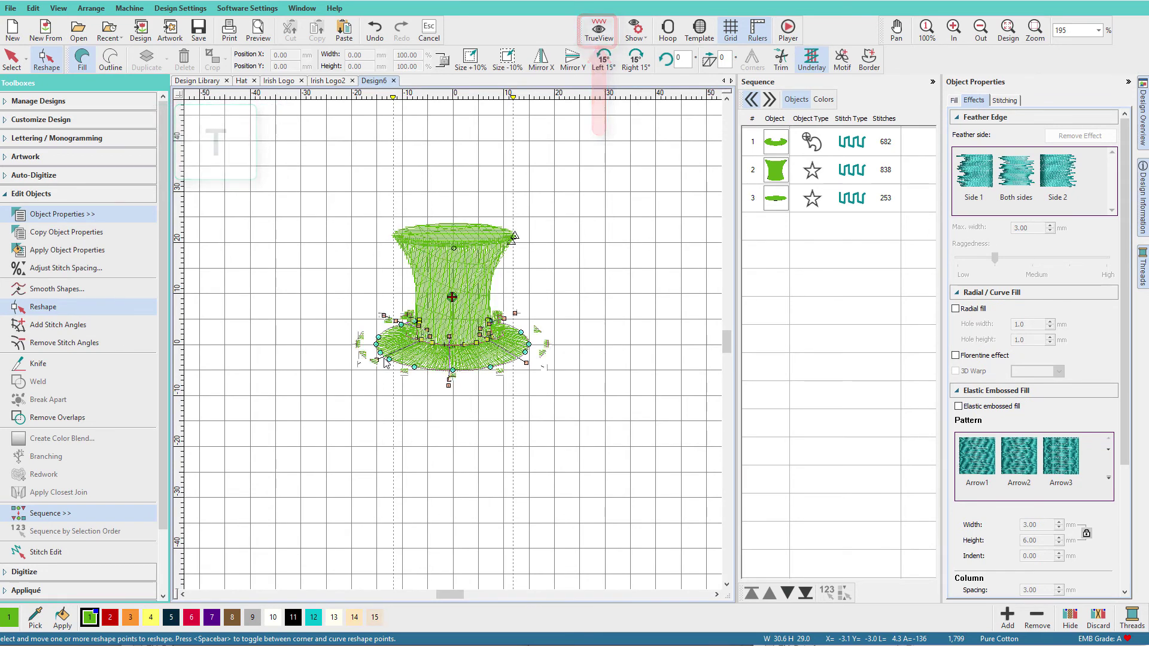
Step: Digitize a curved hat band about 3.6 mm high across the lower crown with Digitize Blocks, in black thread color 11
{"action": "scroll", "coordinate": [391, 316], "scroll_direction": "up", "scroll_amount": 2}
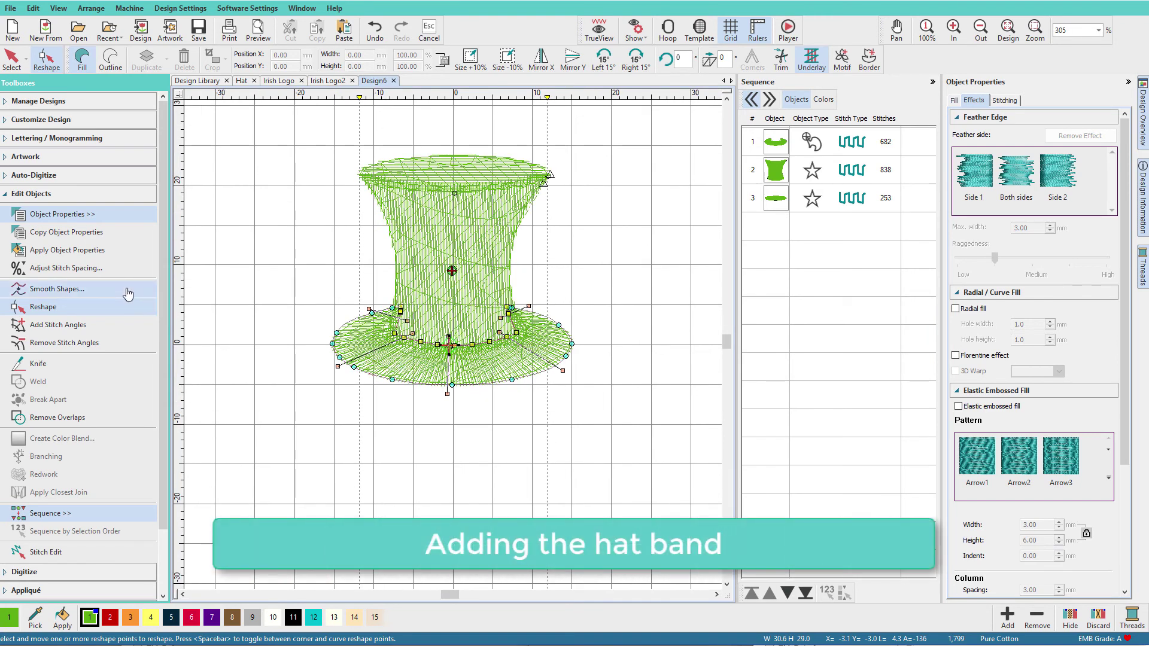
{"action": "left_click", "coordinate": [5, 197]}
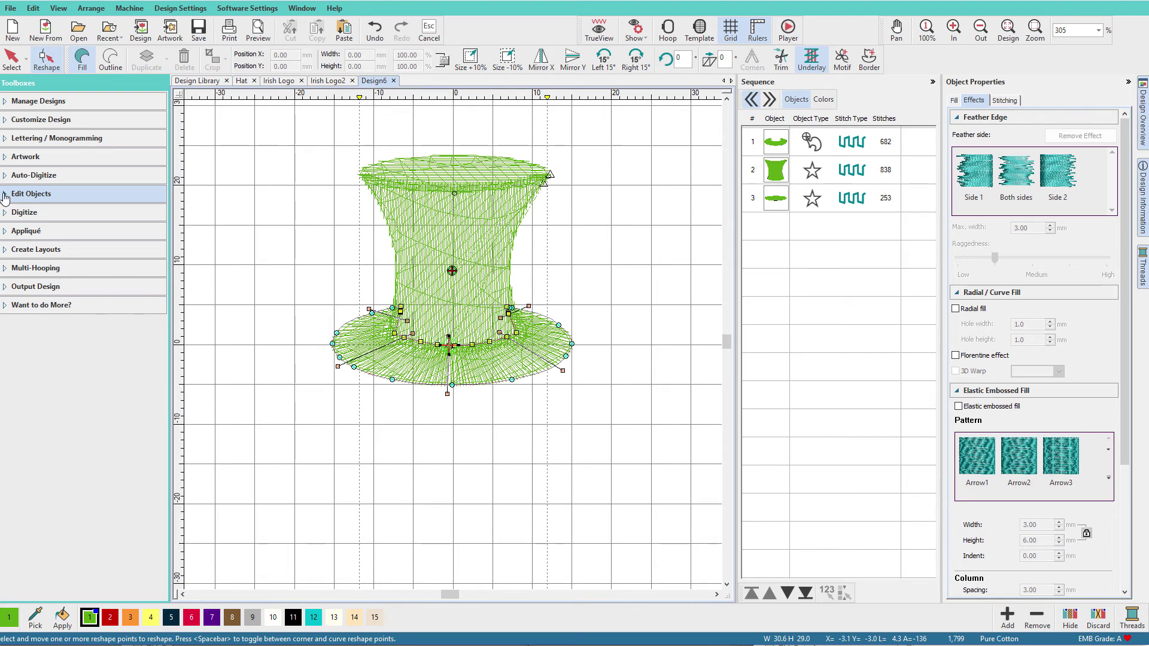
{"action": "left_click", "coordinate": [5, 215]}
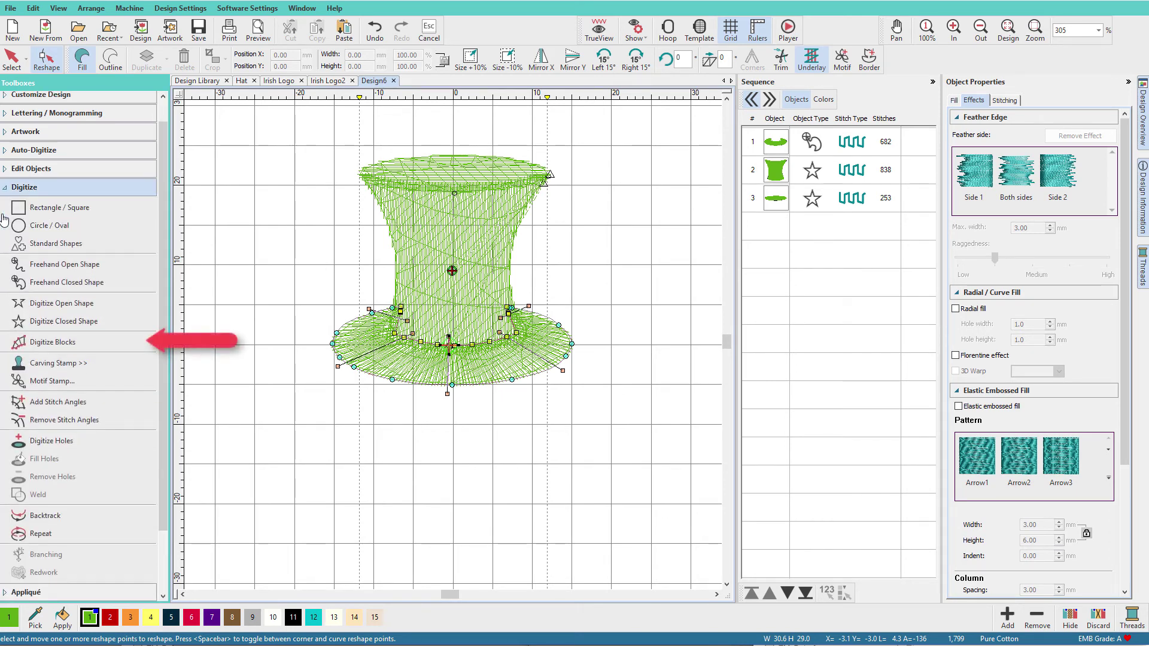
{"action": "left_click", "coordinate": [53, 342]}
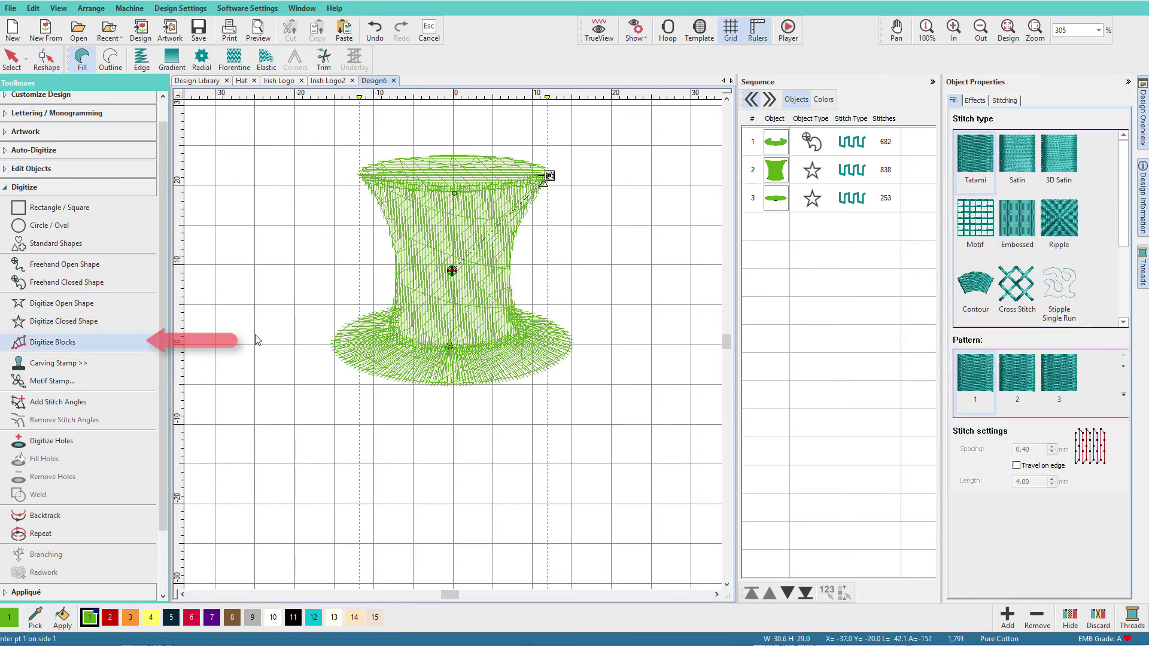
{"action": "left_click", "coordinate": [293, 617]}
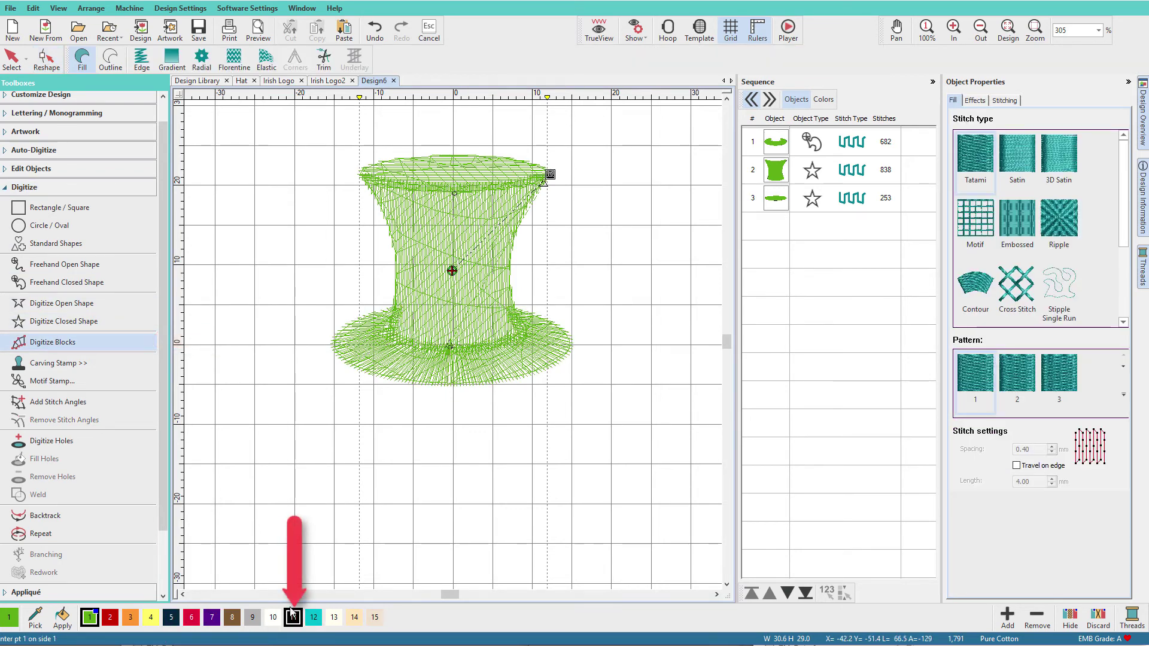
{"action": "left_click", "coordinate": [395, 294]}
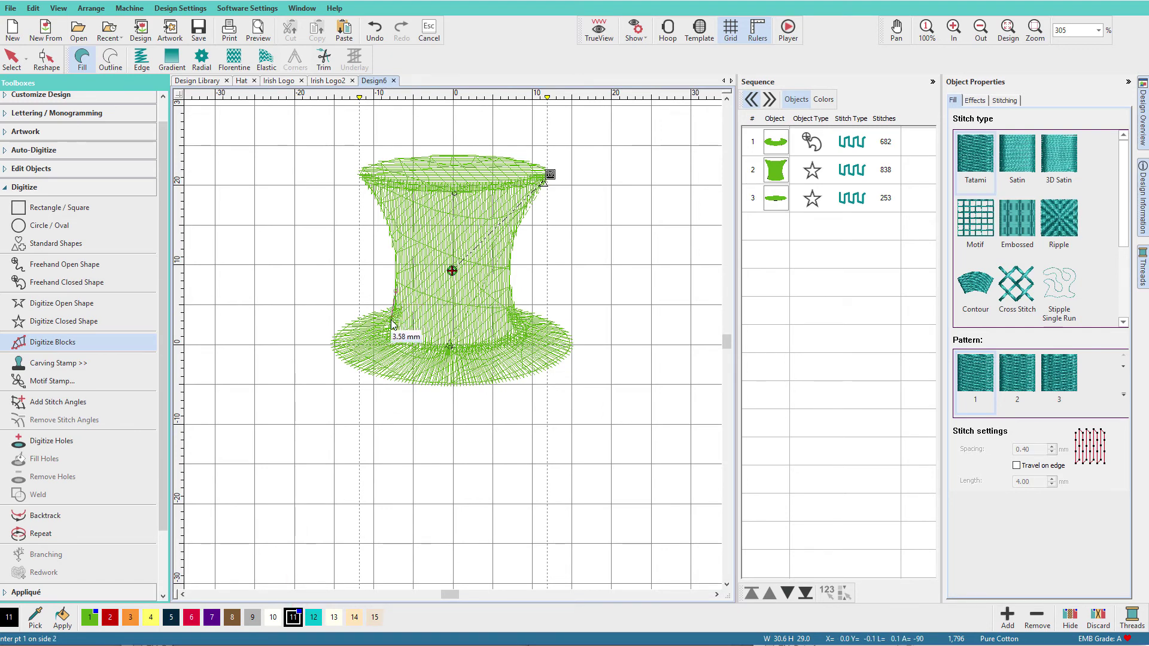
{"action": "left_click", "coordinate": [453, 298]}
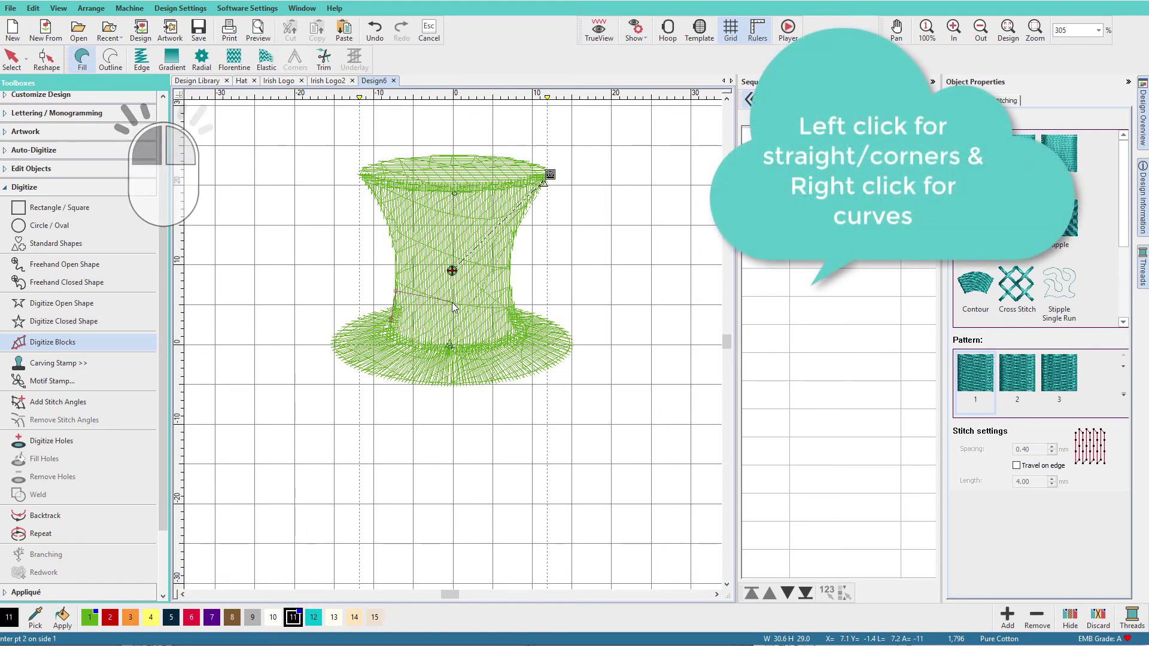
{"action": "left_click", "coordinate": [453, 332]}
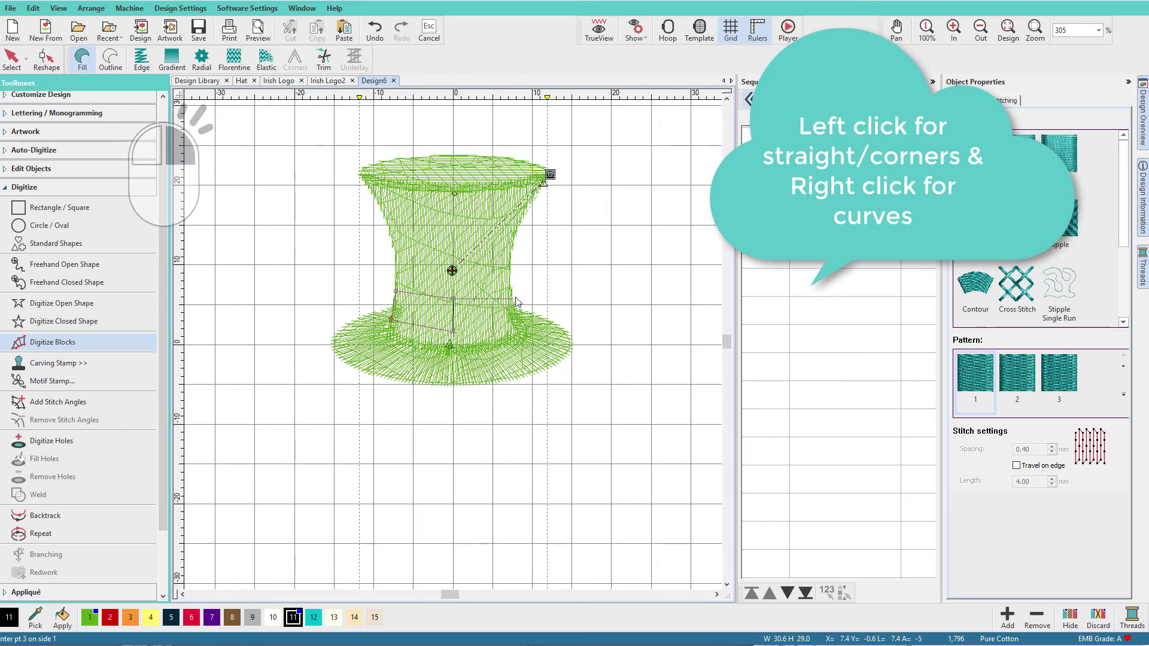
{"action": "left_click", "coordinate": [511, 295]}
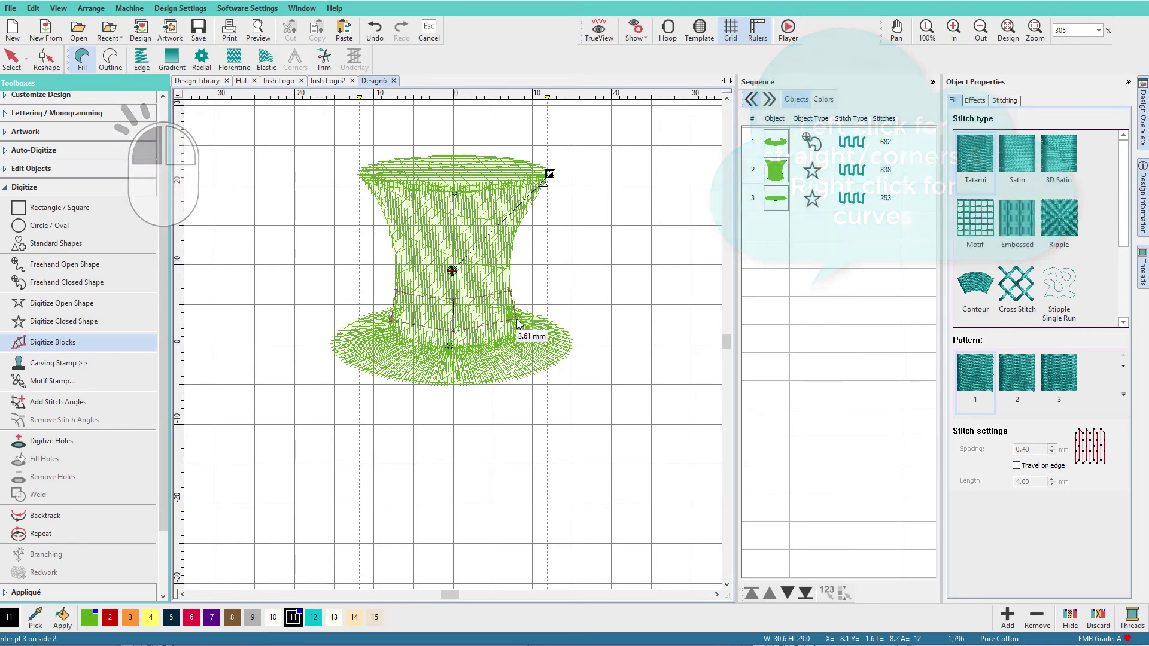
{"action": "left_click", "coordinate": [519, 325]}
{"action": "key", "text": "Return"}
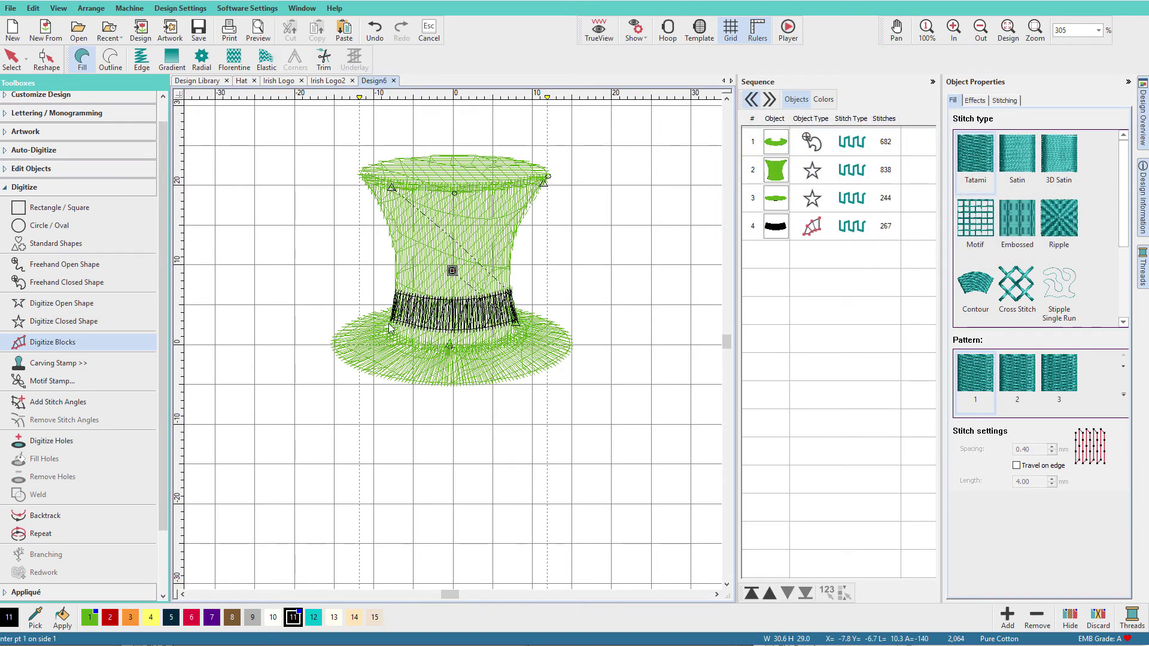
Step: Reshape the ends of the black hat band so they fit the edges of the crown
{"action": "key", "text": "h"}
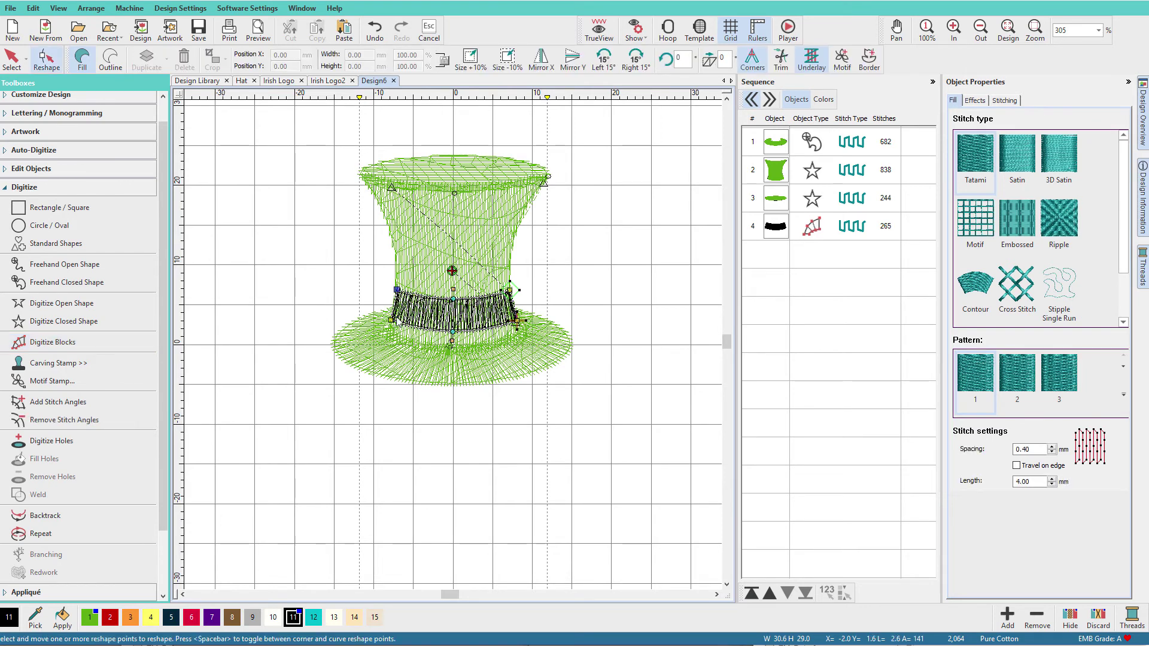
{"action": "key", "text": "Escape"}
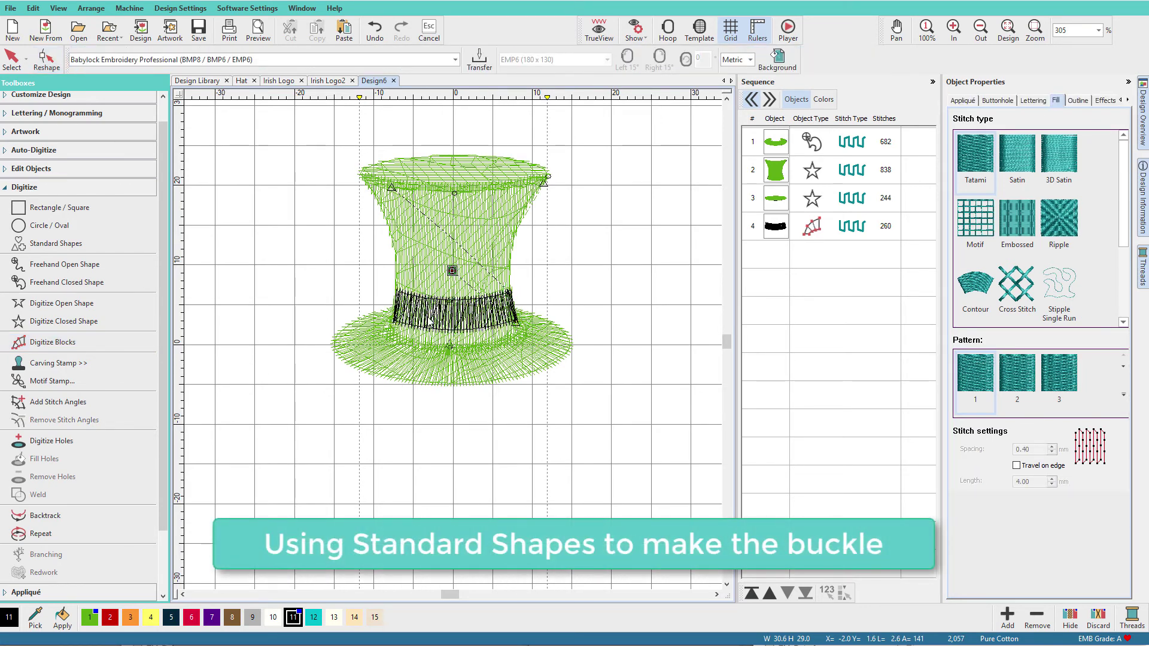
Step: Add the rounded-square standard shape, pattern C from Borders, about 5.8 × 6.3 mm, over the centre of the hat band
{"action": "left_click", "coordinate": [48, 245]}
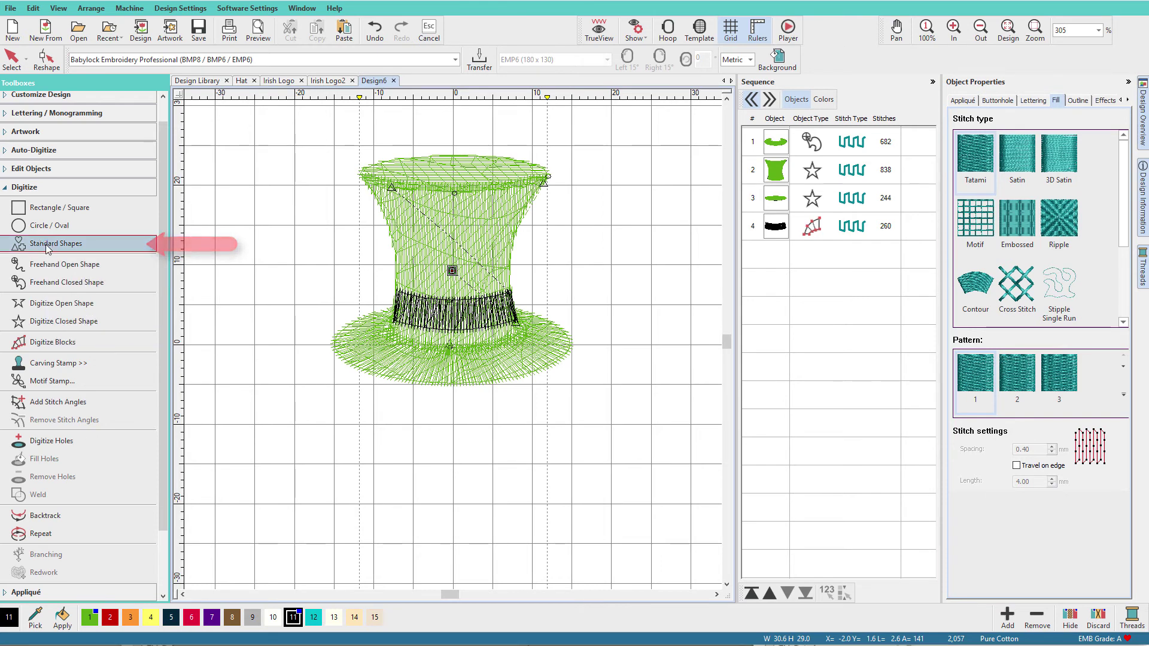
{"action": "left_click_drag", "start_coordinate": [710, 257], "coordinate": [709, 285]}
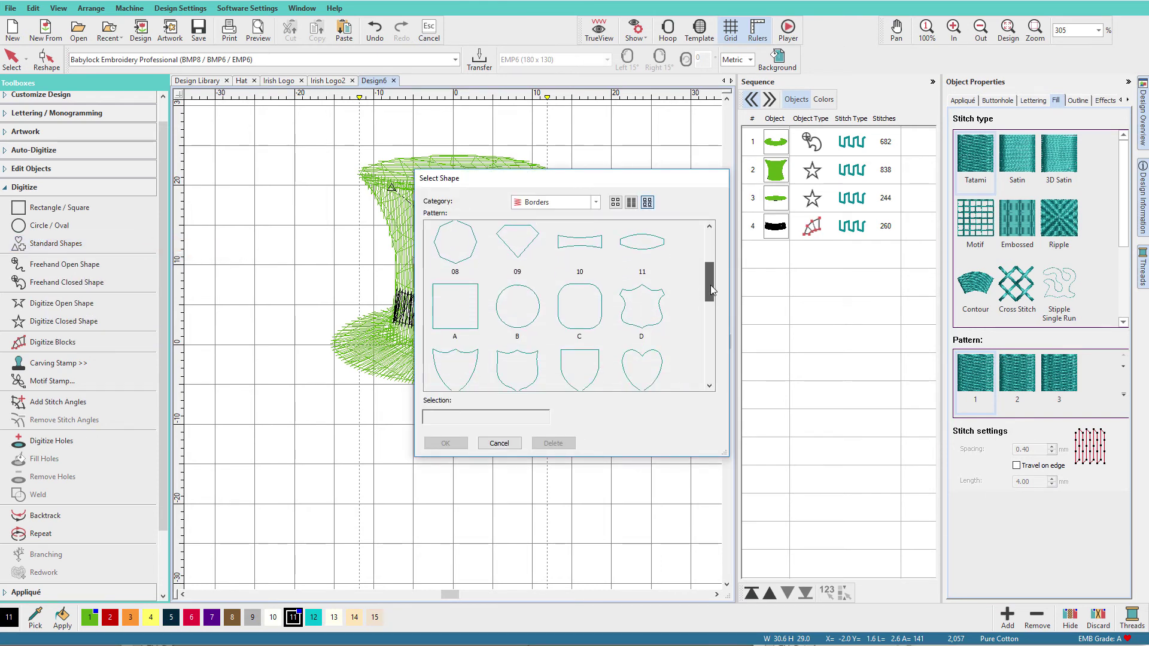
{"action": "left_click", "coordinate": [591, 317]}
{"action": "left_click", "coordinate": [445, 442]}
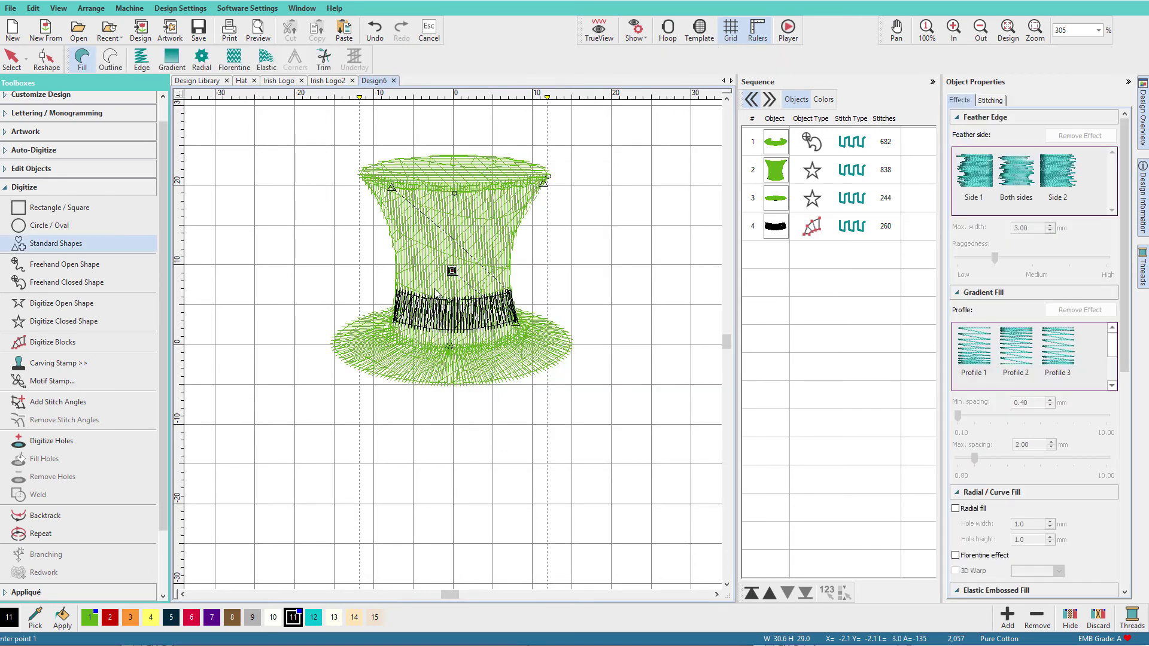
{"action": "left_click", "coordinate": [478, 342]}
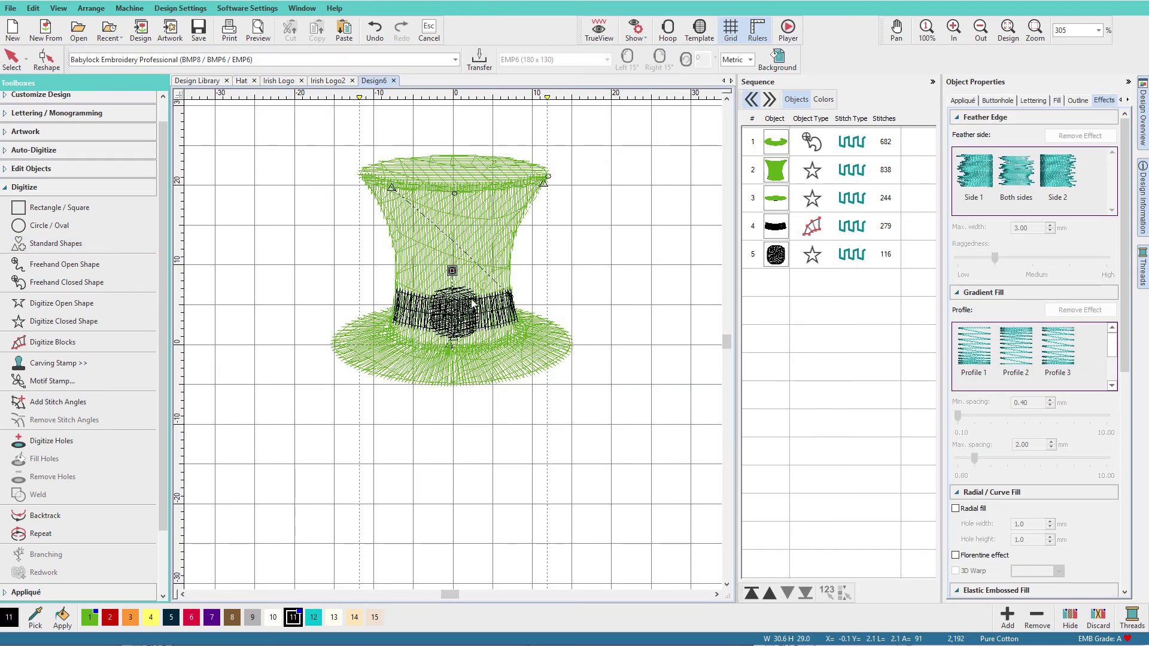
Step: Convert the rounded-square buckle to a satin outline 1.50 mm wide in orange thread color 3
{"action": "left_click", "coordinate": [775, 256]}
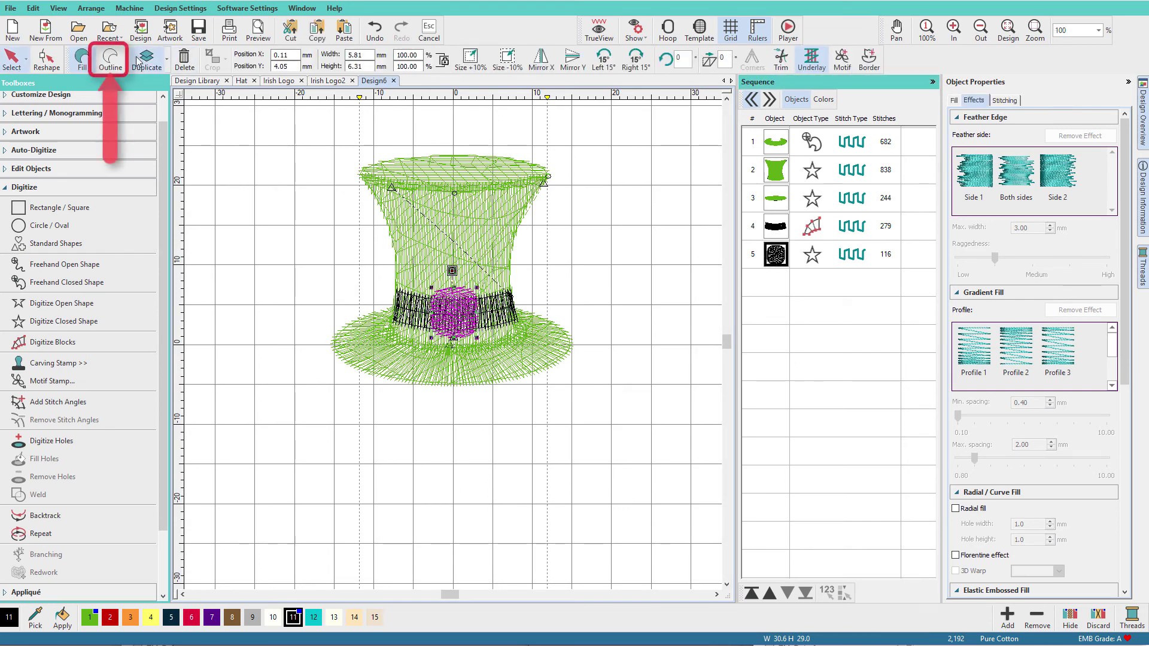
{"action": "left_click", "coordinate": [112, 57]}
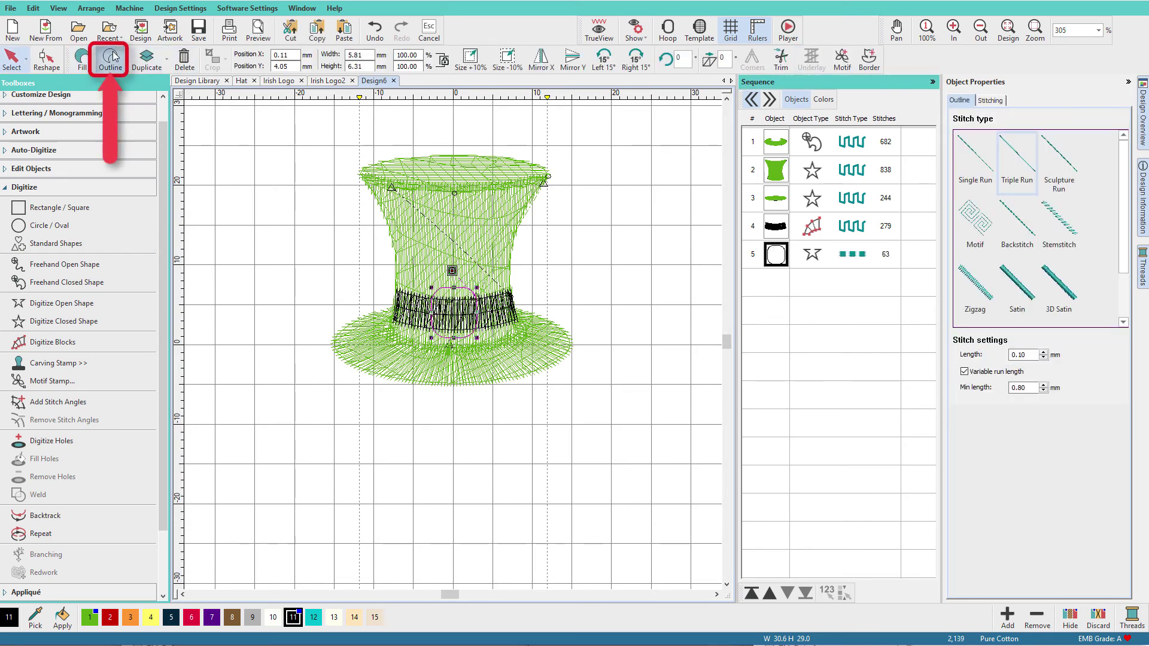
{"action": "left_click", "coordinate": [1019, 289]}
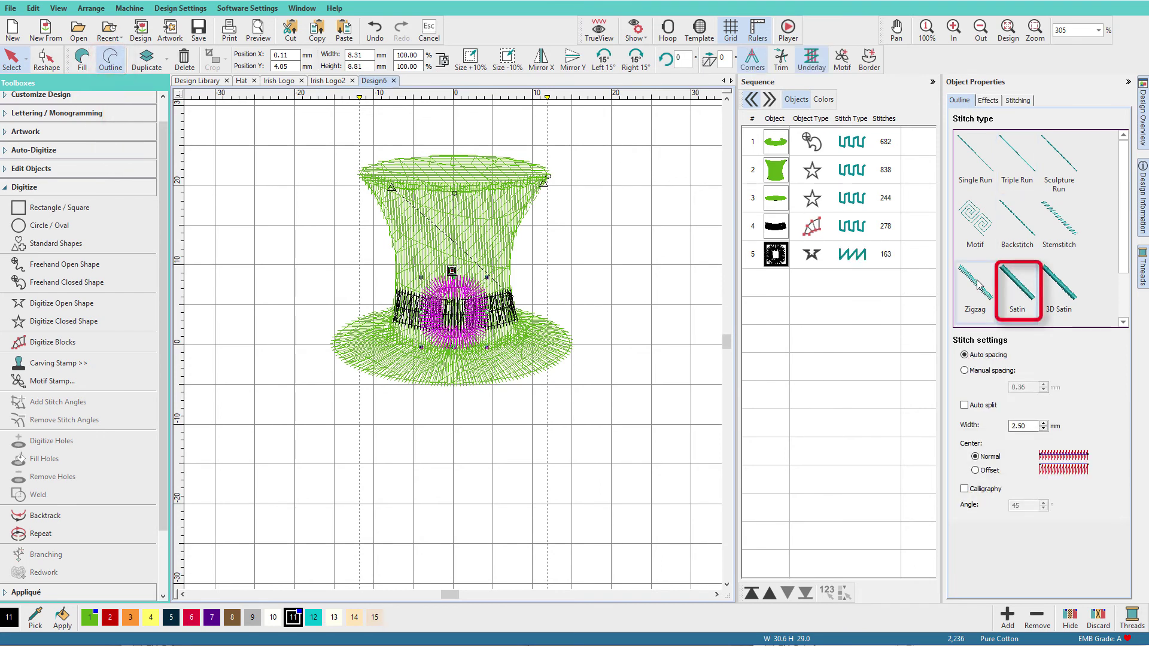
{"action": "double_click", "coordinate": [1010, 426]}
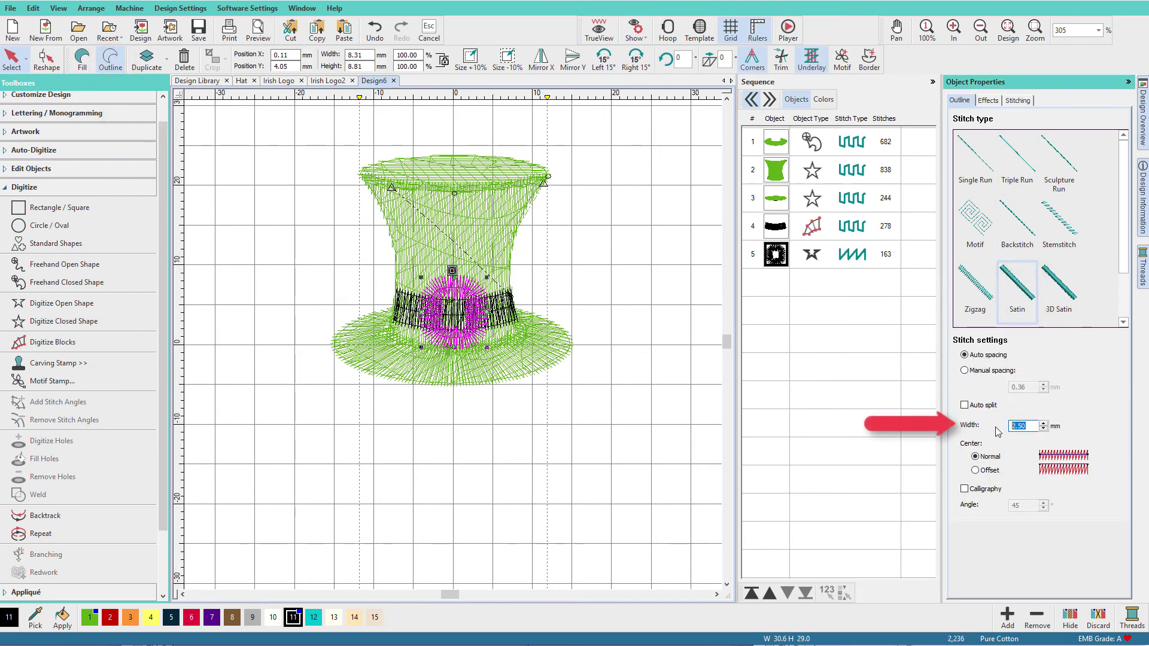
{"action": "type", "text": "1.50"}
{"action": "key", "text": "Return"}
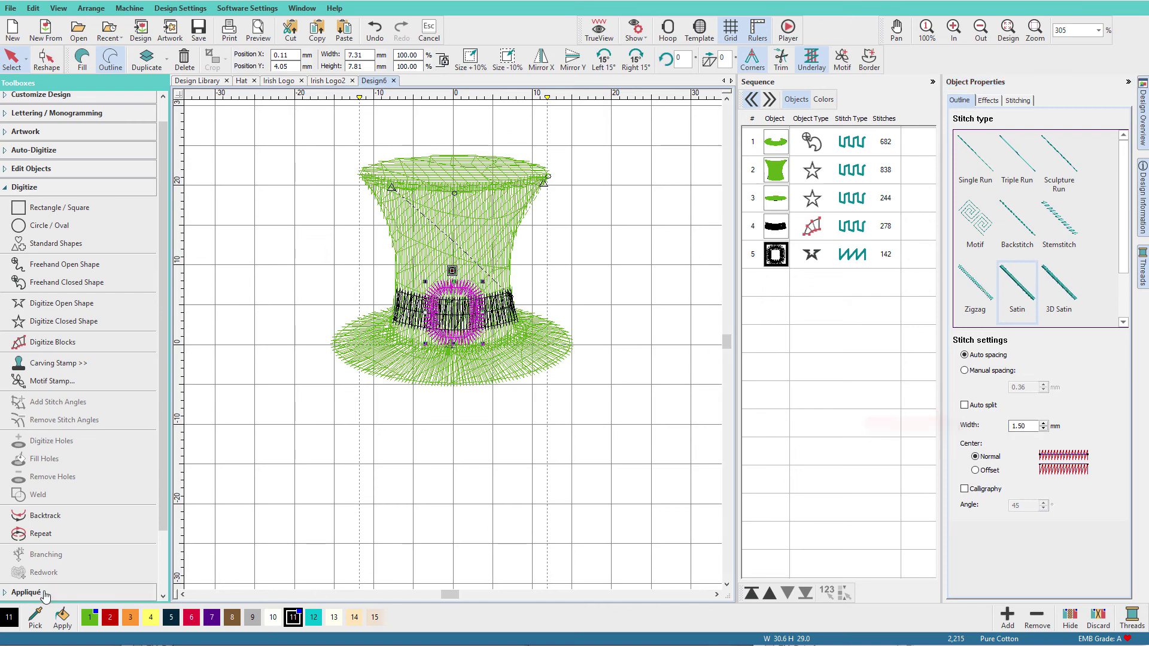
{"action": "left_click", "coordinate": [130, 617]}
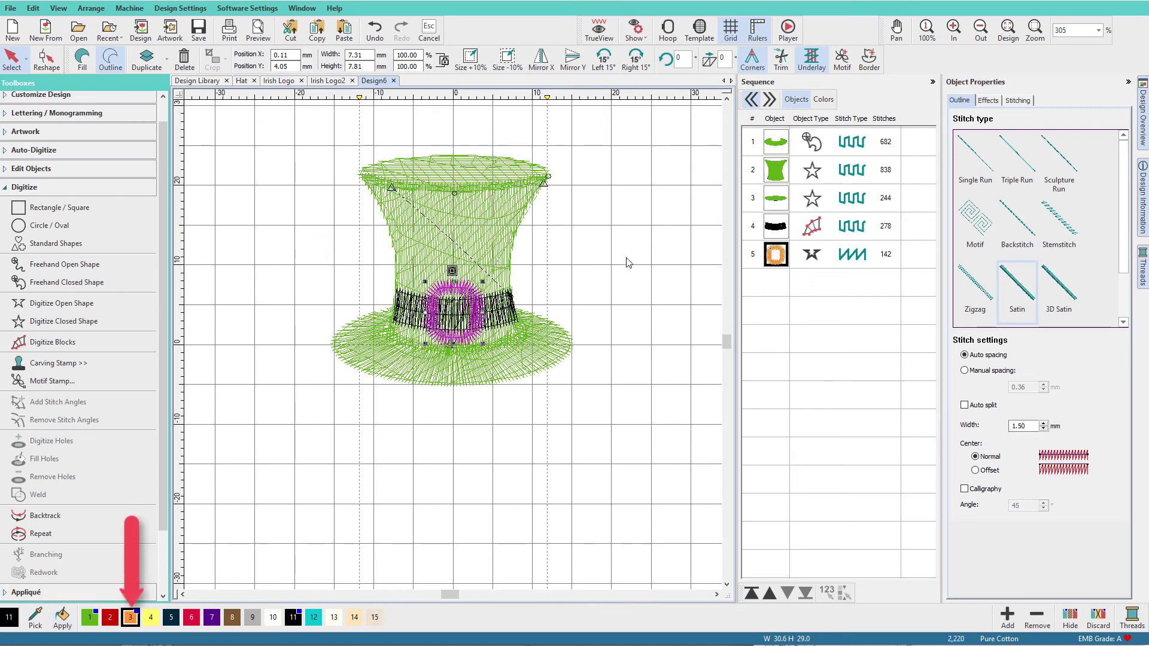
Step: Apply closest join to all the hat objects and group them
{"action": "left_click", "coordinate": [290, 149]}
{"action": "key", "text": "ctrl+a"}
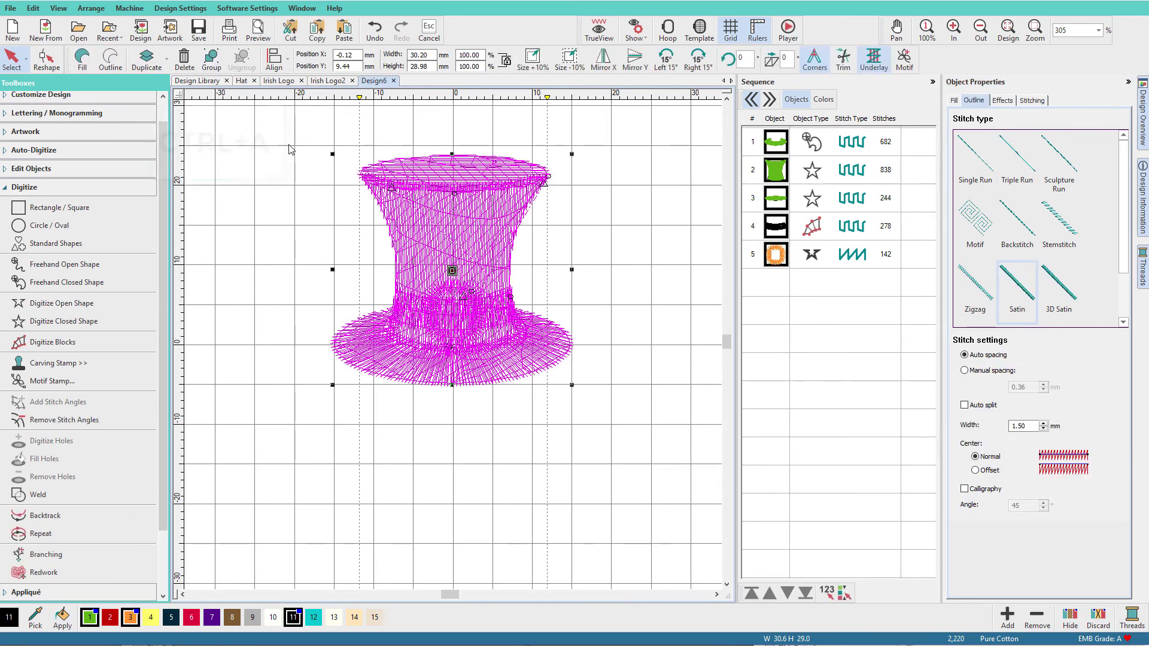
{"action": "key", "text": "j"}
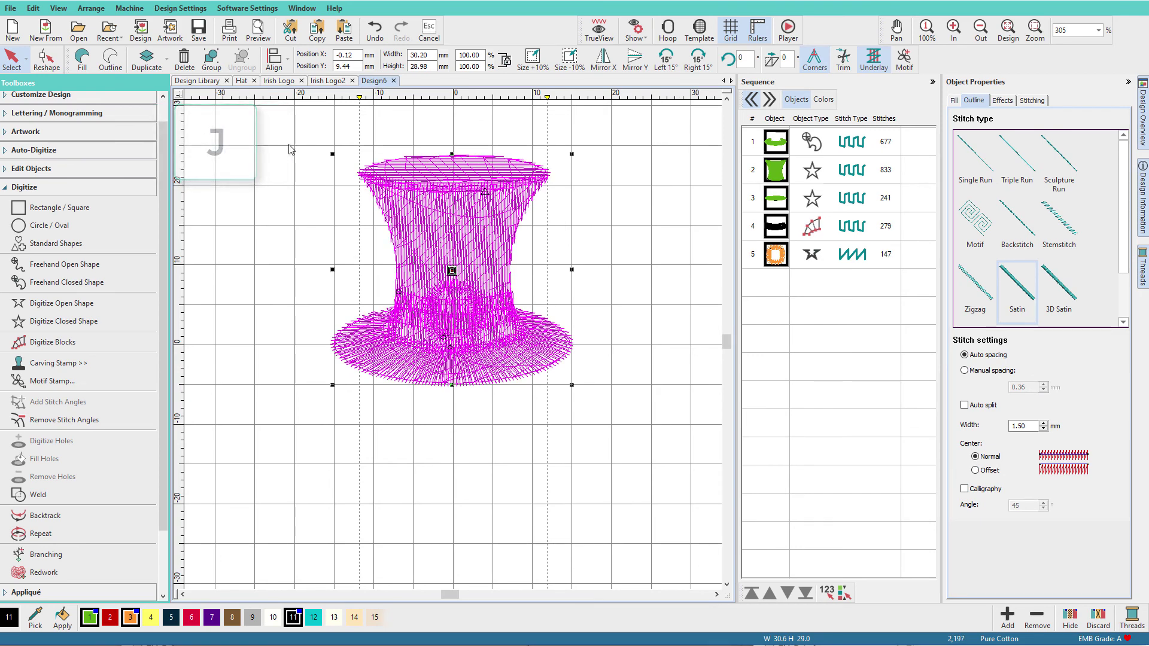
{"action": "key", "text": "ctrl+g"}
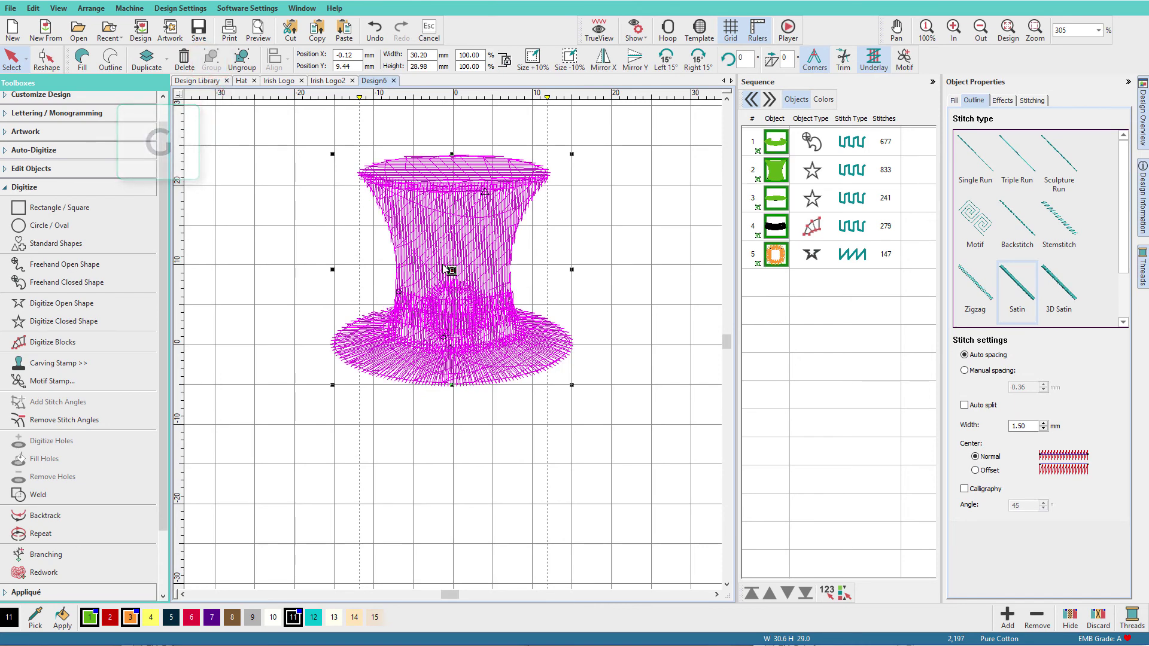
Step: Copy the grouped hat into the Irish Logo2 design and place it on top of the letter h
{"action": "key", "text": "ctrl+c"}
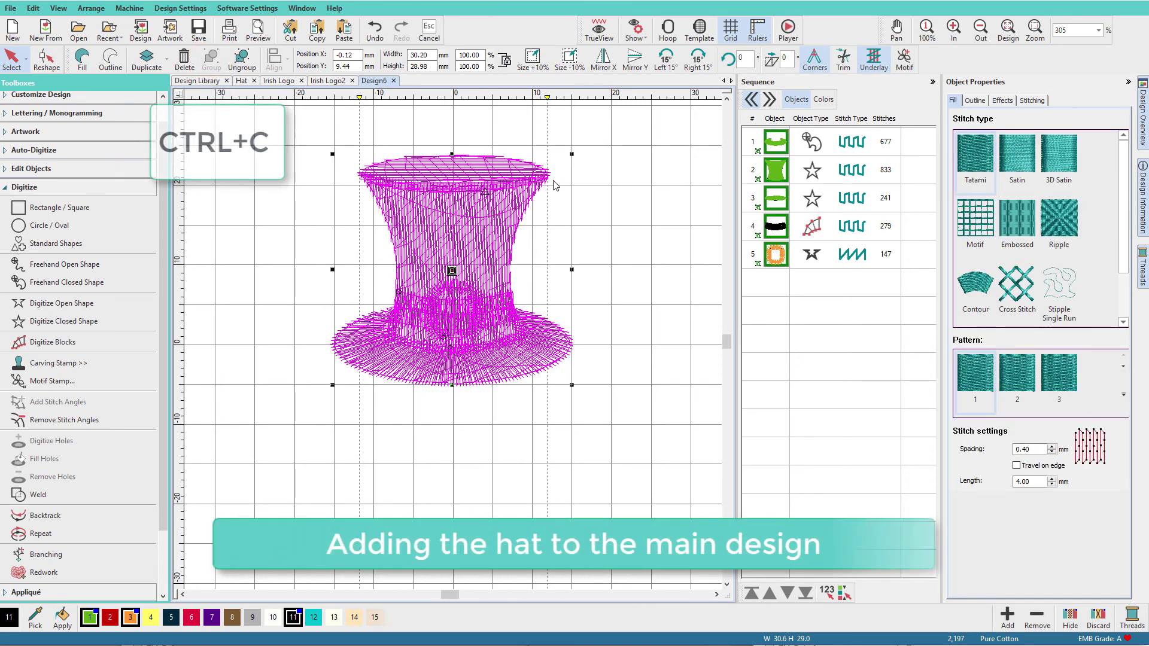
{"action": "left_click", "coordinate": [329, 82]}
{"action": "key", "text": "ctrl+v"}
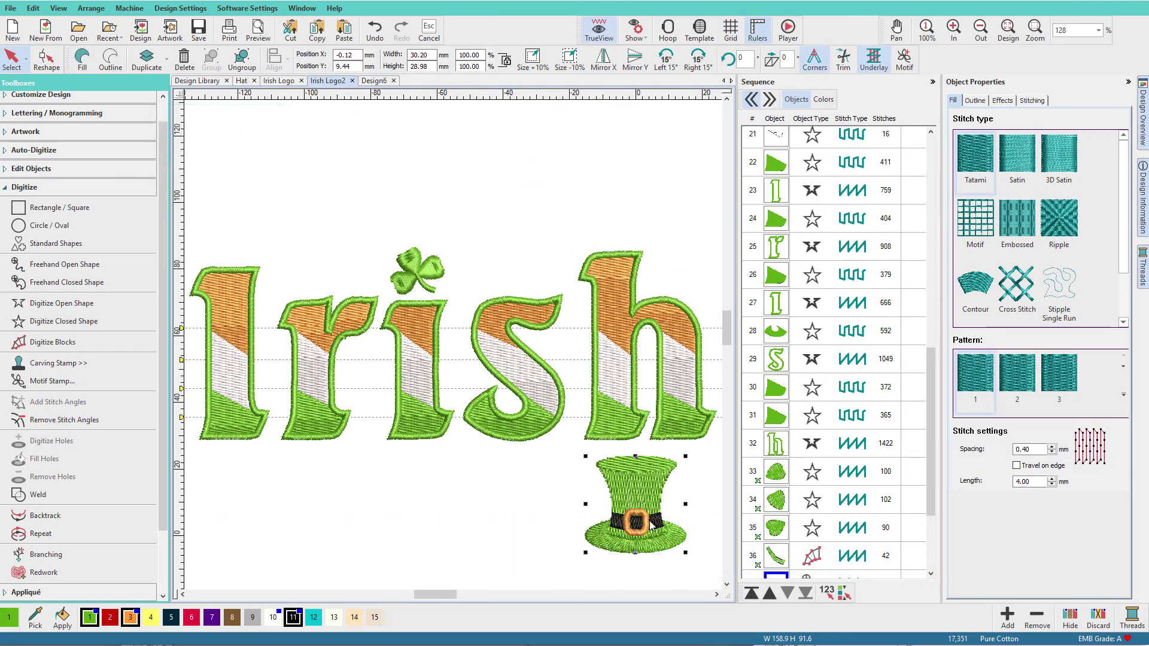
{"action": "left_click_drag", "start_coordinate": [652, 525], "coordinate": [643, 258]}
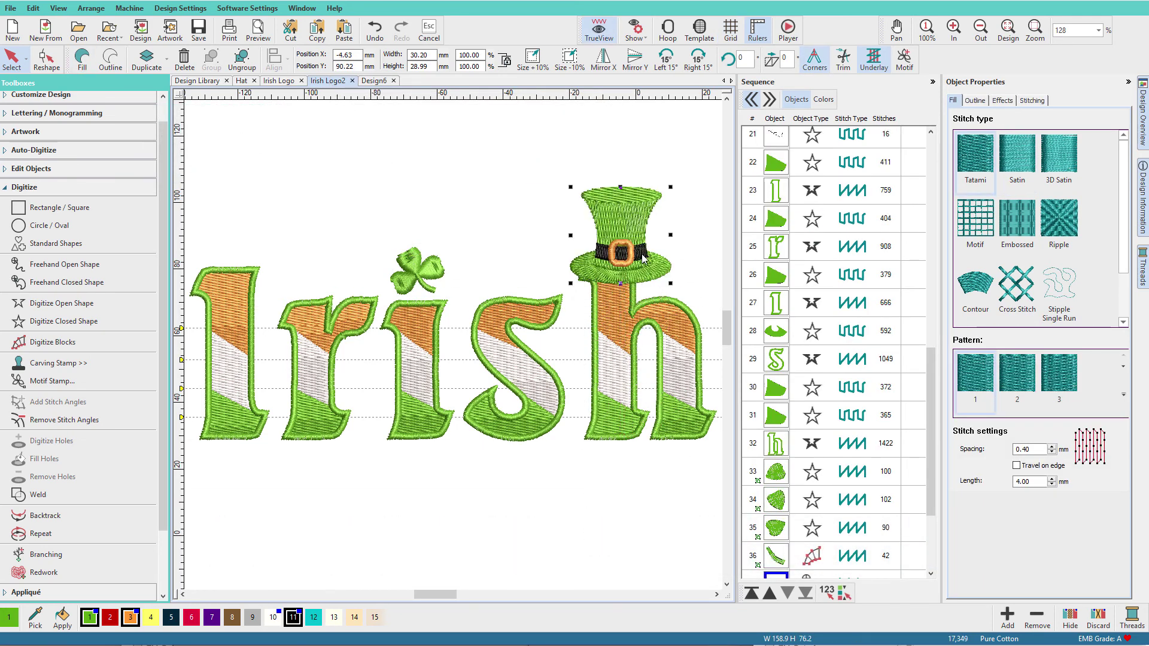
Step: Tilt the hat clockwise on the letter h and enlarge it to about 33.6 × 32.3 mm overall
{"action": "left_click", "coordinate": [652, 196]}
{"action": "left_click_drag", "start_coordinate": [672, 188], "coordinate": [679, 217]}
{"action": "left_click", "coordinate": [640, 217]}
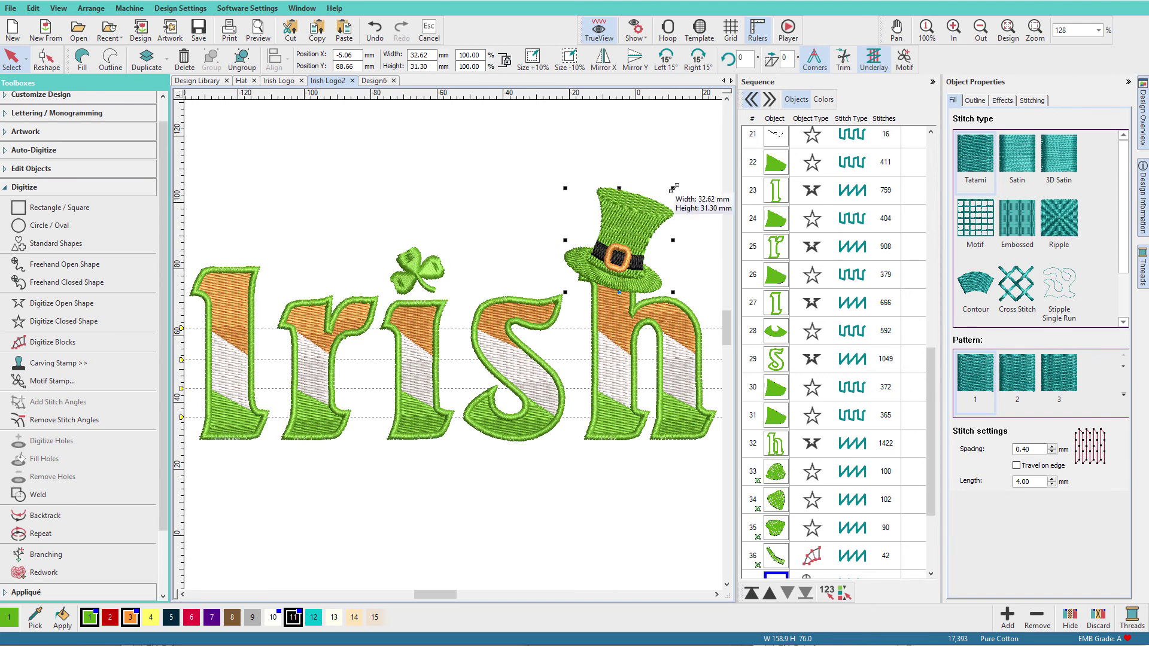
{"action": "left_click_drag", "start_coordinate": [655, 208], "coordinate": [679, 180]}
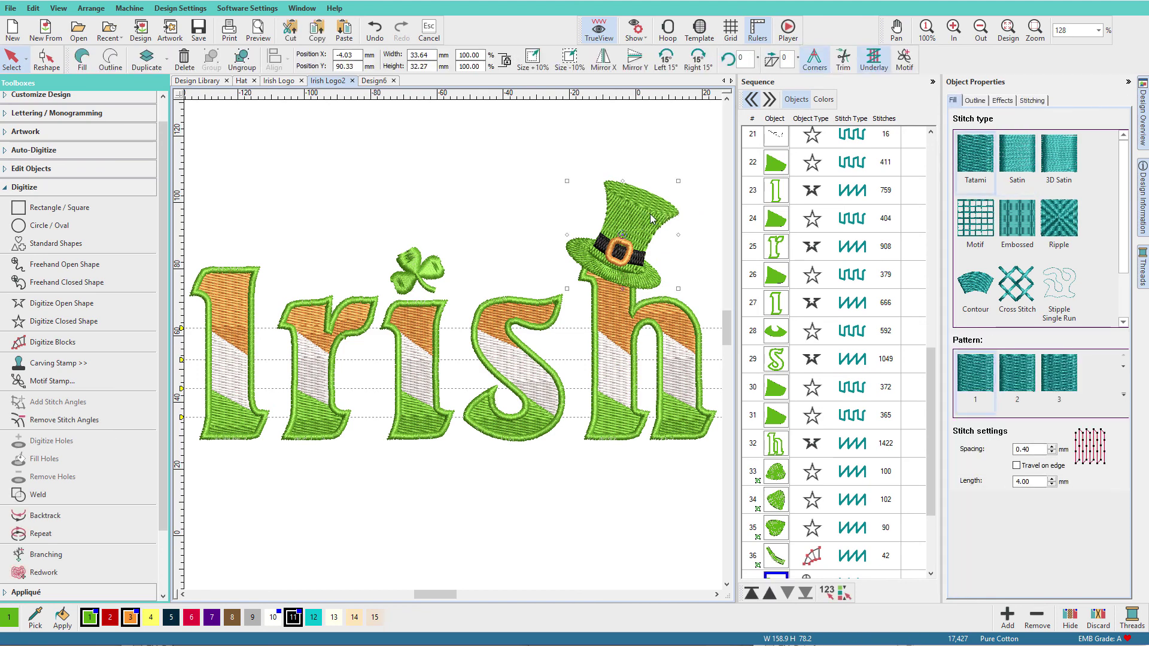
Step: Remove the overlapping stitches beneath the hat, move the hat aside to check the cut letter h, and undo that move
{"action": "left_click", "coordinate": [6, 168]}
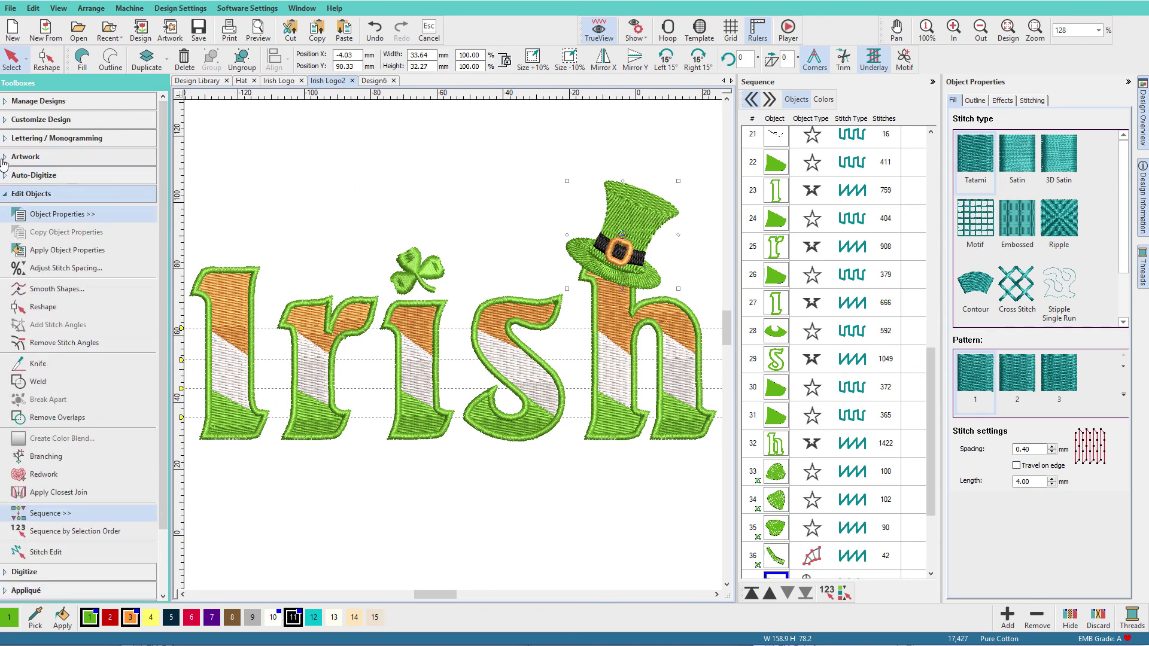
{"action": "left_click", "coordinate": [52, 413]}
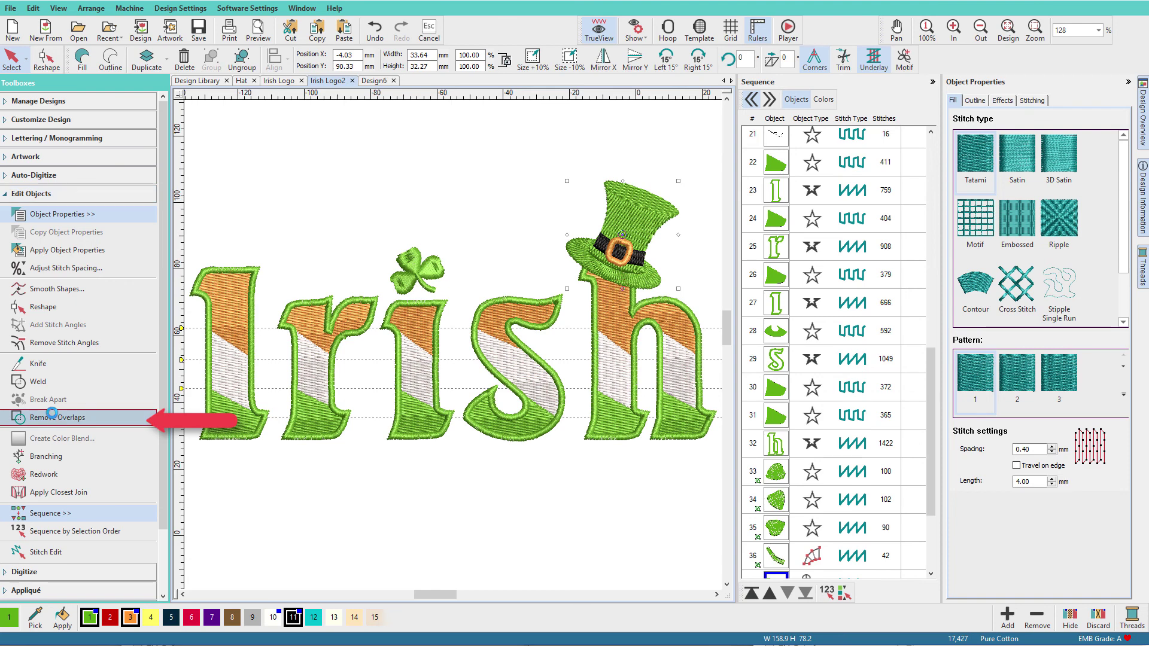
{"action": "left_click_drag", "start_coordinate": [636, 209], "coordinate": [648, 153]}
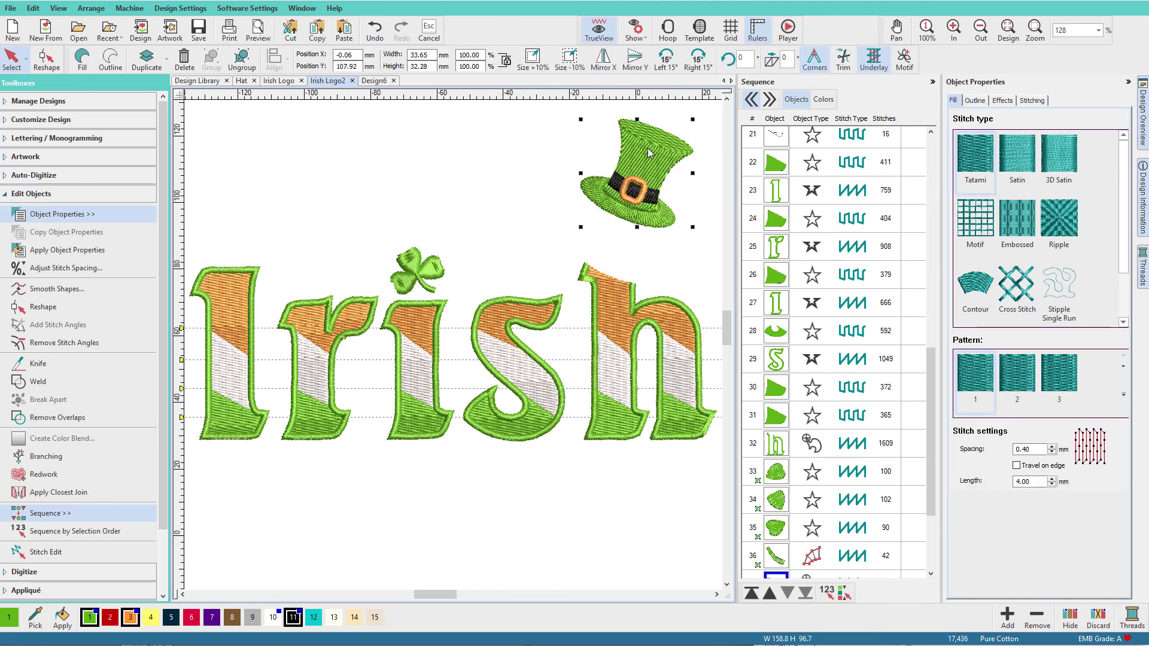
{"action": "key", "text": "ctrl+z"}
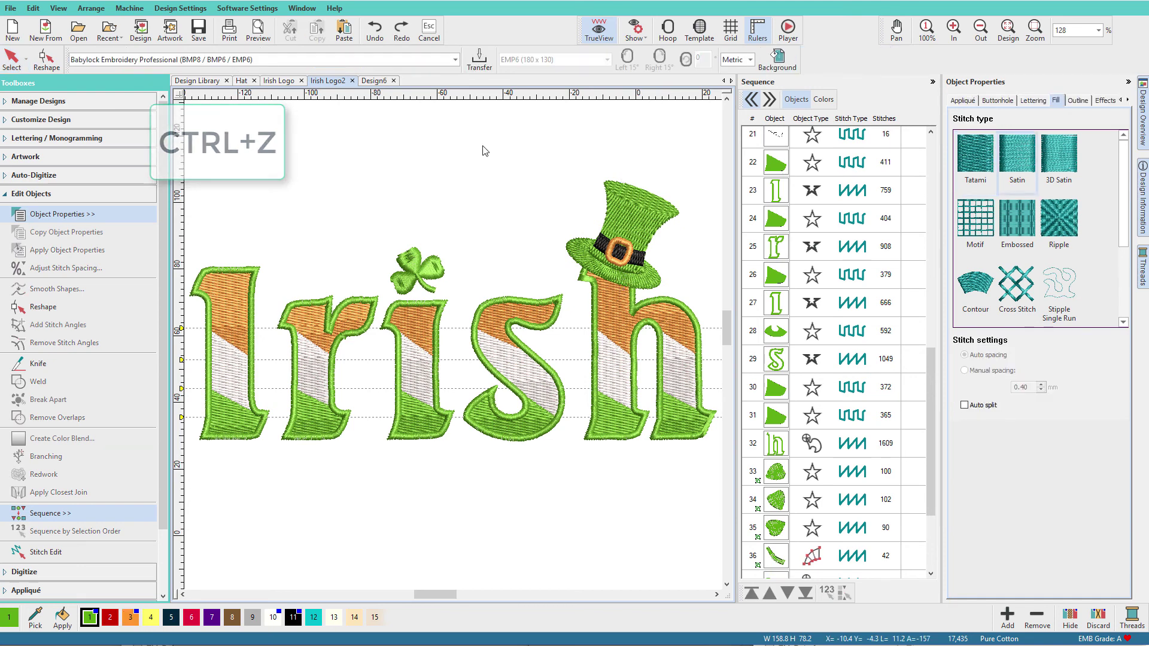